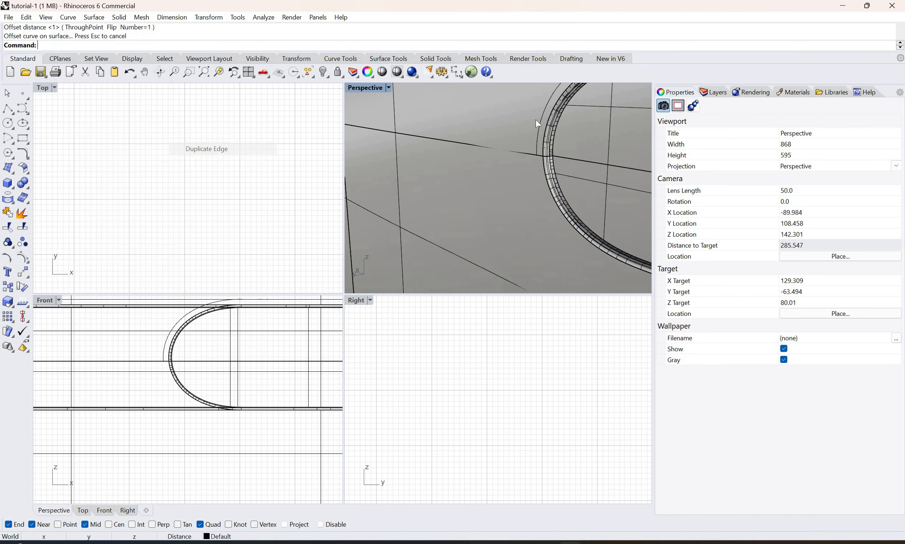
Duplicate the lower edge of the slot's rim and offset it outward by 1 mm on the case's lower wall surface.
{"action": "left_click", "coordinate": [547, 181]}
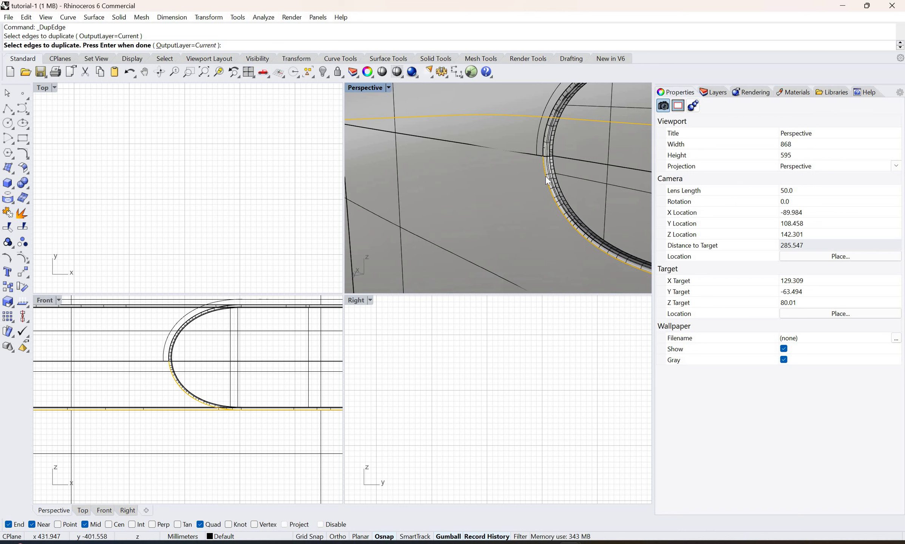
{"action": "key", "text": "Return"}
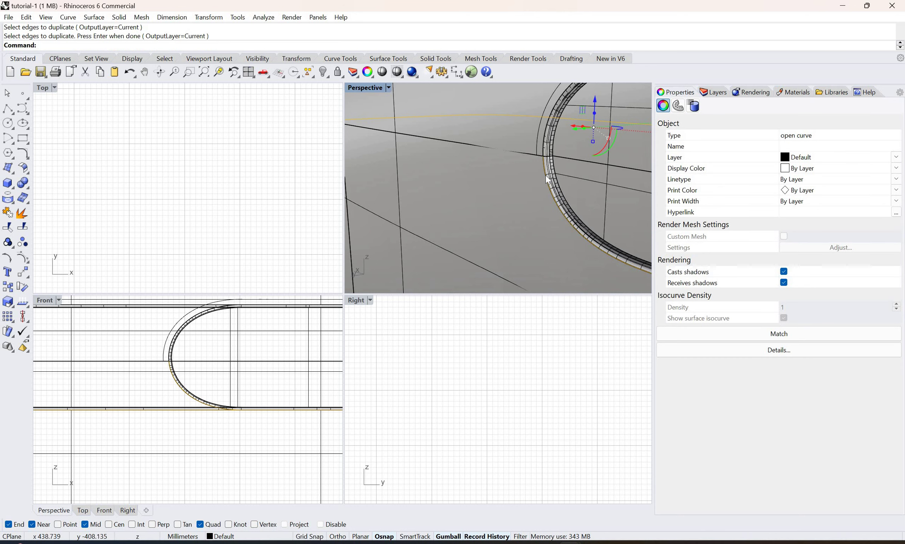
{"action": "left_click", "coordinate": [69, 19]}
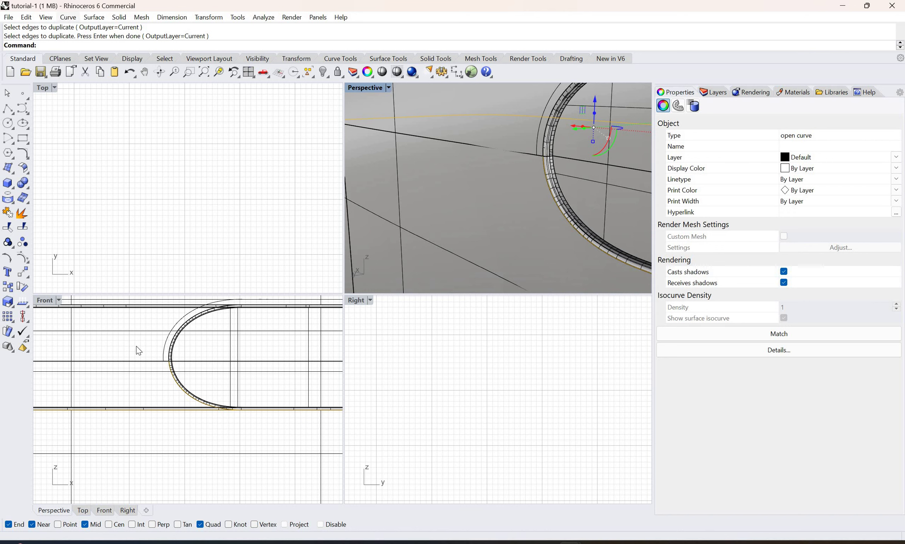
{"action": "mouse_move", "coordinate": [151, 305]}
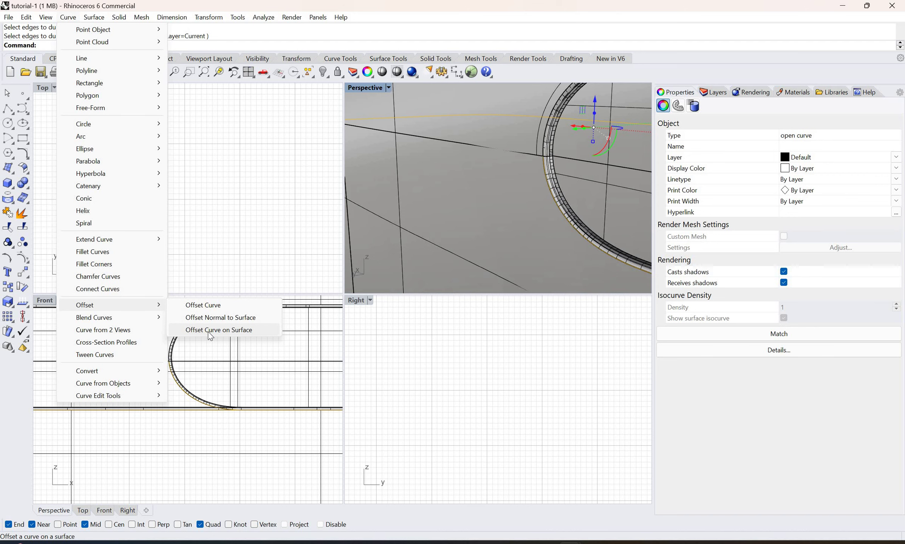
{"action": "left_click", "coordinate": [211, 330]}
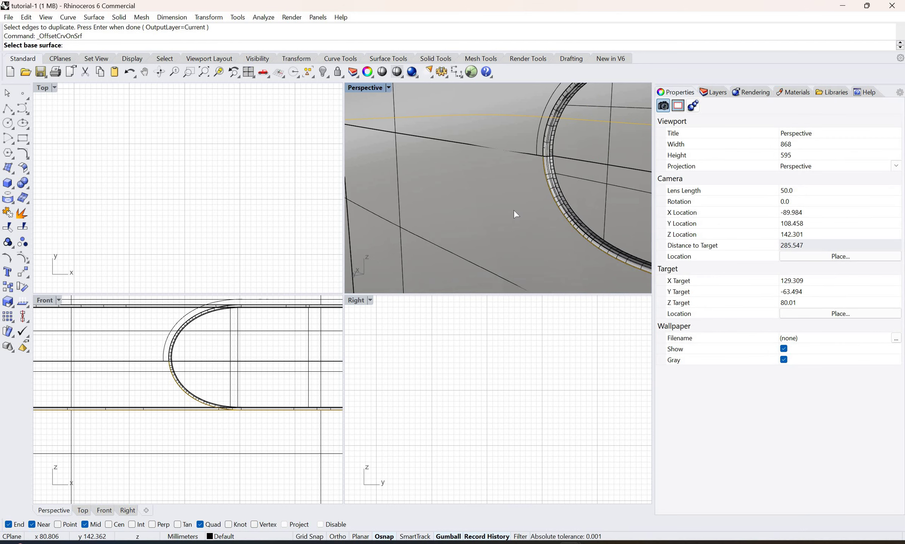
{"action": "scroll", "coordinate": [513, 209], "scroll_direction": "down", "scroll_amount": 5}
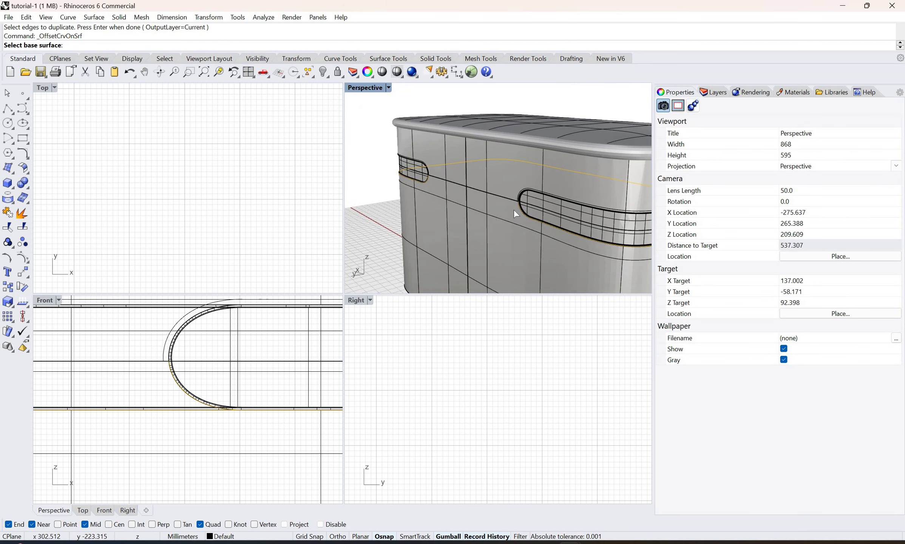
{"action": "left_click", "coordinate": [502, 231]}
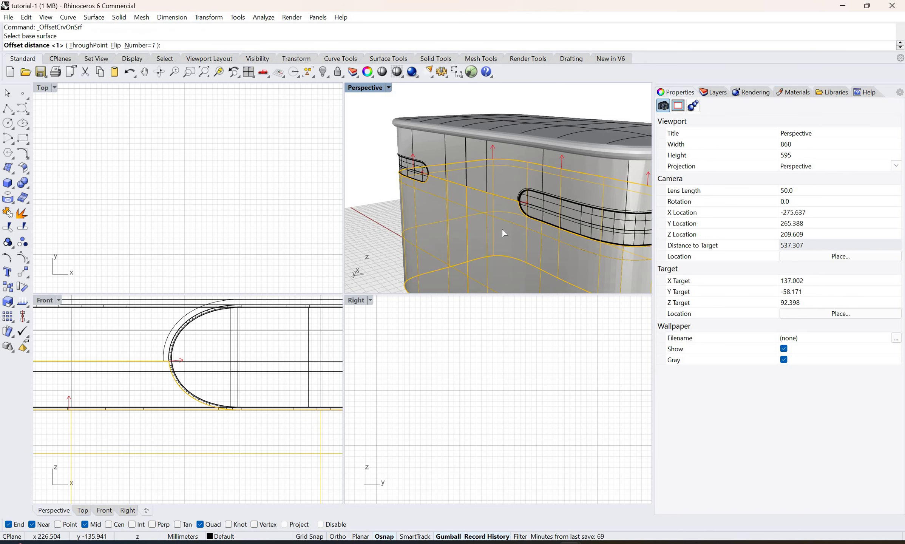
{"action": "scroll", "coordinate": [528, 211], "scroll_direction": "up", "scroll_amount": 3}
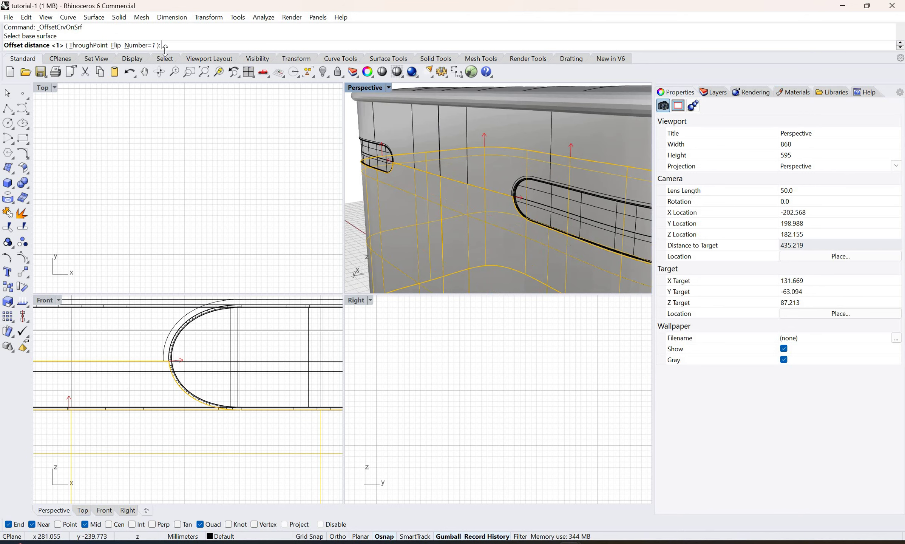
{"action": "left_click", "coordinate": [116, 45]}
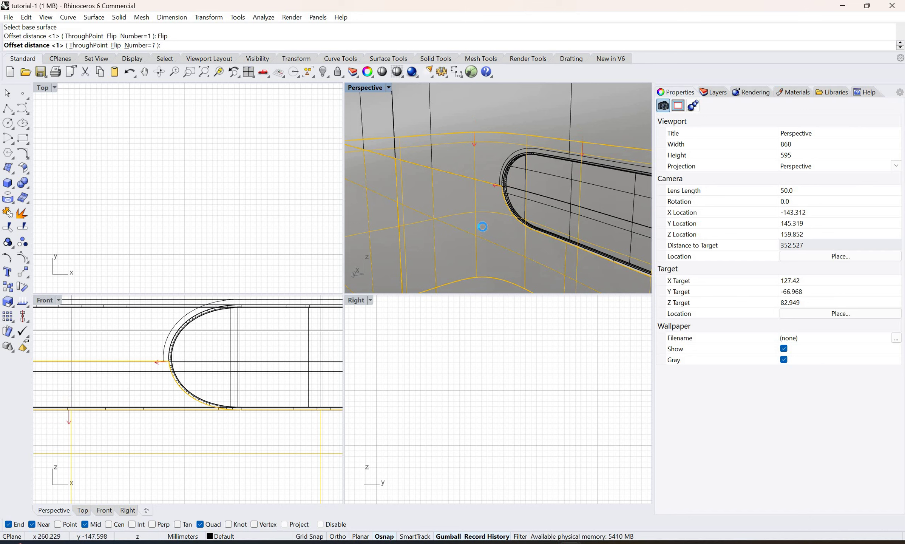
{"action": "key", "text": "Return"}
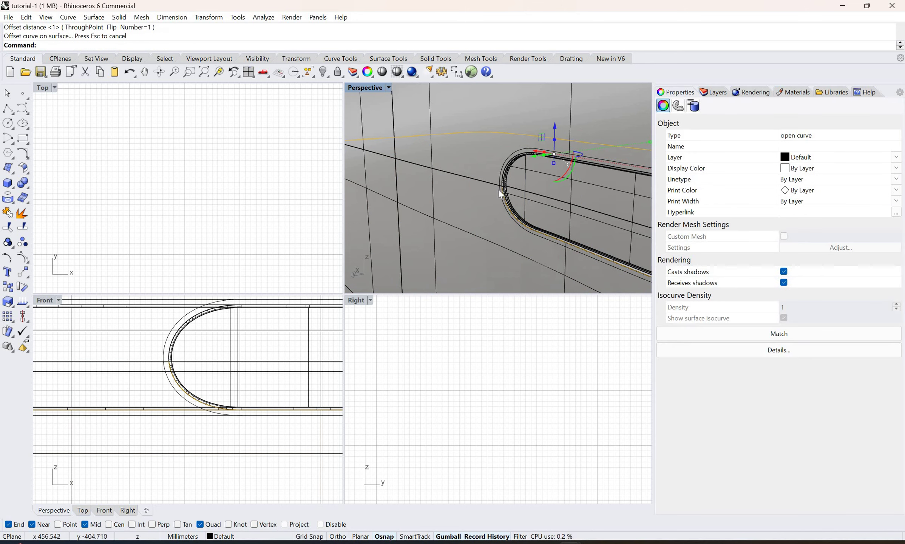
{"action": "right_click_drag", "start_coordinate": [495, 189], "coordinate": [489, 167]}
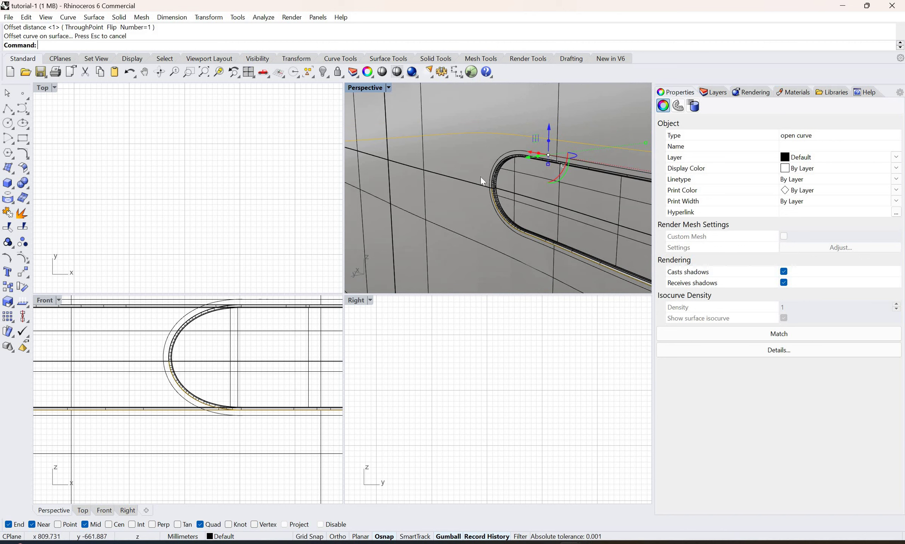
{"action": "scroll", "coordinate": [488, 185], "scroll_direction": "up", "scroll_amount": 2}
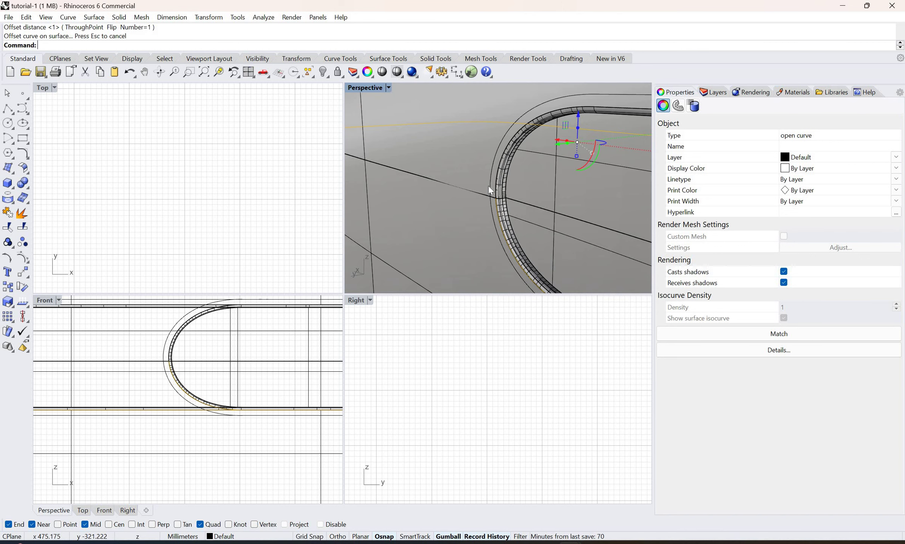
{"action": "left_click", "coordinate": [13, 188]}
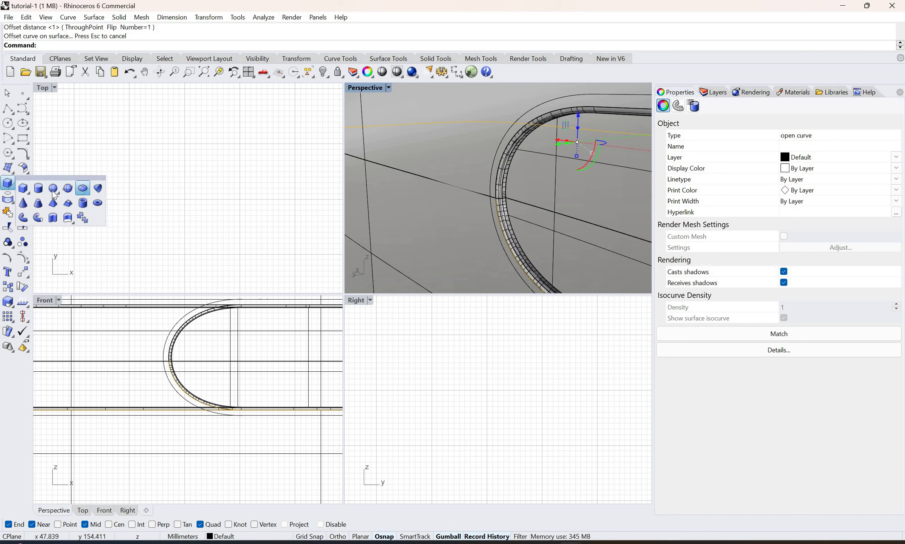
{"action": "left_click", "coordinate": [53, 188]}
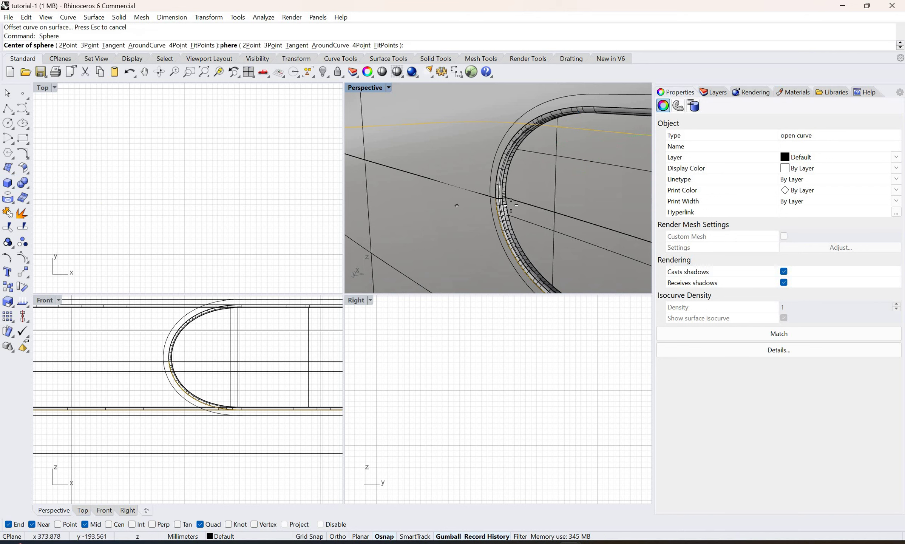
{"action": "scroll", "coordinate": [523, 221], "scroll_direction": "down", "scroll_amount": 5}
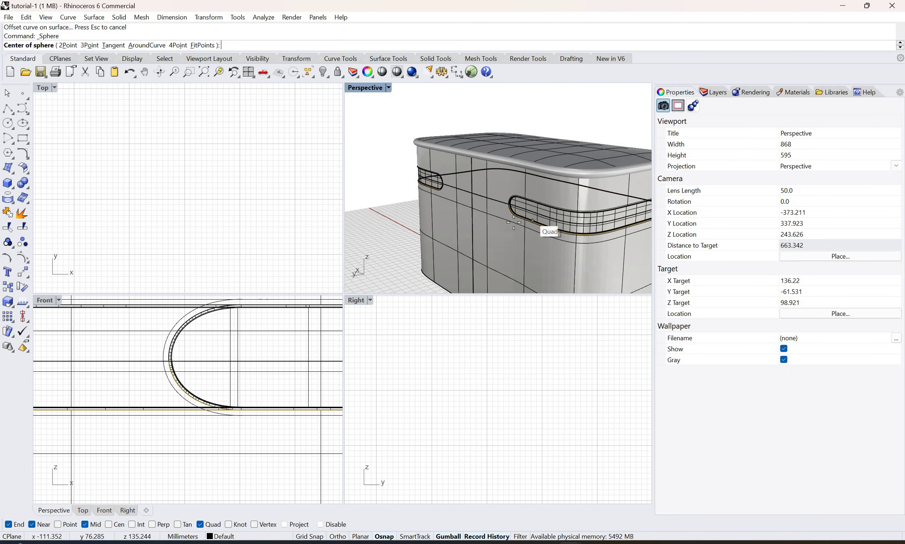
{"action": "key", "text": "Escape"}
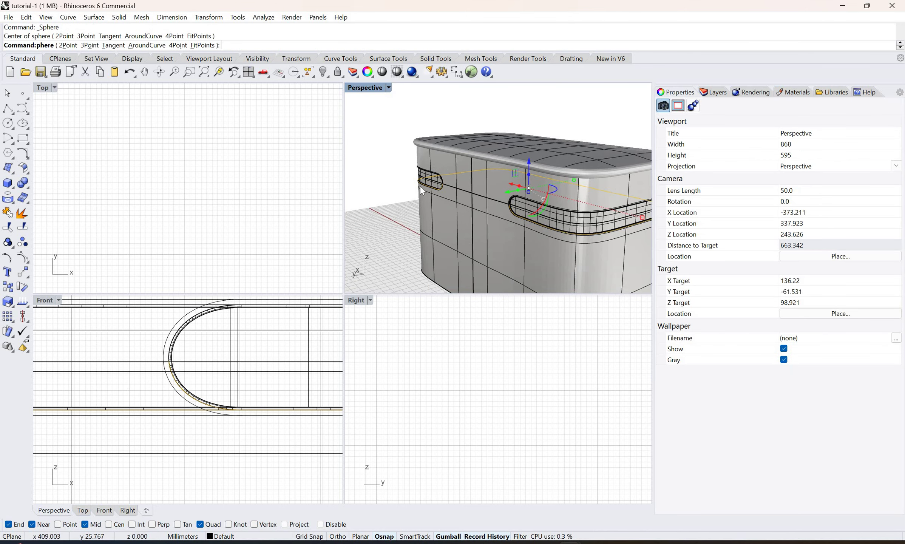
{"action": "key", "text": "Escape"}
Create a sphere with the AroundCurve option and a 1 mm radius at the quadrant point of the upper offset curve around the slot's rounded end.
{"action": "right_click_drag", "start_coordinate": [541, 227], "coordinate": [393, 169]}
{"action": "scroll", "coordinate": [598, 161], "scroll_direction": "up", "scroll_amount": 3}
{"action": "scroll", "coordinate": [593, 167], "scroll_direction": "up", "scroll_amount": 5}
{"action": "scroll", "coordinate": [393, 169], "scroll_direction": "up", "scroll_amount": 3}
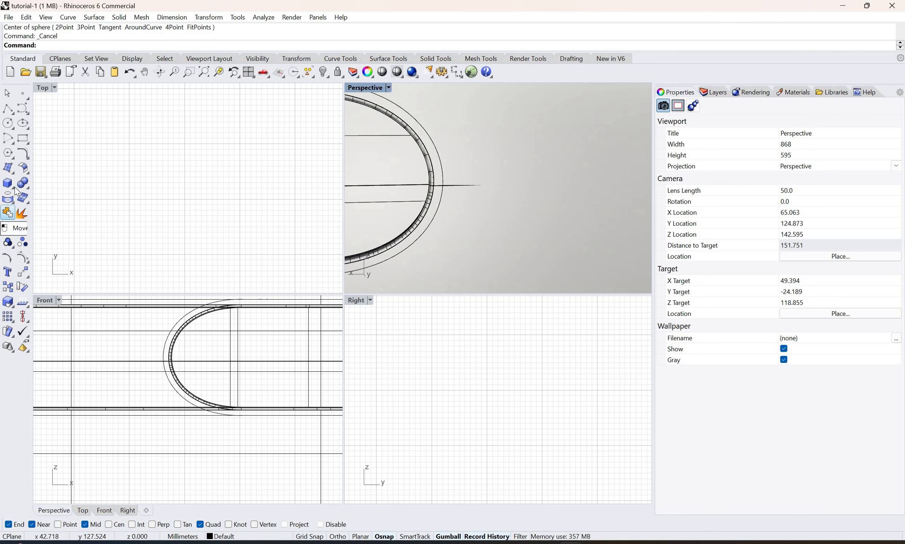
{"action": "left_click", "coordinate": [14, 187]}
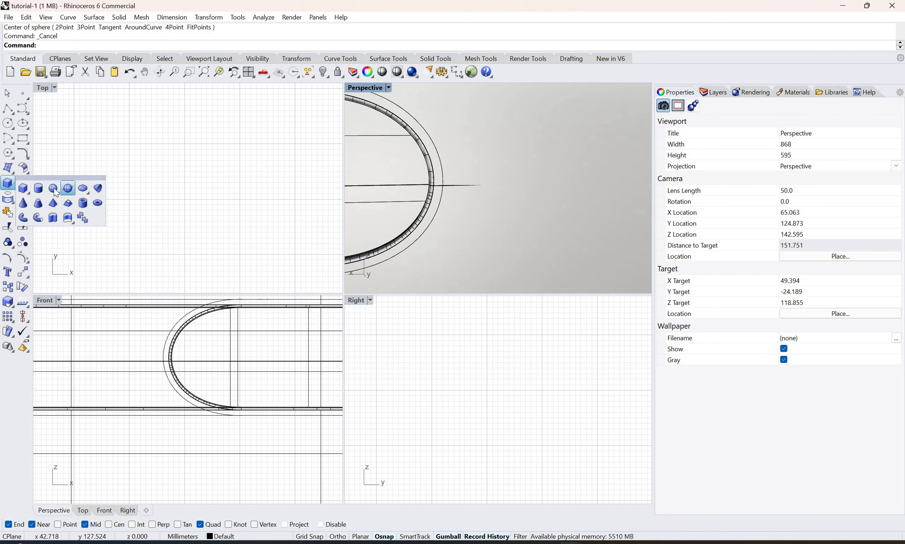
{"action": "left_click", "coordinate": [55, 190]}
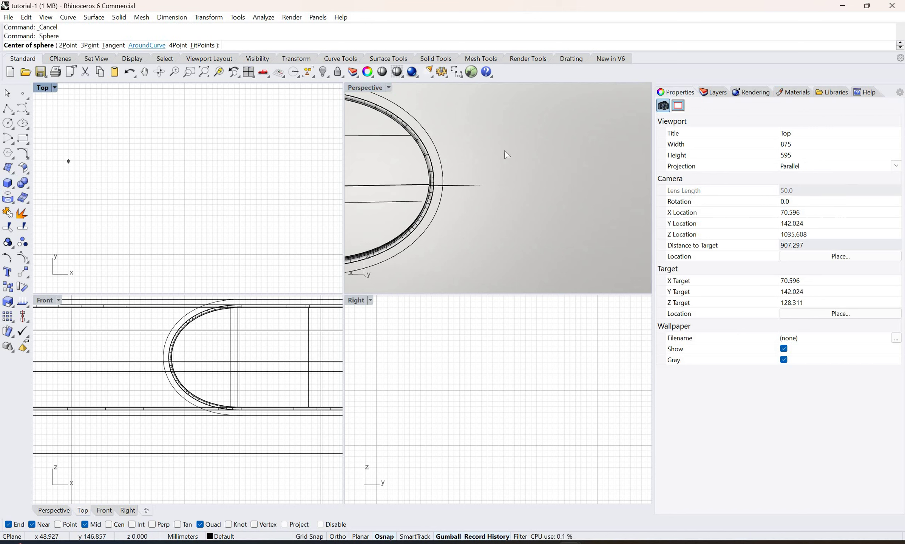
{"action": "left_click", "coordinate": [147, 46]}
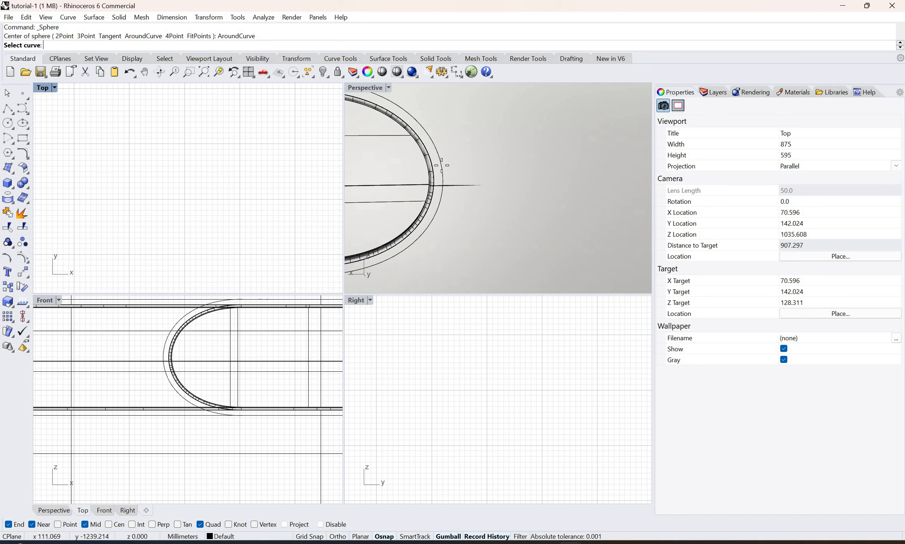
{"action": "left_click", "coordinate": [443, 168]}
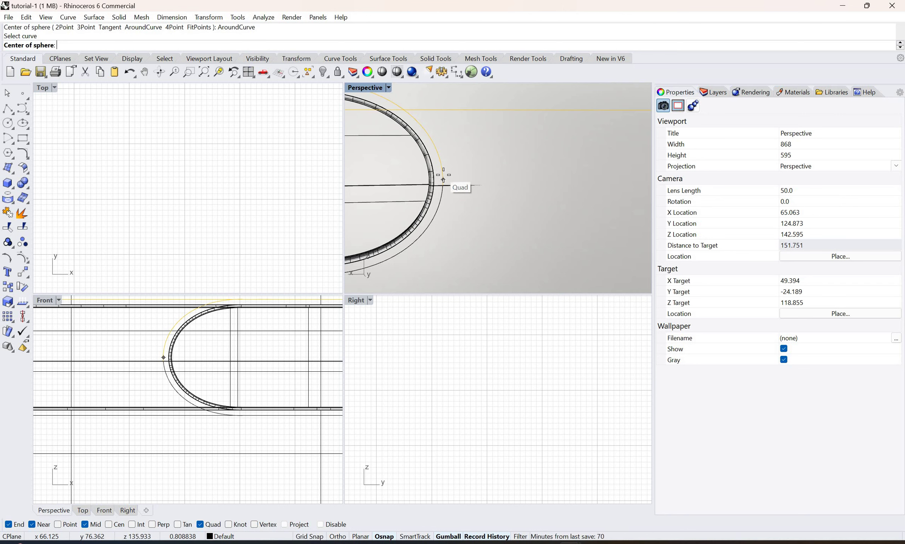
{"action": "left_click", "coordinate": [443, 179]}
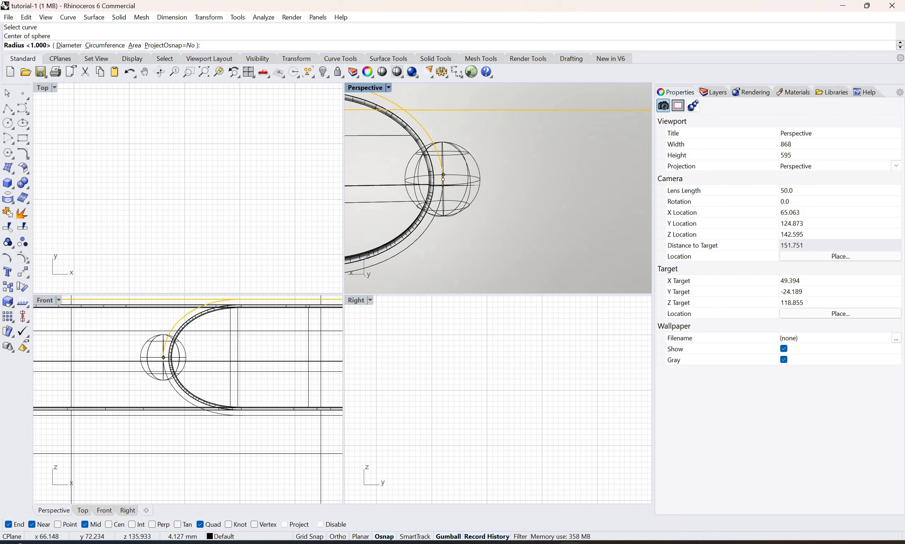
{"action": "type", "text": "1"}
{"action": "key", "text": "Return"}
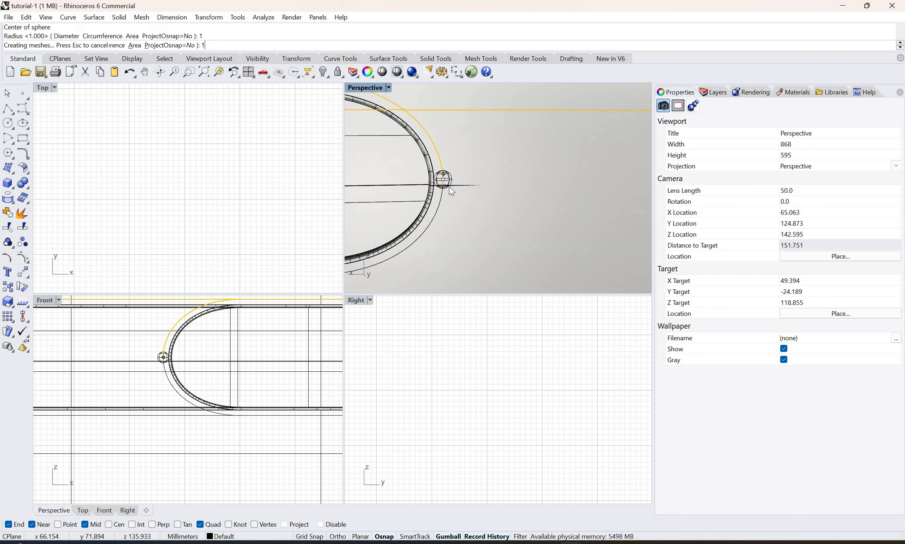
Assign the new sphere at the slot's rounded end to Layer 02.
{"action": "left_click", "coordinate": [448, 186]}
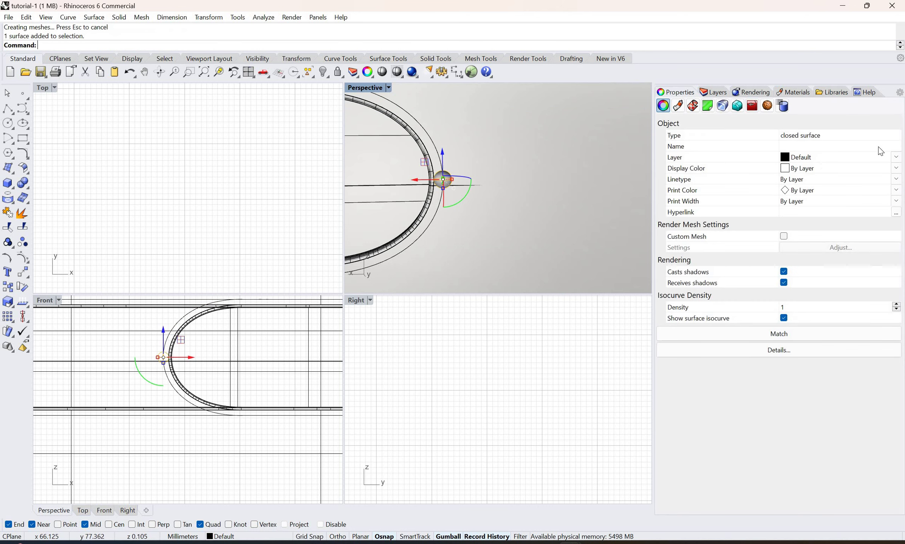
{"action": "left_click", "coordinate": [815, 157]}
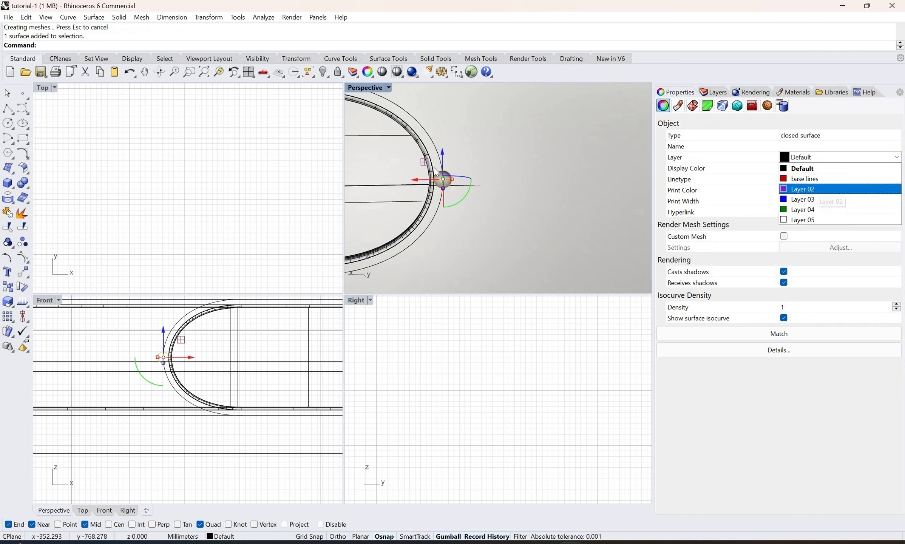
{"action": "left_click", "coordinate": [819, 190]}
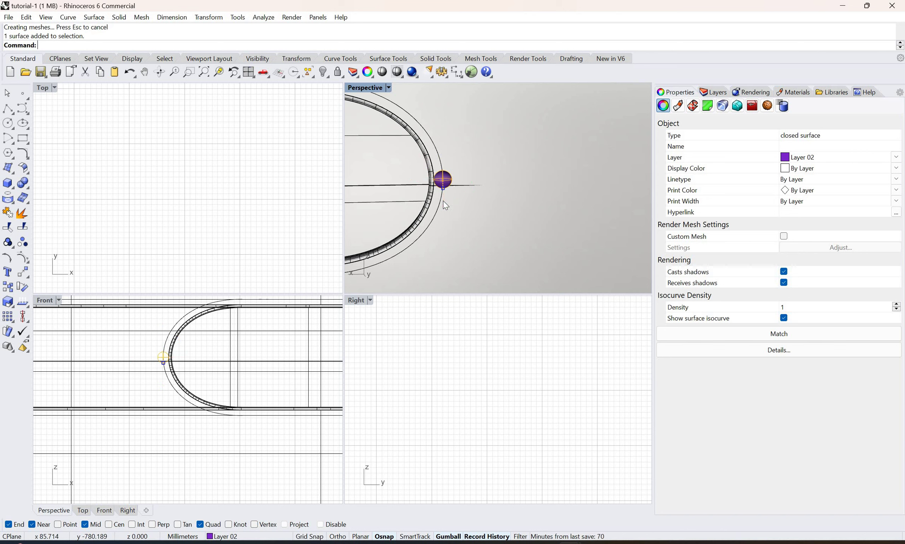
Scale the sphere into a small, narrow upright ellipsoid and move it up so its lower tip sits at the horizontal seam line.
{"action": "left_click_drag", "start_coordinate": [452, 180], "coordinate": [425, 185]}
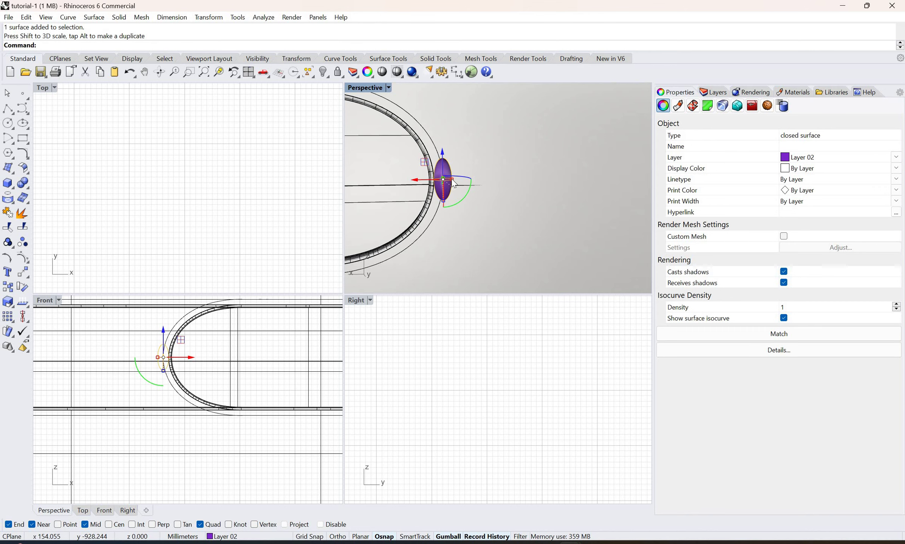
{"action": "left_click_drag", "start_coordinate": [452, 180], "coordinate": [449, 179]}
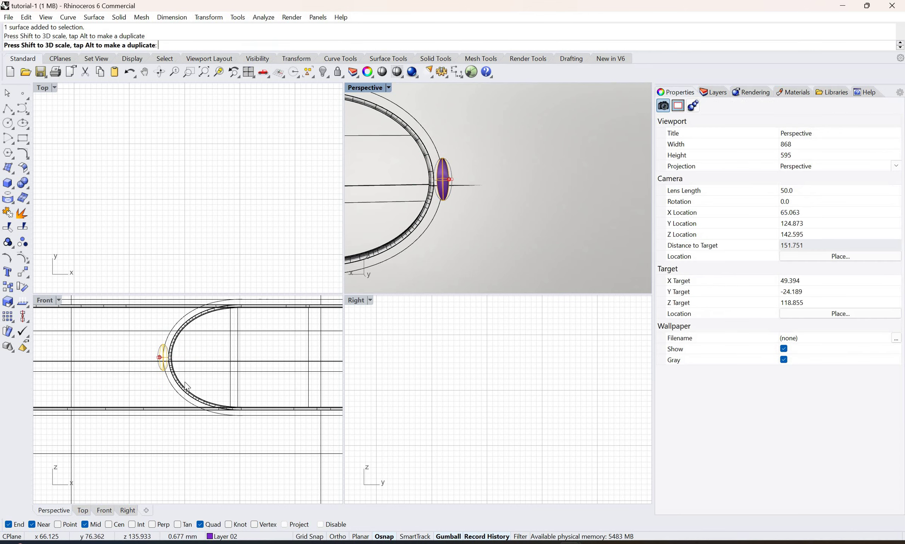
{"action": "scroll", "coordinate": [536, 382], "scroll_direction": "down", "scroll_amount": 6}
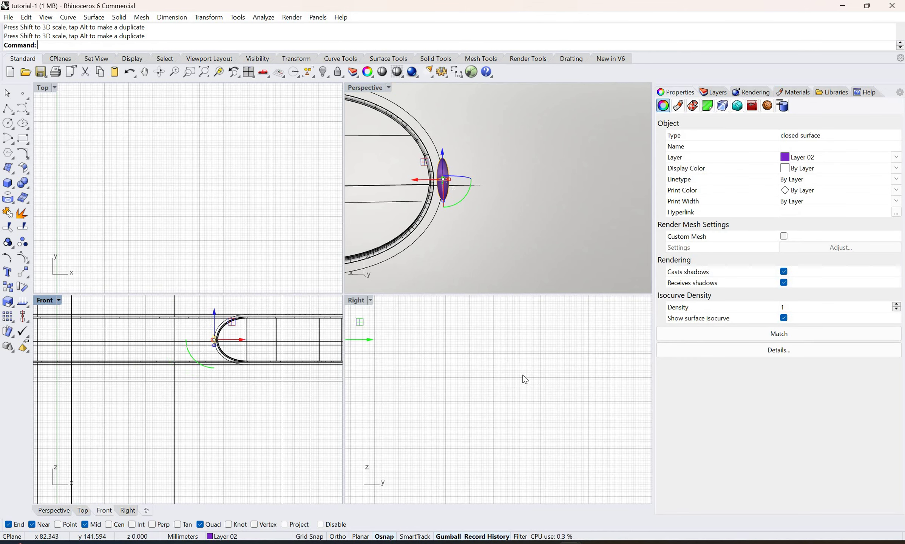
{"action": "scroll", "coordinate": [485, 371], "scroll_direction": "up", "scroll_amount": 3}
{"action": "scroll", "coordinate": [486, 372], "scroll_direction": "up", "scroll_amount": 6}
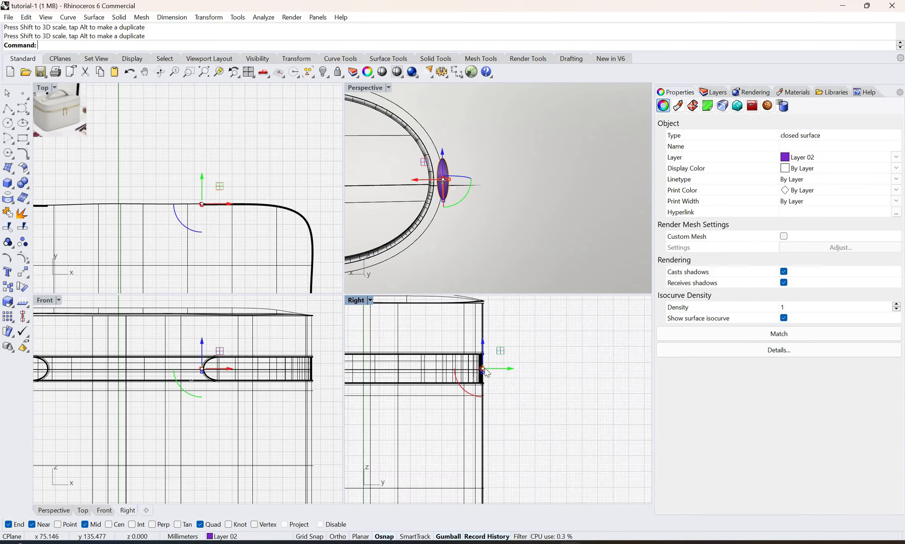
{"action": "scroll", "coordinate": [487, 372], "scroll_direction": "up", "scroll_amount": 2}
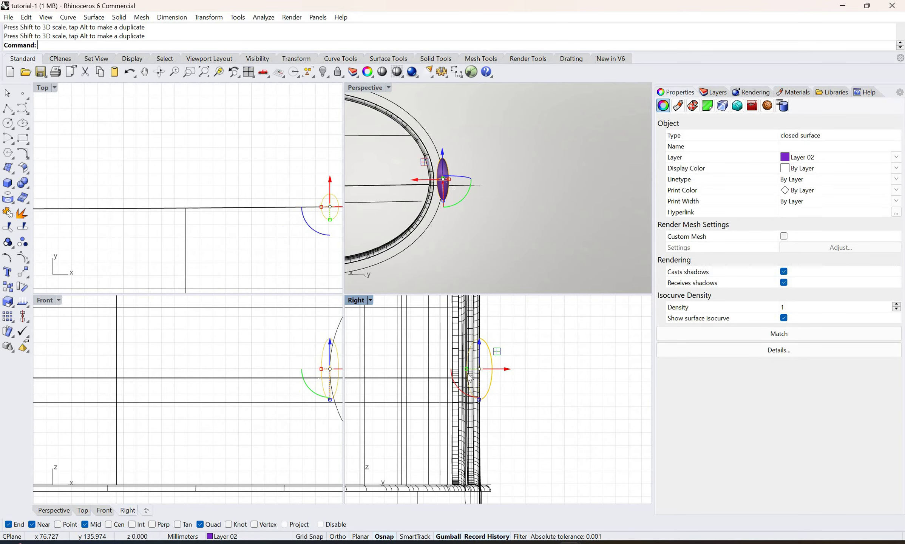
{"action": "scroll", "coordinate": [459, 374], "scroll_direction": "up", "scroll_amount": 2}
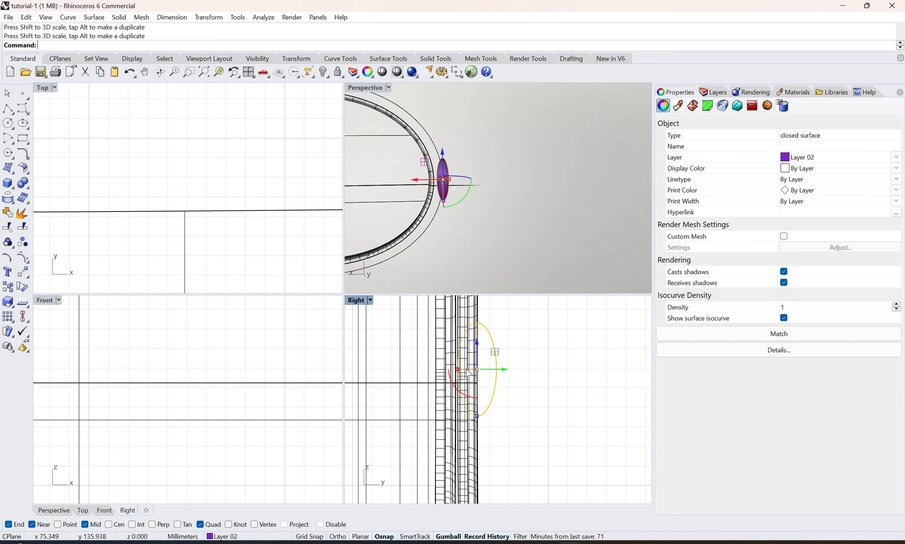
{"action": "left_click_drag", "start_coordinate": [463, 373], "coordinate": [487, 325]}
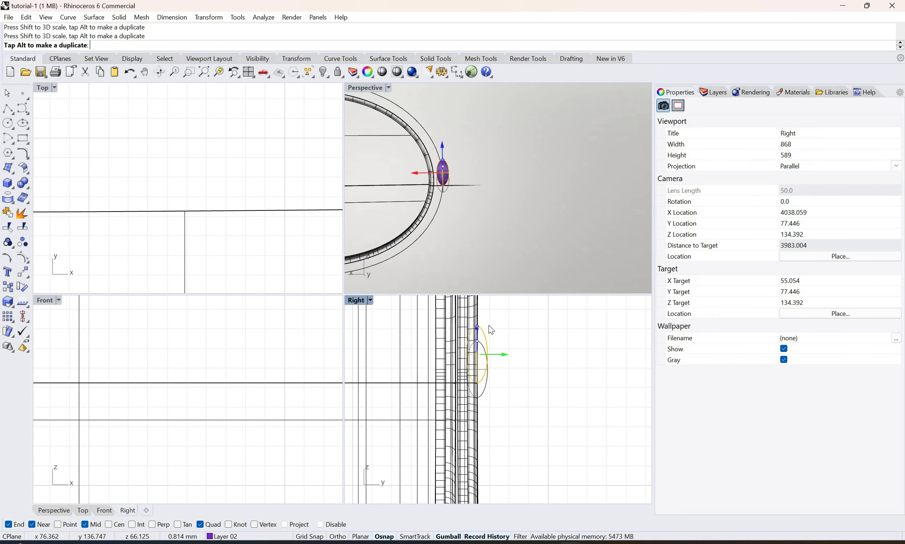
{"action": "key", "text": "Escape"}
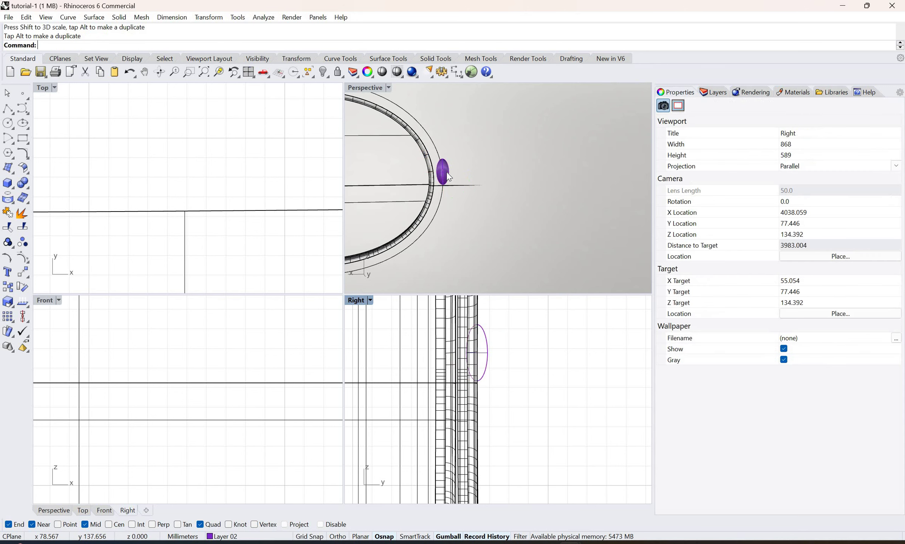
Copy the ellipsoid stitch to just below the seam line, then tilt and shift the copy to follow the lower offset curve.
{"action": "left_click", "coordinate": [445, 172]}
{"action": "left_click", "coordinate": [445, 173]}
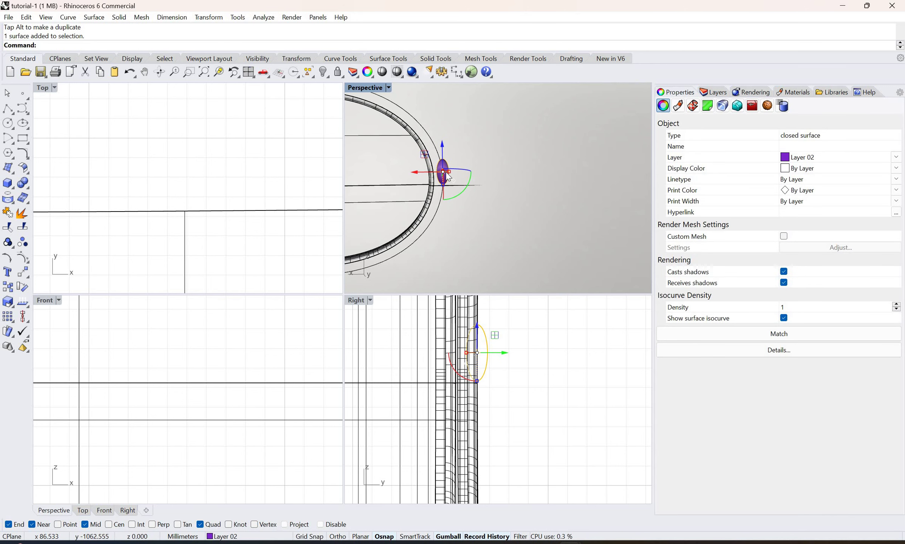
{"action": "left_click_drag", "start_coordinate": [444, 150], "coordinate": [449, 202]}
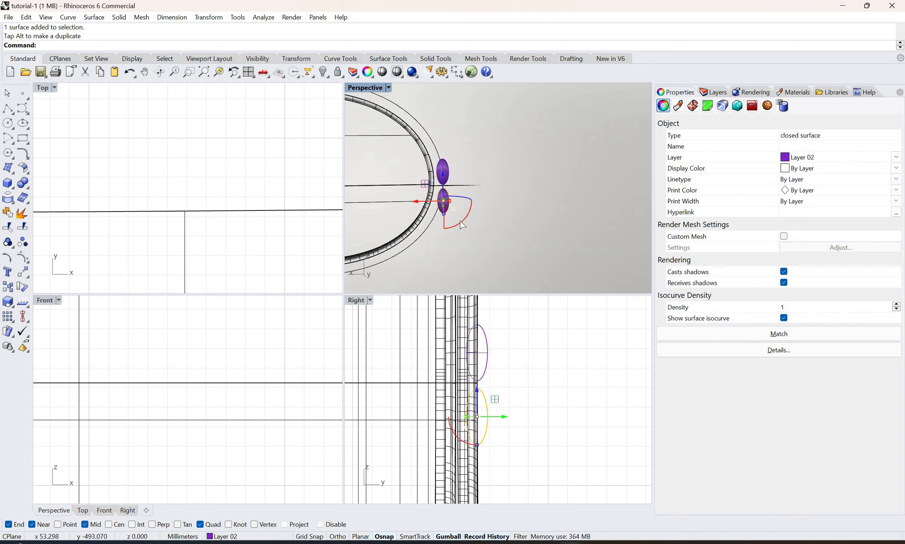
{"action": "left_click_drag", "start_coordinate": [463, 225], "coordinate": [451, 278]}
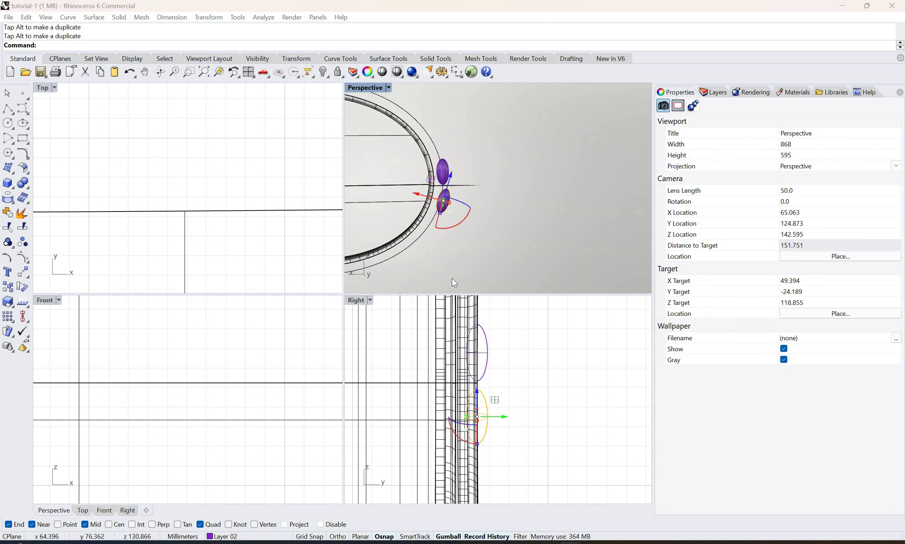
{"action": "key", "text": "Return"}
{"action": "left_click_drag", "start_coordinate": [414, 196], "coordinate": [410, 195]}
Tilt the stitch above the seam line and move it slightly up so it follows the upper offset curve.
{"action": "left_click", "coordinate": [444, 167]}
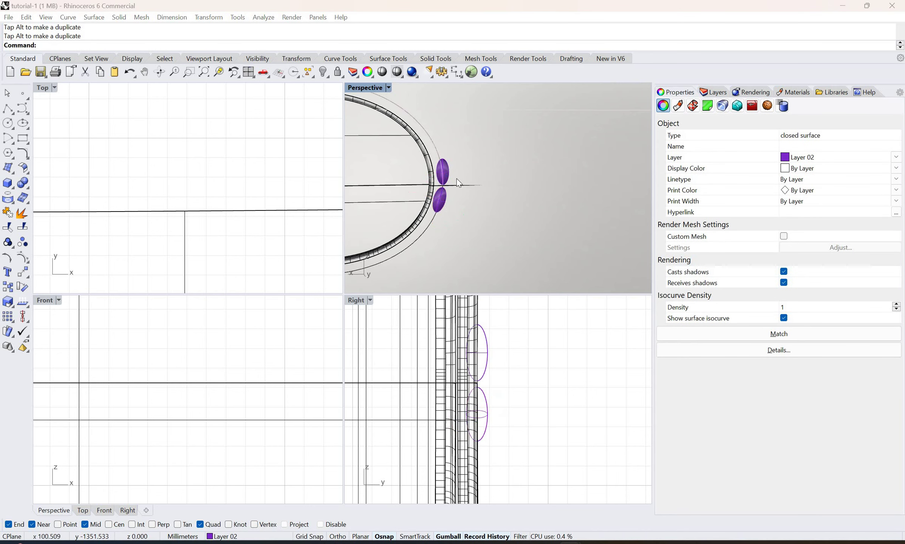
{"action": "left_click", "coordinate": [473, 196]}
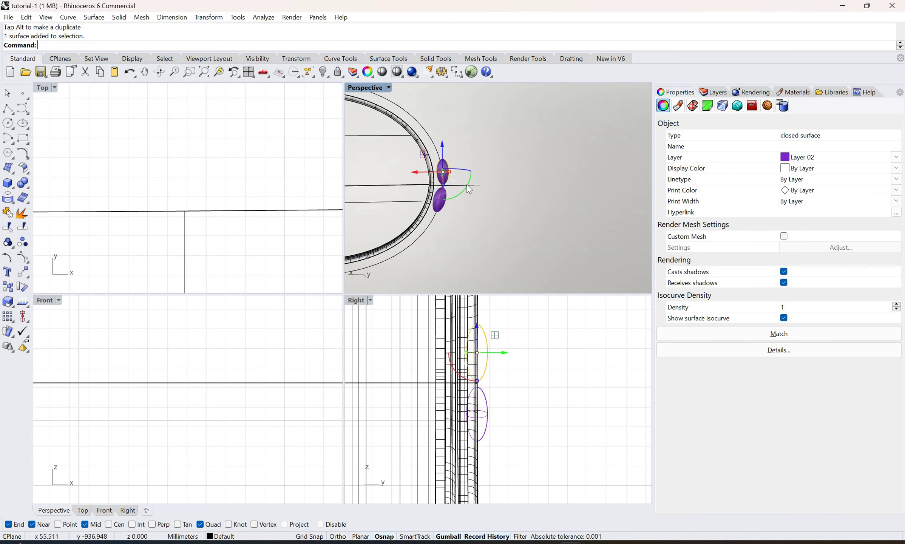
{"action": "left_click_drag", "start_coordinate": [467, 183], "coordinate": [451, 214]}
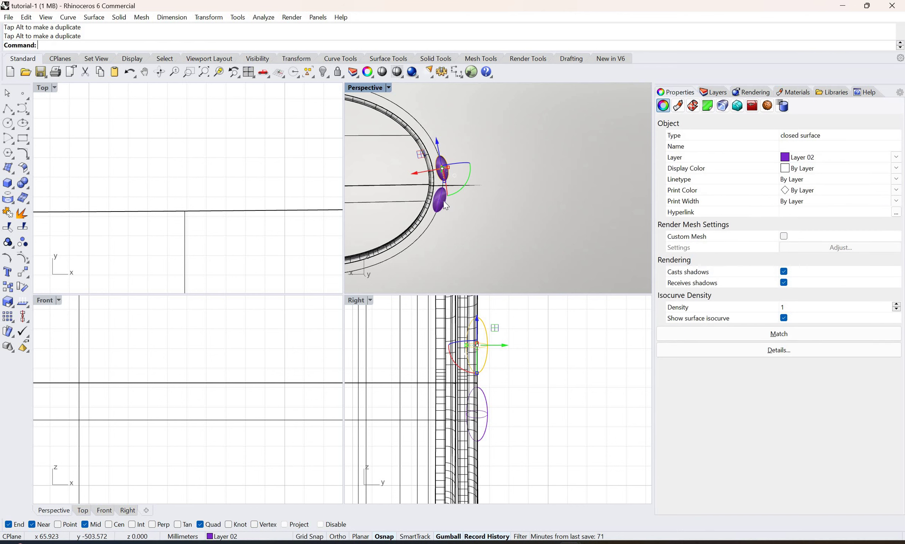
Assign the stitch below the seam line to Layer 03.
{"action": "left_click", "coordinate": [445, 202]}
{"action": "left_click", "coordinate": [472, 235]}
{"action": "left_click", "coordinate": [443, 201]}
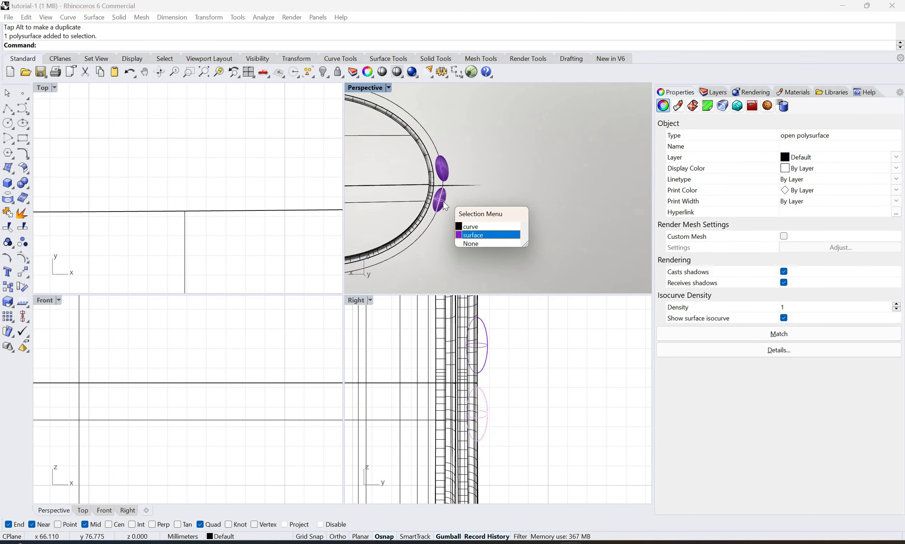
{"action": "left_click", "coordinate": [472, 234]}
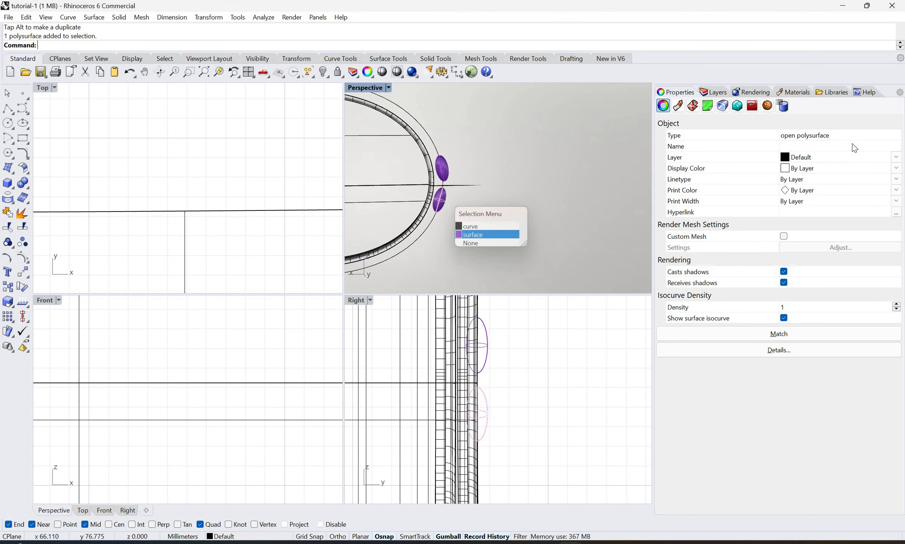
{"action": "left_click", "coordinate": [819, 157]}
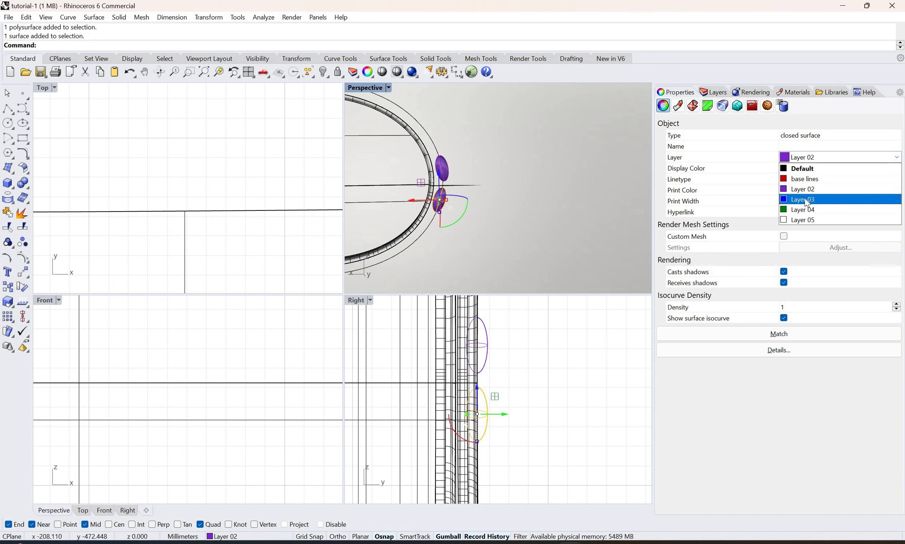
{"action": "key", "text": "Return"}
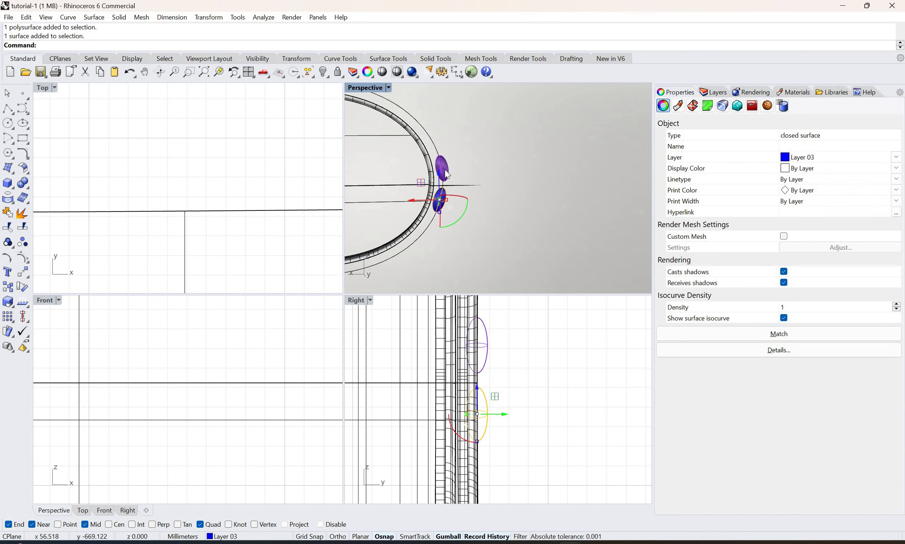
Try to array the stitch above the seam line along the upper offset curve by distance between items, and undo the array.
{"action": "left_click", "coordinate": [454, 189]}
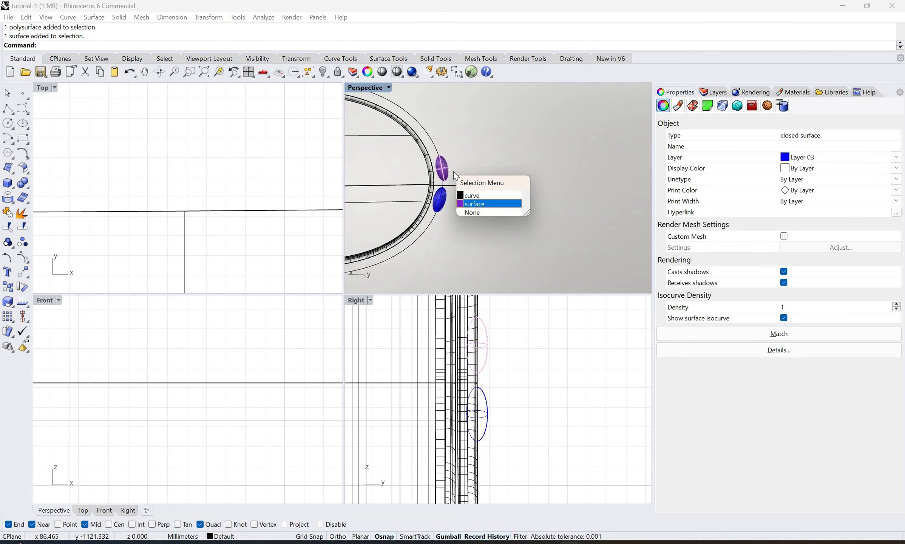
{"action": "left_click", "coordinate": [469, 200]}
{"action": "type", "text": "ArrayCrv"}
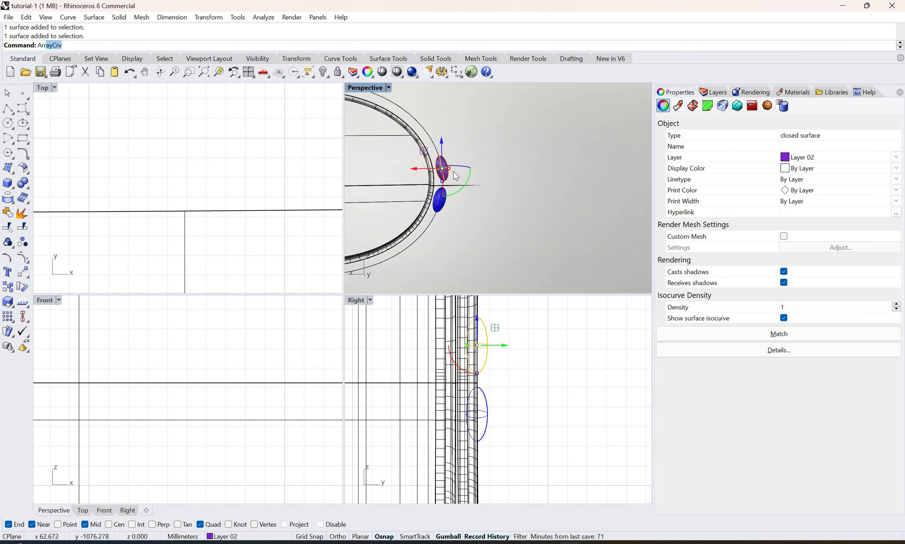
{"action": "key", "text": "Return"}
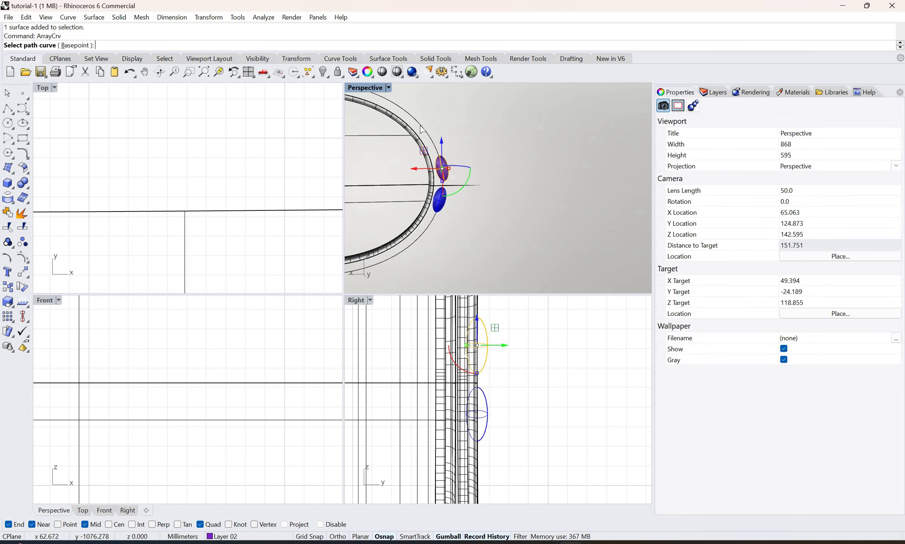
{"action": "left_click", "coordinate": [261, 210]}
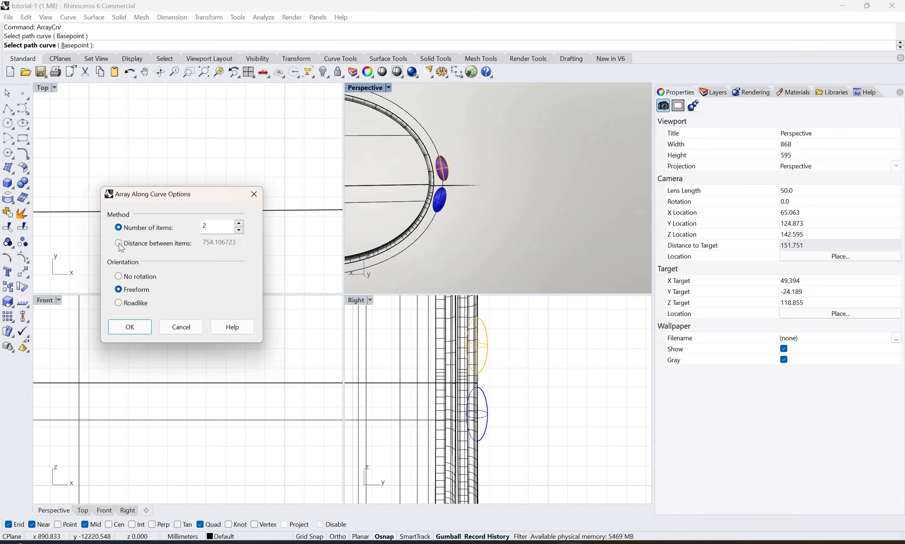
{"action": "left_click", "coordinate": [153, 234]}
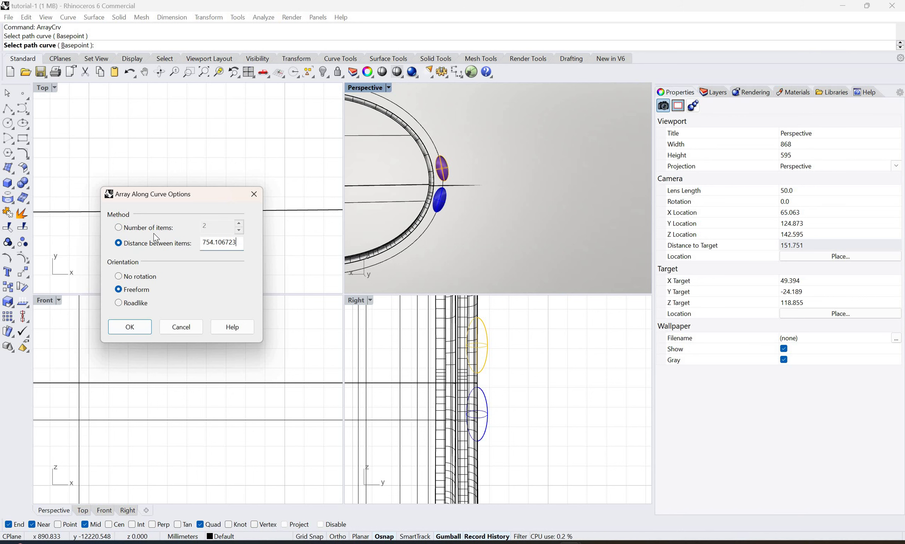
{"action": "key", "text": "Tab"}
{"action": "key", "text": "Return"}
{"action": "key", "text": "ctrl+z"}
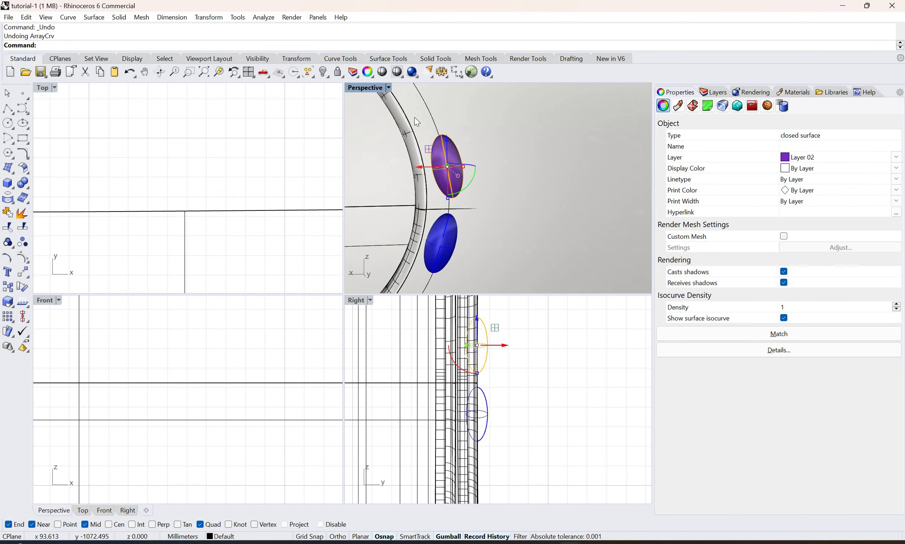
Array the stitch above the seam line along the upper offset curve with ArrayCrv, 3 mm between items and Freeform orientation.
{"action": "middle_click", "coordinate": [342, 99]}
{"action": "left_click", "coordinate": [341, 97]}
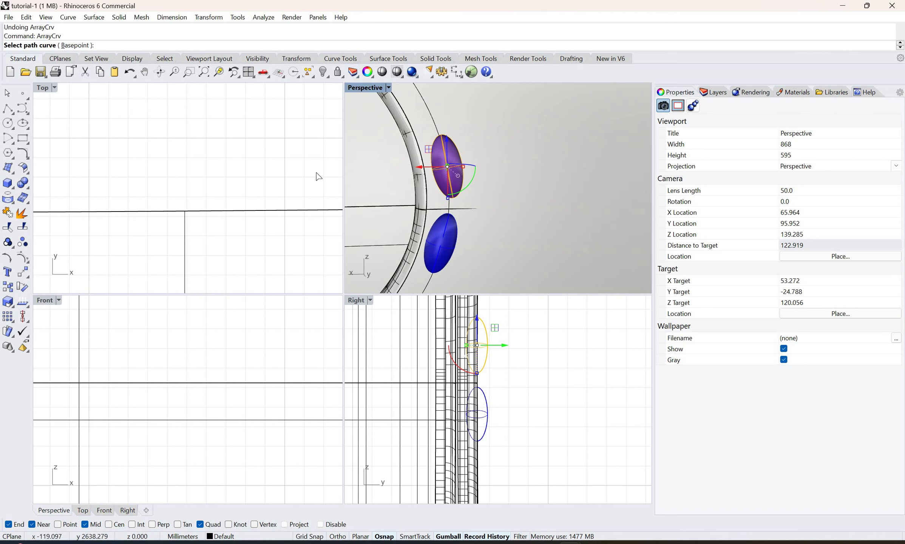
{"action": "left_click", "coordinate": [241, 210]}
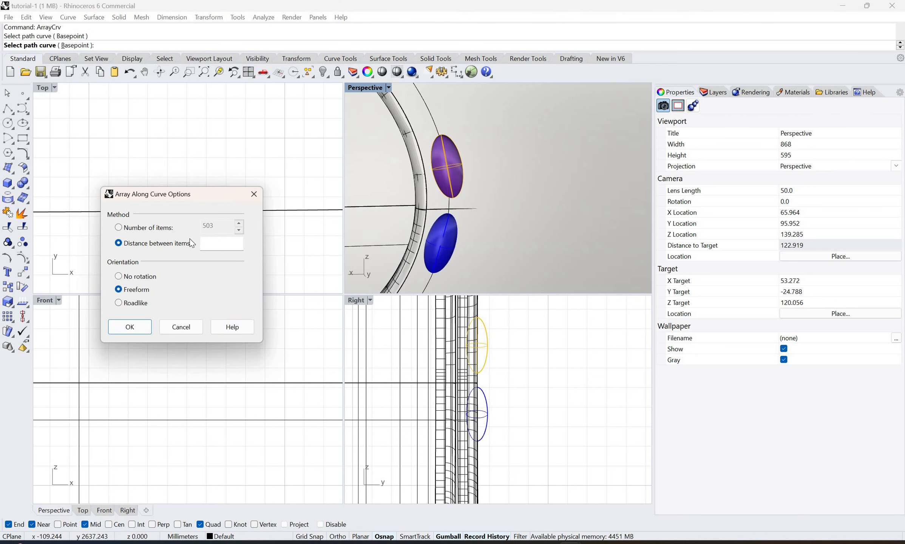
{"action": "type", "text": "3"}
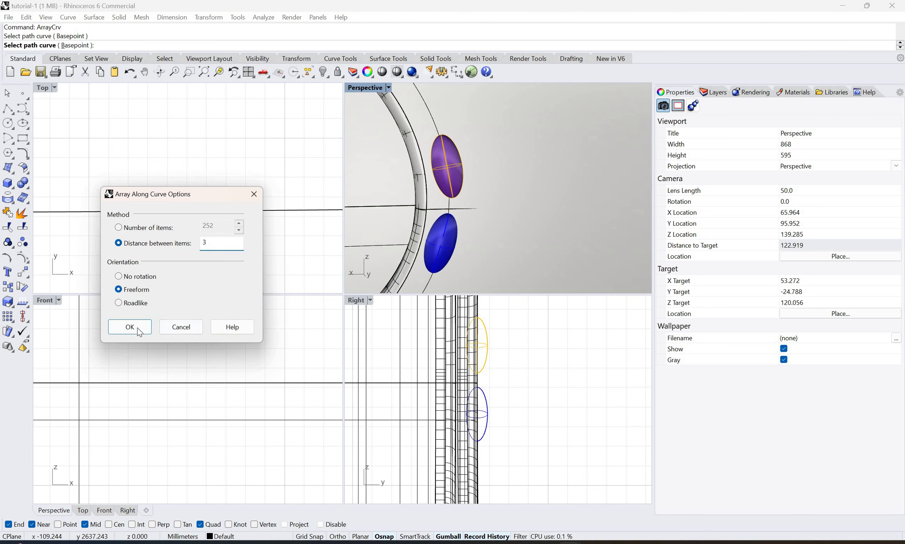
{"action": "left_click", "coordinate": [137, 327]}
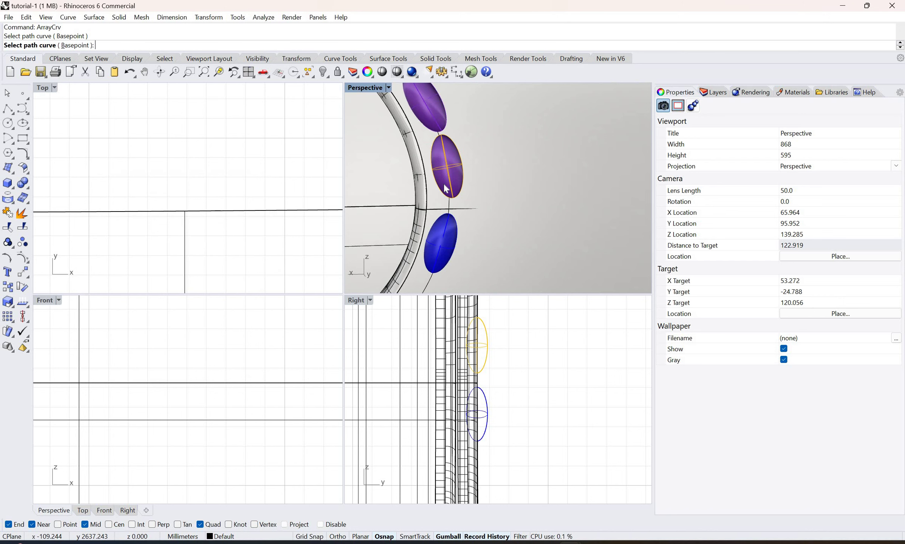
Rotate the source stitch of the array slightly clockwise at the slot's rounded end.
{"action": "scroll", "coordinate": [402, 167], "scroll_direction": "down", "scroll_amount": 5}
{"action": "scroll", "coordinate": [403, 171], "scroll_direction": "up", "scroll_amount": 5}
{"action": "scroll", "coordinate": [471, 191], "scroll_direction": "down", "scroll_amount": 2}
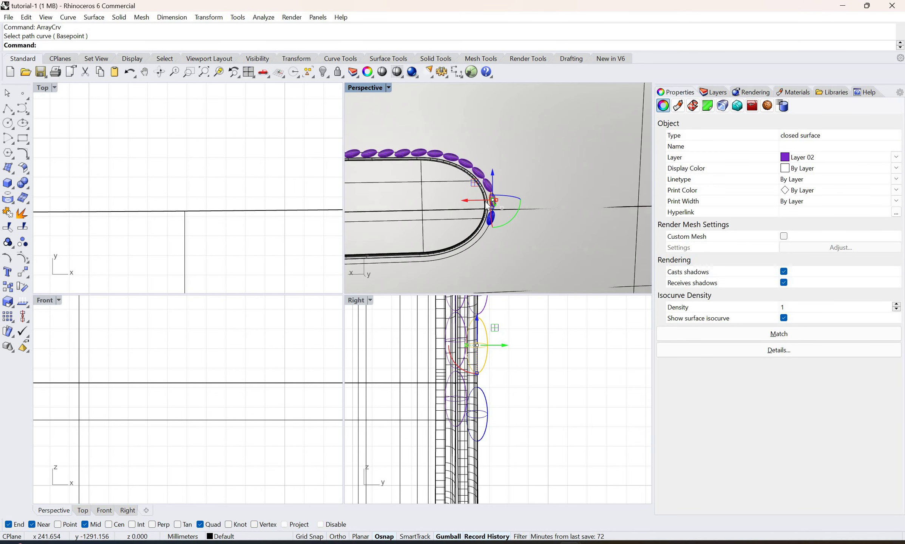
{"action": "scroll", "coordinate": [487, 204], "scroll_direction": "up", "scroll_amount": 4}
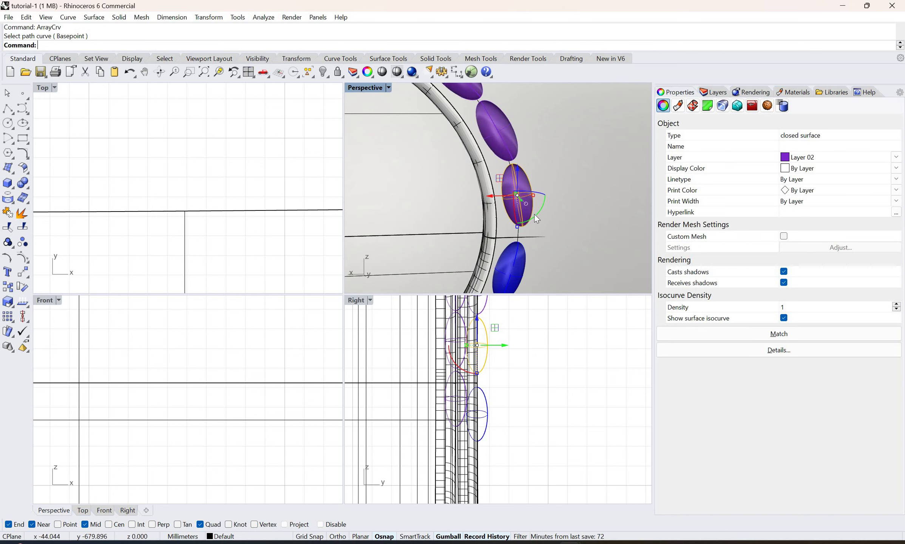
{"action": "scroll", "coordinate": [536, 212], "scroll_direction": "down", "scroll_amount": 5}
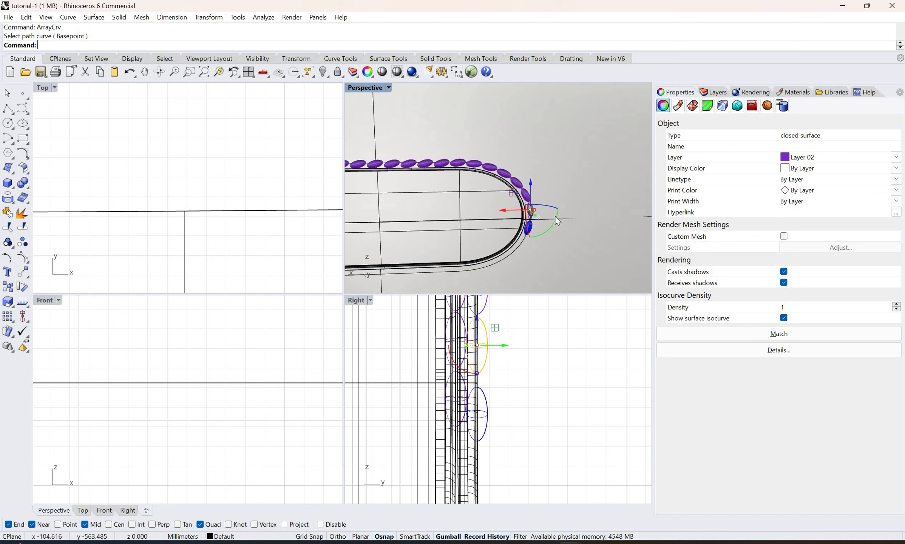
{"action": "left_click_drag", "start_coordinate": [556, 220], "coordinate": [553, 223]}
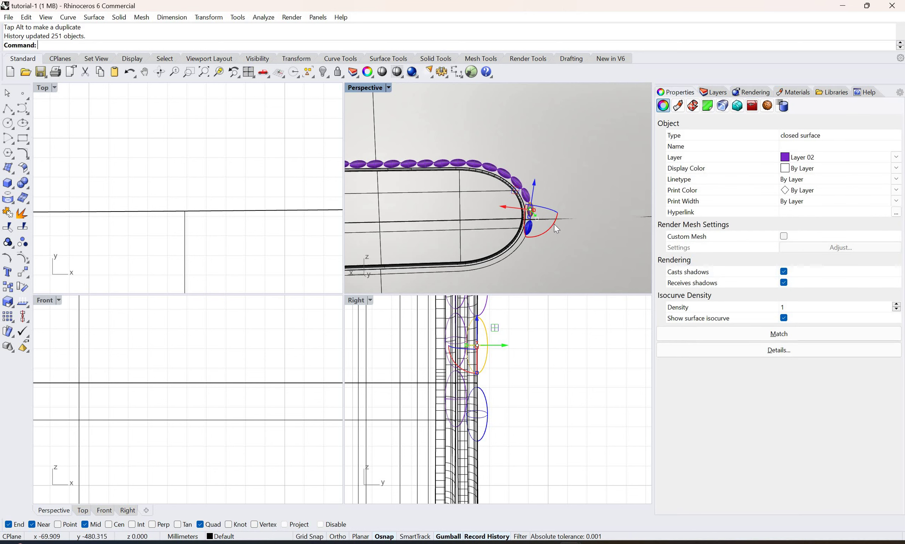
{"action": "left_click_drag", "start_coordinate": [554, 224], "coordinate": [553, 224]}
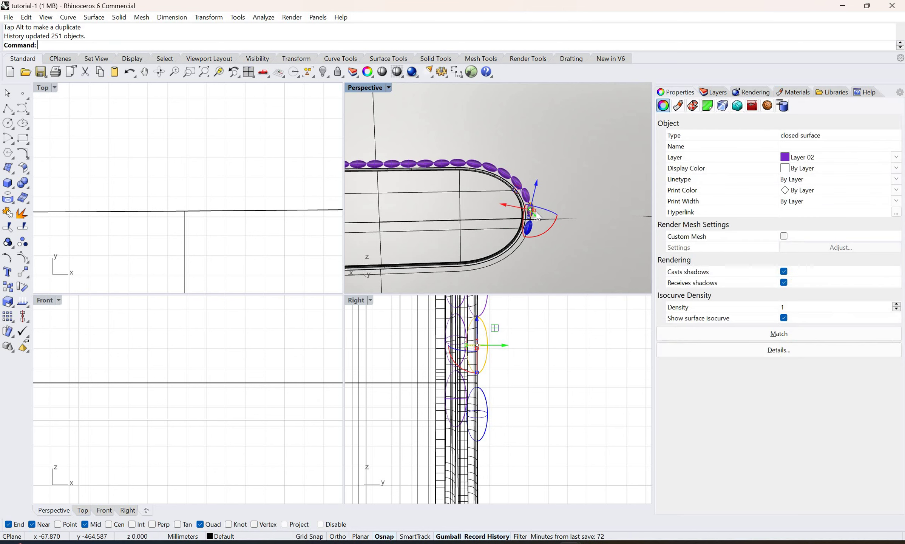
Scale the source stitch narrower across its width and rotate it back to nearly upright along the offset curve.
{"action": "scroll", "coordinate": [537, 215], "scroll_direction": "up", "scroll_amount": 5}
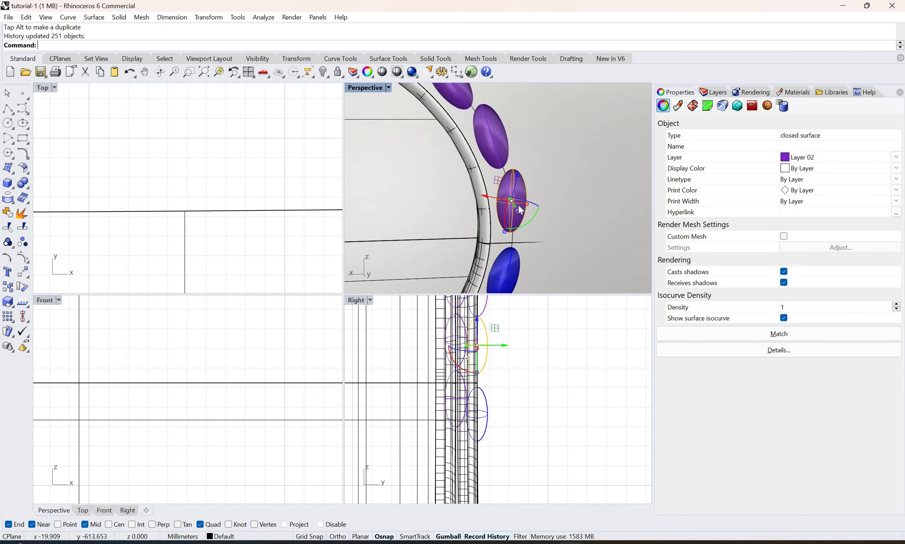
{"action": "left_click_drag", "start_coordinate": [524, 204], "coordinate": [522, 202]}
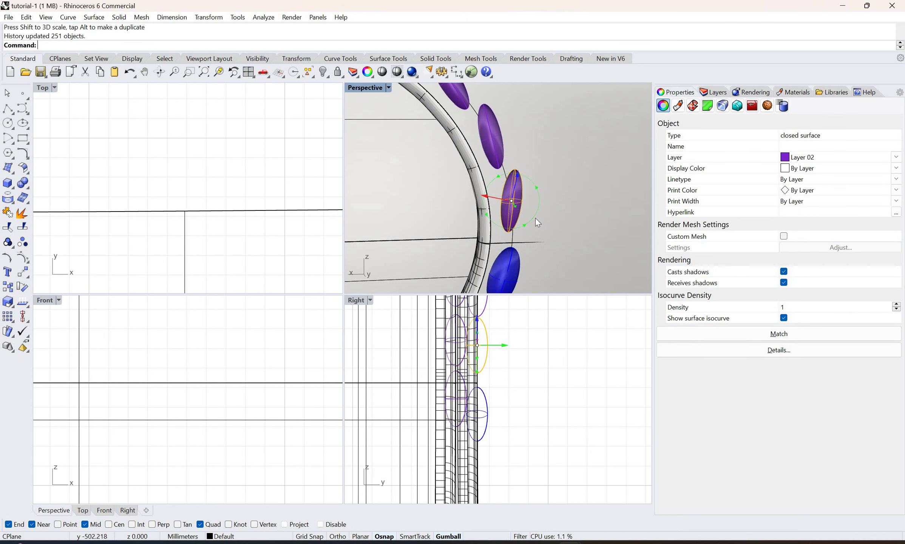
{"action": "left_click_drag", "start_coordinate": [535, 218], "coordinate": [522, 201]}
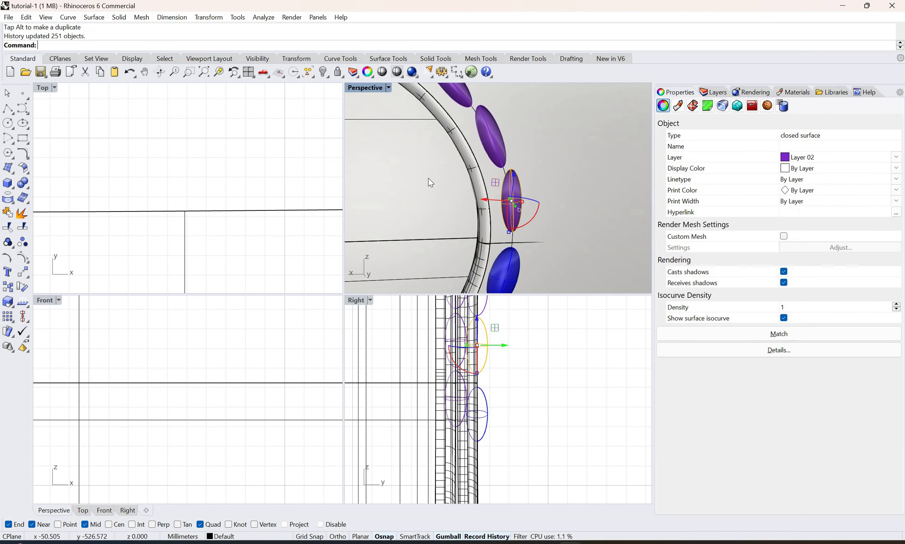
Delete the last arrayed stitch, which crosses the seam line at the rounded end of the neighbouring slot.
{"action": "scroll", "coordinate": [387, 173], "scroll_direction": "down", "scroll_amount": 7}
{"action": "scroll", "coordinate": [381, 173], "scroll_direction": "up", "scroll_amount": 3}
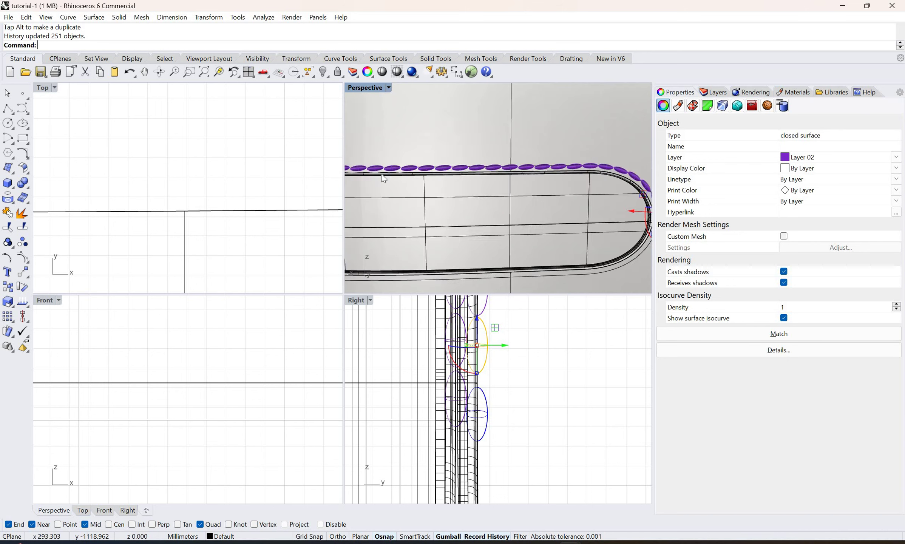
{"action": "scroll", "coordinate": [610, 181], "scroll_direction": "down", "scroll_amount": 5}
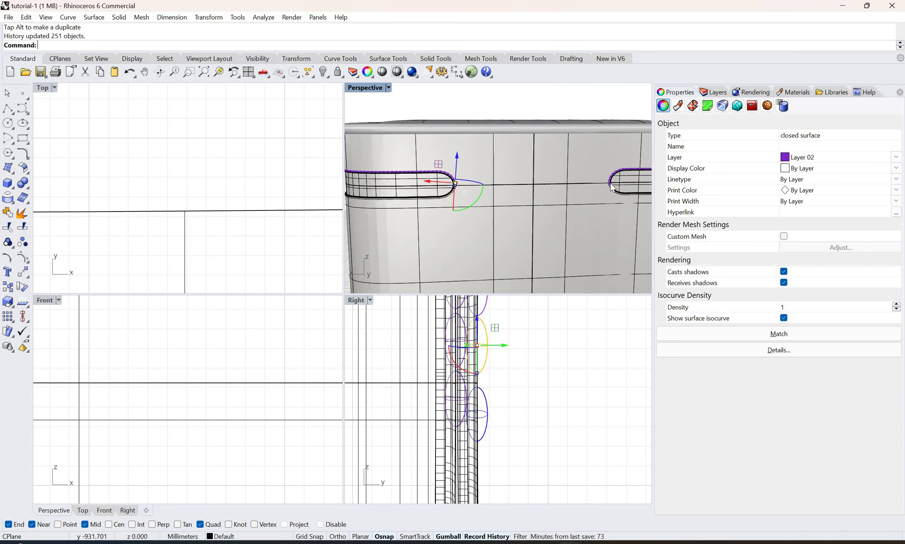
{"action": "scroll", "coordinate": [612, 187], "scroll_direction": "up", "scroll_amount": 5}
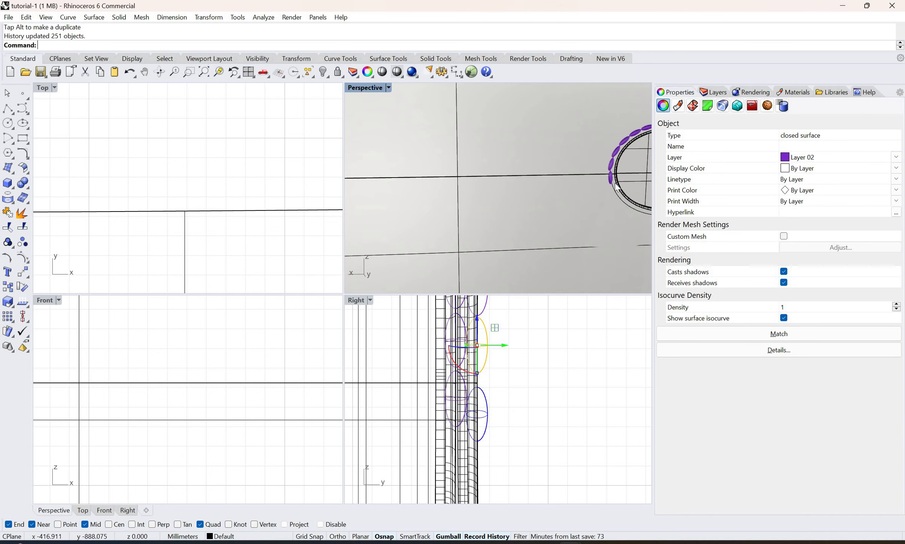
{"action": "left_click", "coordinate": [615, 185]}
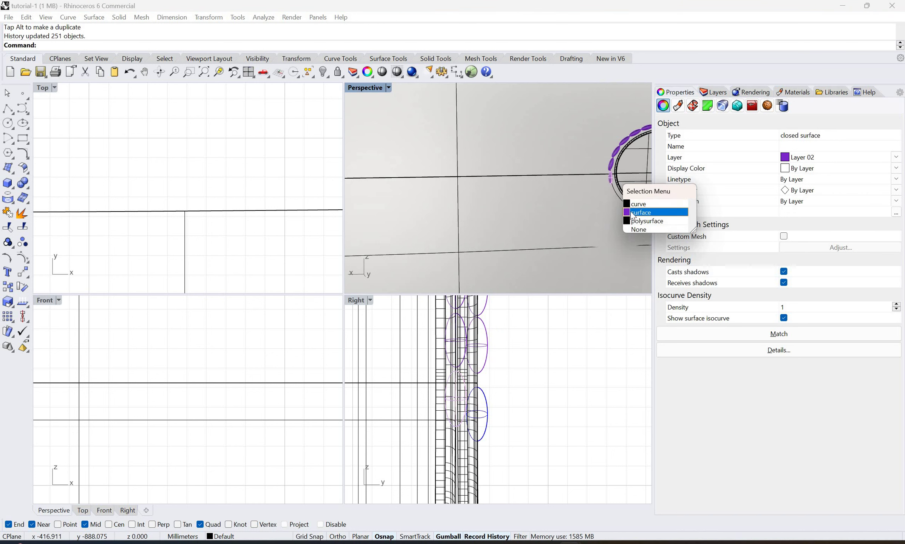
{"action": "left_click", "coordinate": [631, 211]}
{"action": "key", "text": "Delete"}
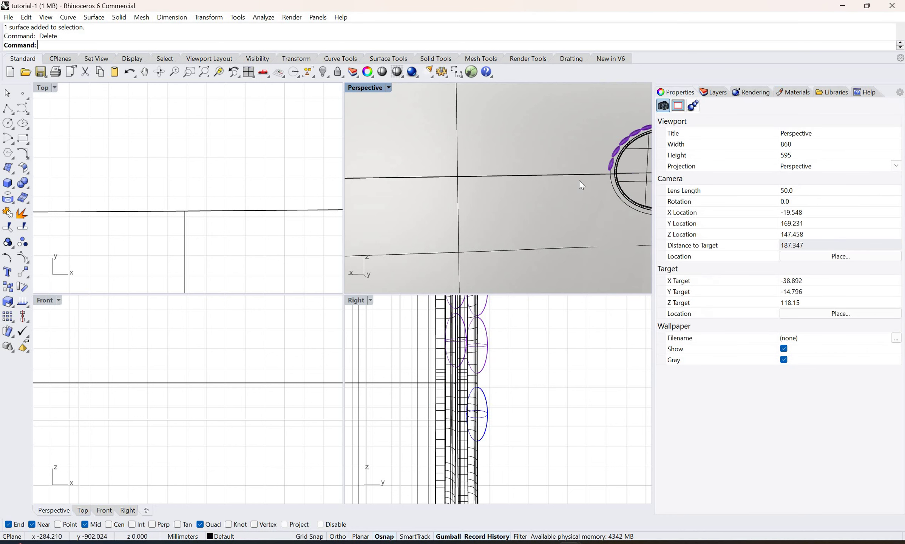
Array the stitch below the seam line along the lower offset curve with ArrayCrv, 3 mm between items and Freeform orientation.
{"action": "scroll", "coordinate": [579, 180], "scroll_direction": "down", "scroll_amount": 11}
{"action": "scroll", "coordinate": [430, 190], "scroll_direction": "up", "scroll_amount": 8}
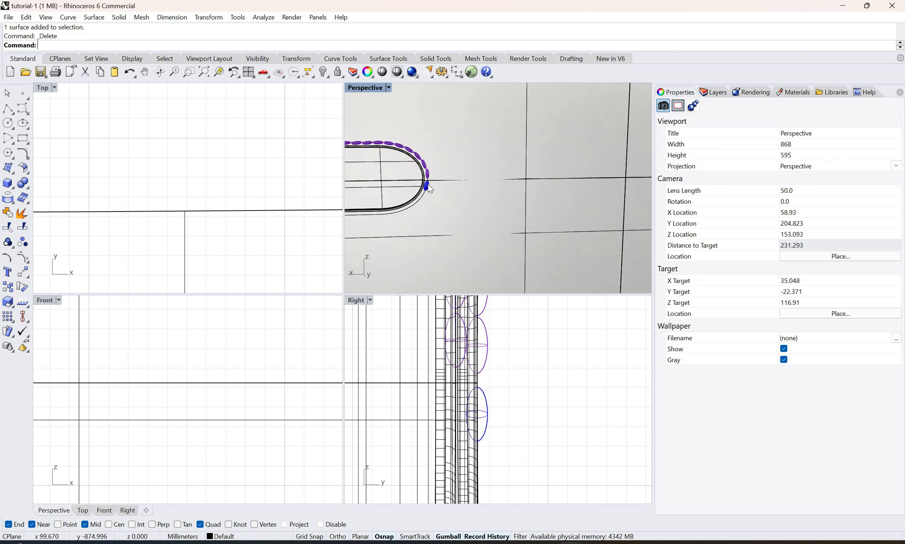
{"action": "left_click", "coordinate": [431, 195]}
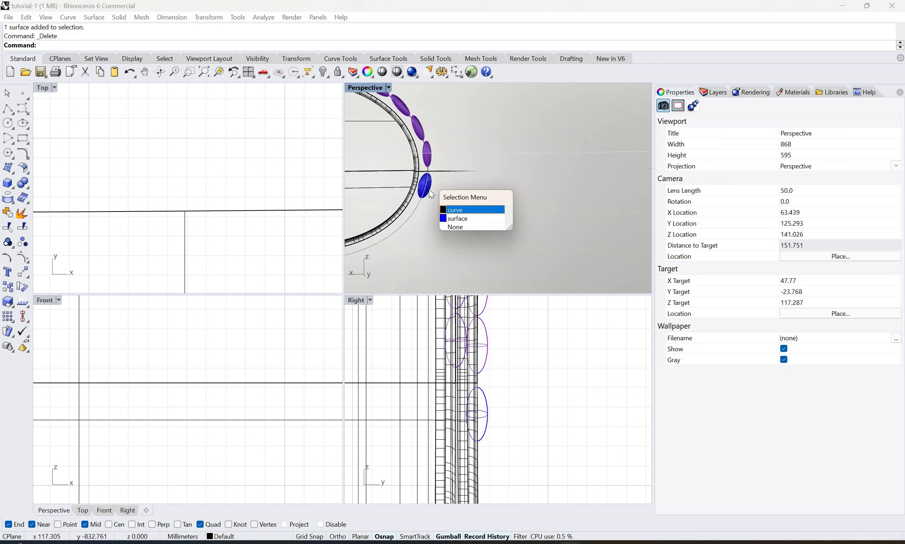
{"action": "left_click", "coordinate": [452, 218]}
{"action": "scroll", "coordinate": [419, 192], "scroll_direction": "up", "scroll_amount": 4}
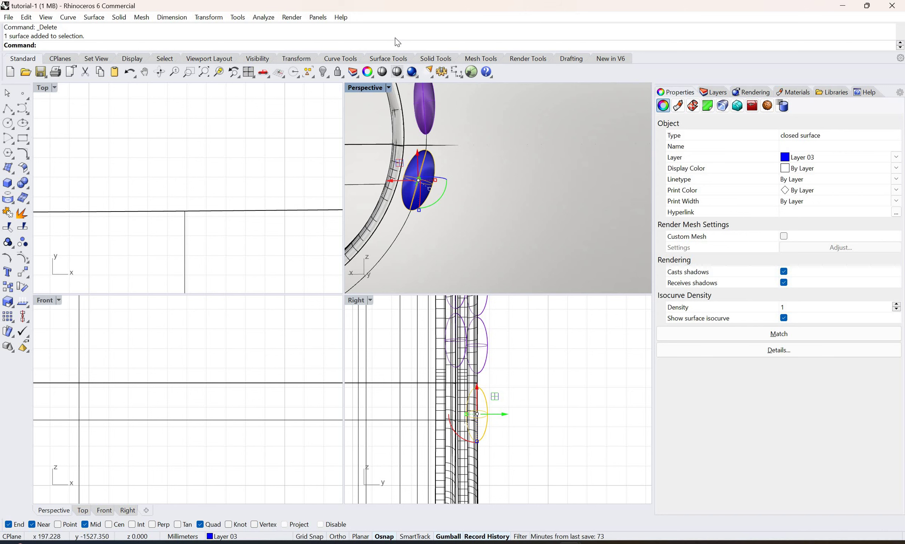
{"action": "middle_click", "coordinate": [427, 78]}
{"action": "left_click", "coordinate": [427, 81]}
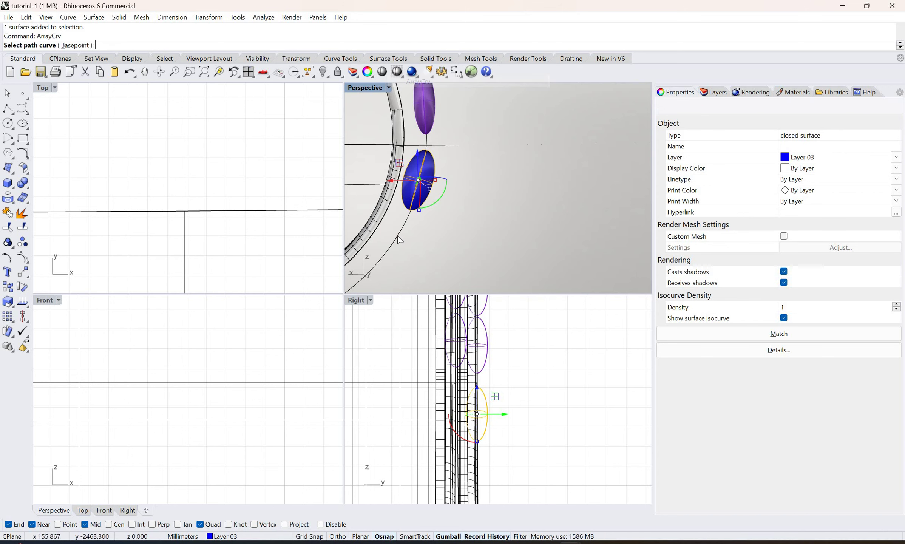
{"action": "left_click", "coordinate": [148, 245]}
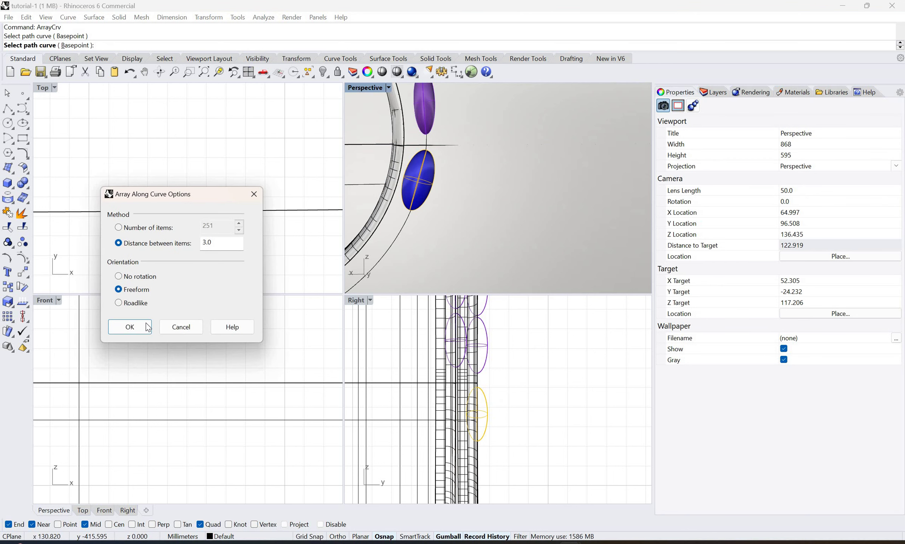
{"action": "key", "text": "Return"}
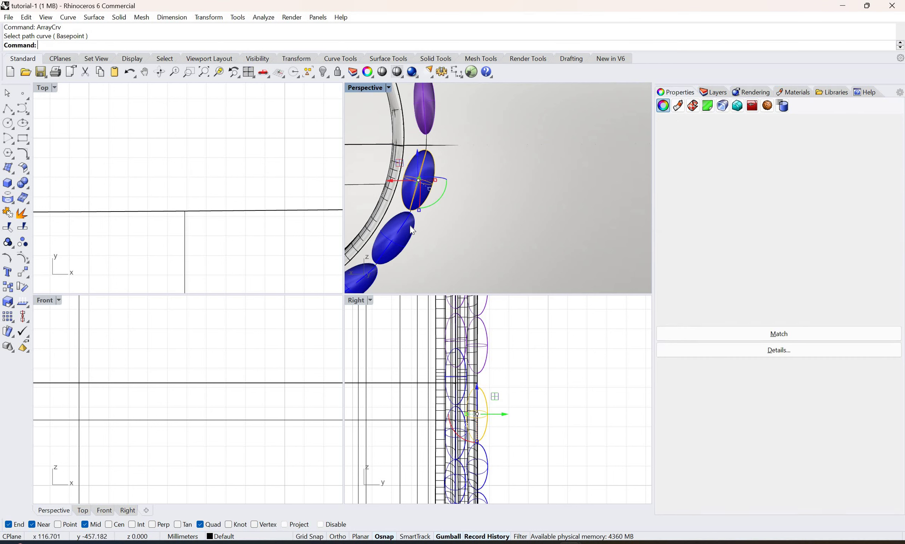
Adjust the width and tilt of the lower array's source stitch to follow the offset curve at the slot's rounded end.
{"action": "scroll", "coordinate": [446, 190], "scroll_direction": "up", "scroll_amount": 4}
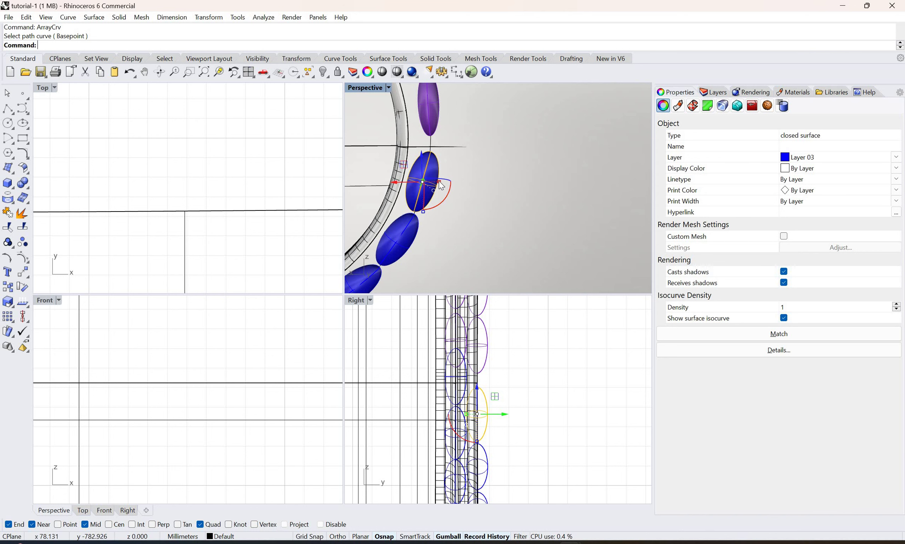
{"action": "left_click_drag", "start_coordinate": [436, 182], "coordinate": [443, 200]}
{"action": "right_click_drag", "start_coordinate": [444, 200], "coordinate": [531, 142]}
Inspect the stitching around the case in Rendered display mode and return the Perspective view to Shaded mode.
{"action": "left_click", "coordinate": [387, 100]}
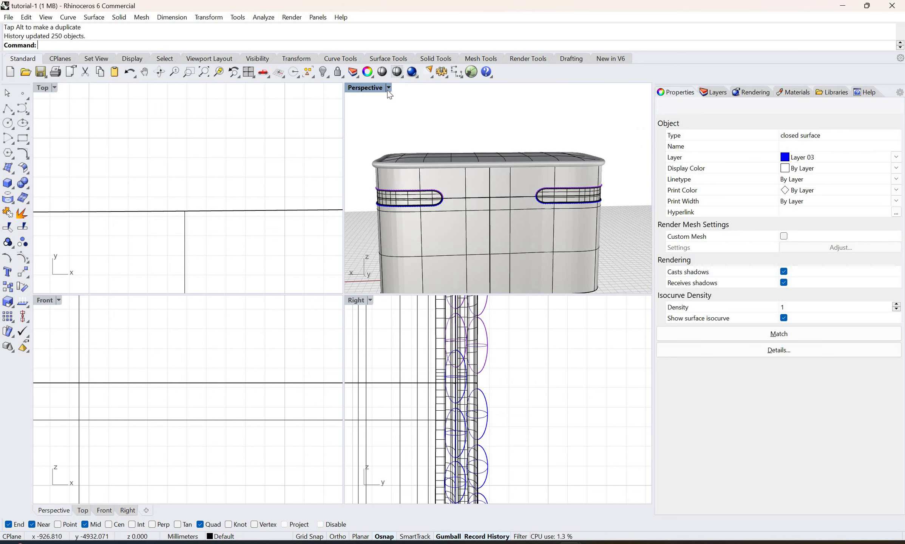
{"action": "left_click", "coordinate": [388, 87]}
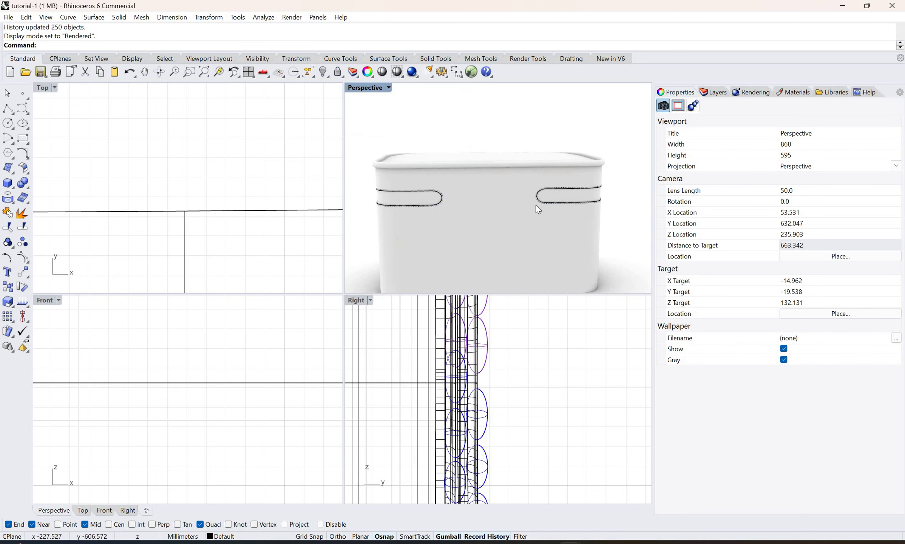
{"action": "scroll", "coordinate": [535, 205], "scroll_direction": "up", "scroll_amount": 6}
{"action": "scroll", "coordinate": [535, 205], "scroll_direction": "up", "scroll_amount": 8}
{"action": "scroll", "coordinate": [534, 205], "scroll_direction": "down", "scroll_amount": 4}
{"action": "right_click_drag", "start_coordinate": [534, 206], "coordinate": [442, 187]}
{"action": "scroll", "coordinate": [442, 187], "scroll_direction": "down", "scroll_amount": 4}
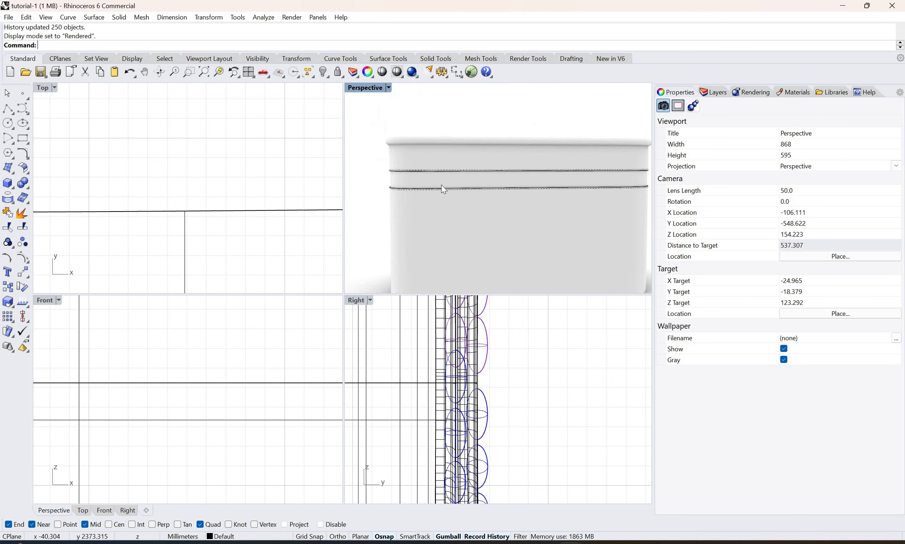
{"action": "scroll", "coordinate": [417, 179], "scroll_direction": "up", "scroll_amount": 2}
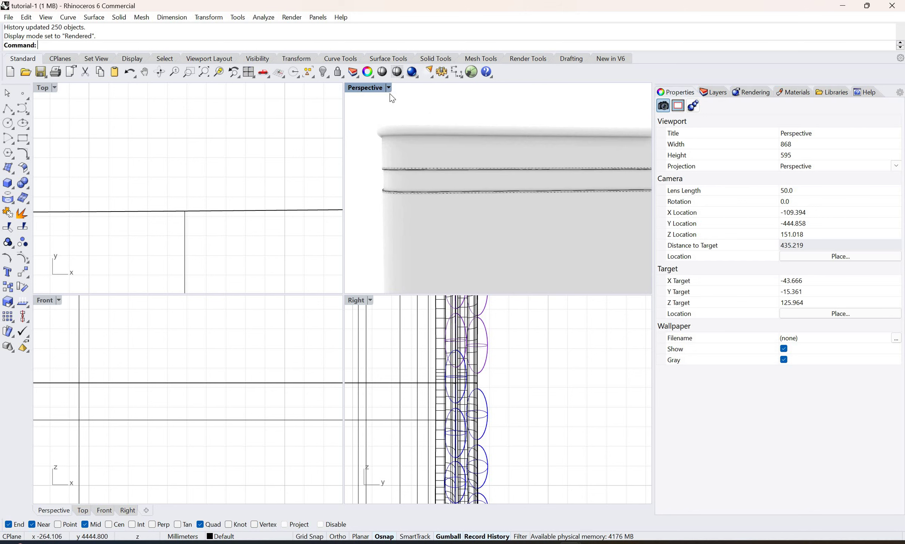
{"action": "left_click", "coordinate": [389, 88]}
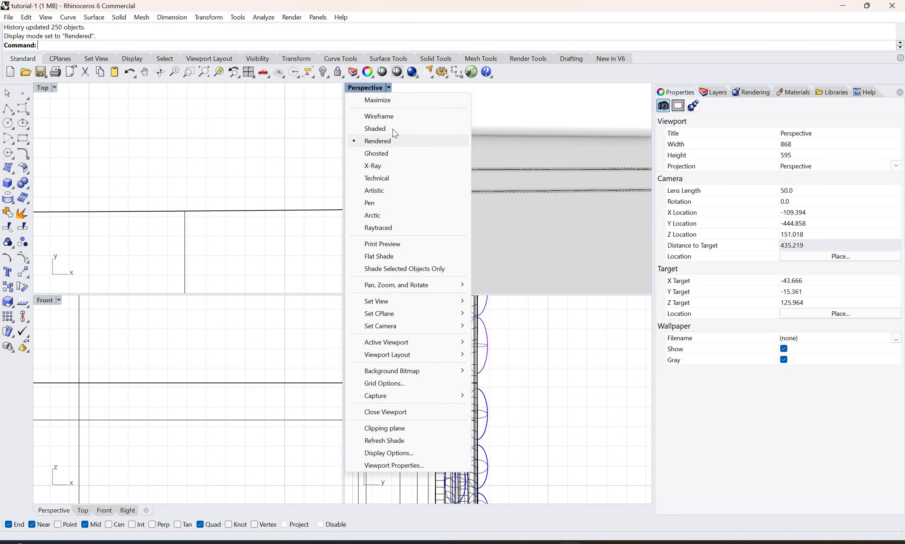
{"action": "left_click", "coordinate": [392, 129]}
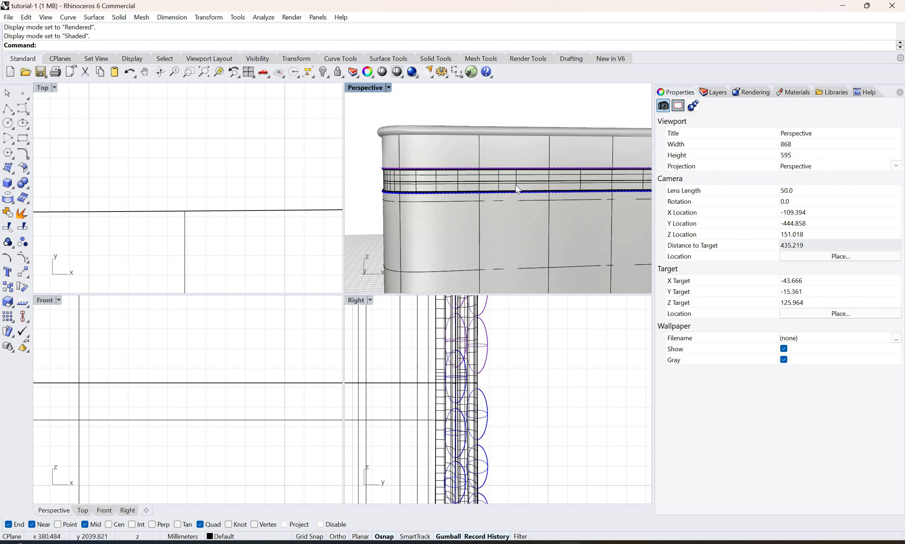
Duplicate the case's bottom edge as a curve with DupEdge, choosing the surface edge.
{"action": "key", "text": "Home"}
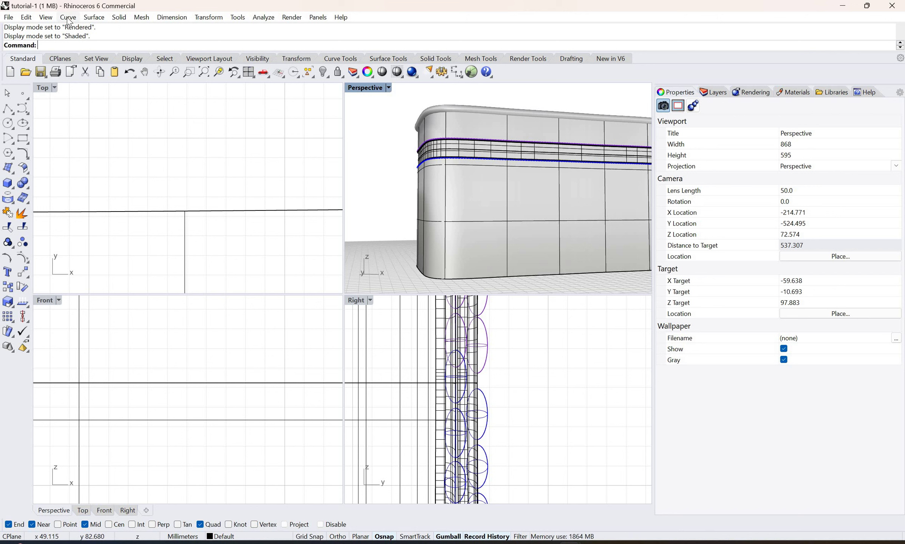
{"action": "key", "text": "alt+c"}
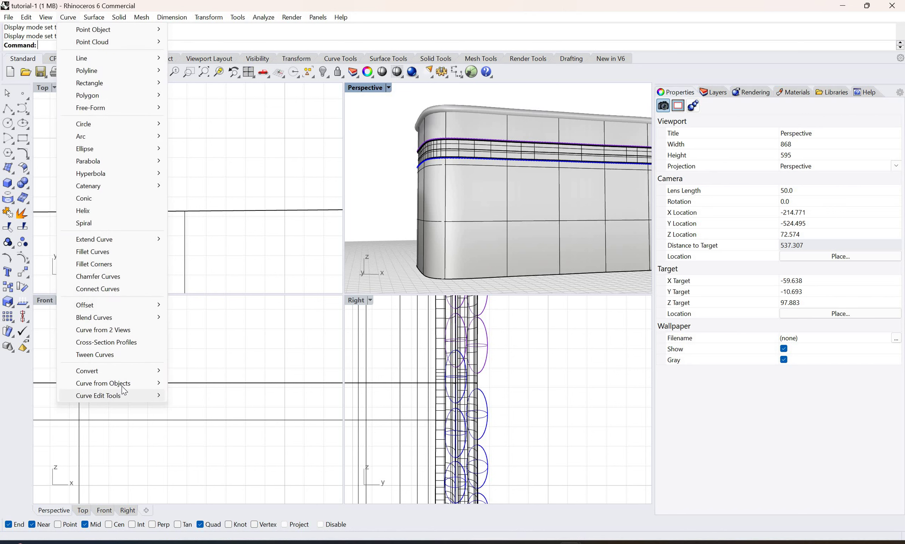
{"action": "mouse_move", "coordinate": [134, 390]}
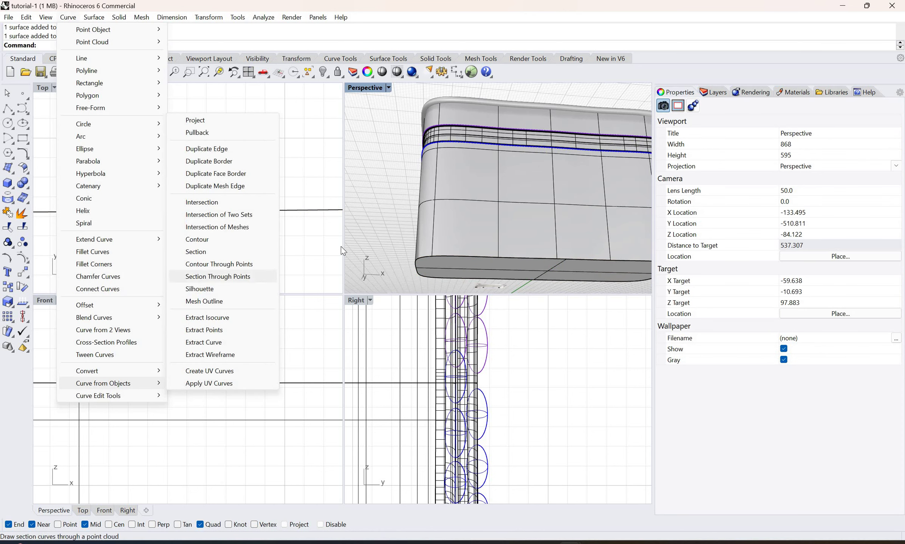
{"action": "left_click", "coordinate": [207, 149]}
{"action": "left_click", "coordinate": [422, 257]}
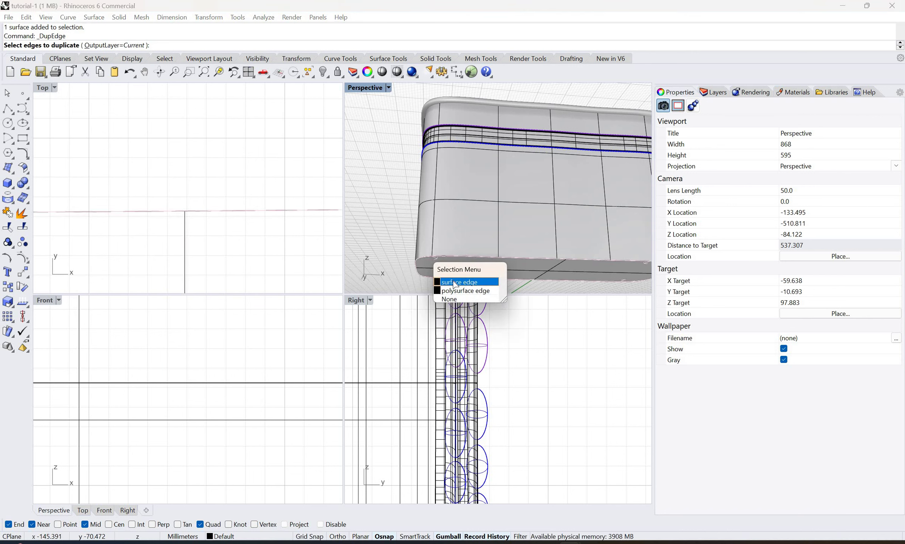
{"action": "left_click", "coordinate": [456, 282]}
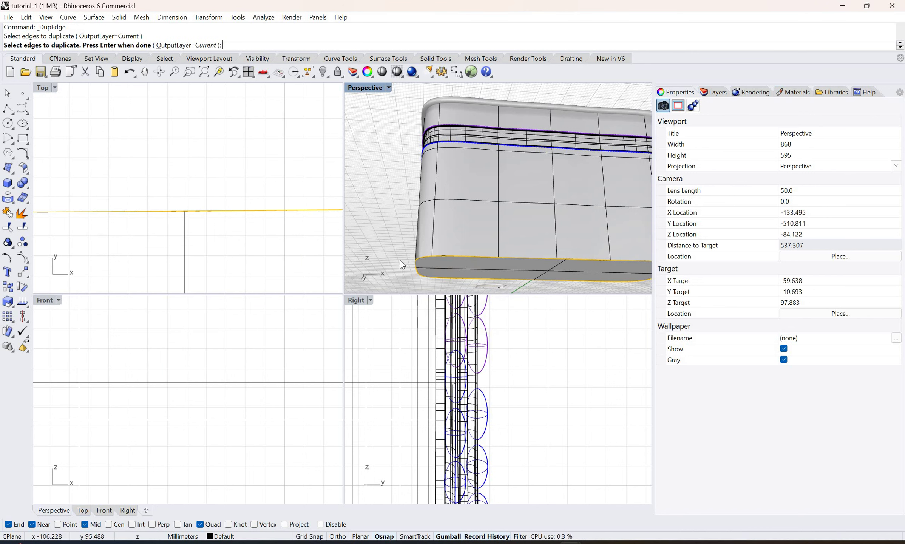
{"action": "key", "text": "Return"}
{"action": "key", "text": "Escape"}
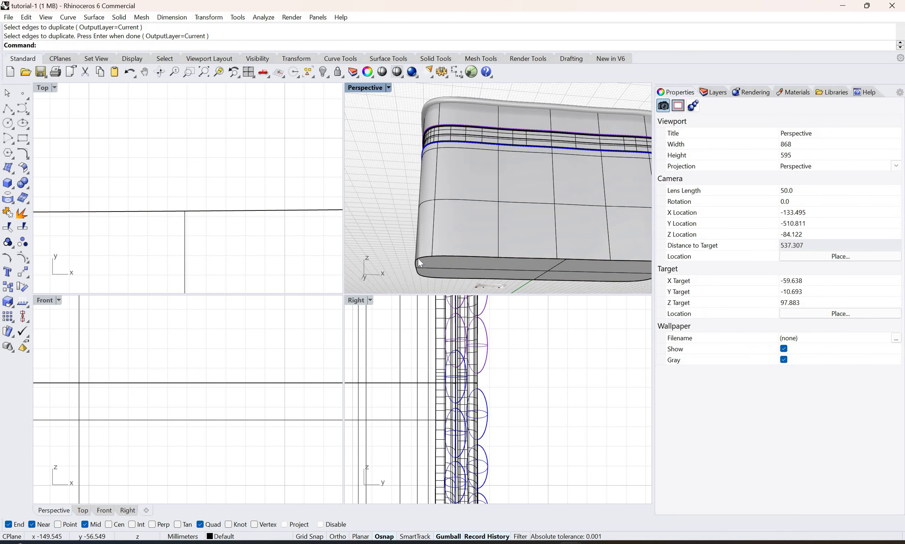
Turn on curve piping for the duplicated bottom edge curve with radius 4 and a higher accuracy.
{"action": "left_click", "coordinate": [449, 283]}
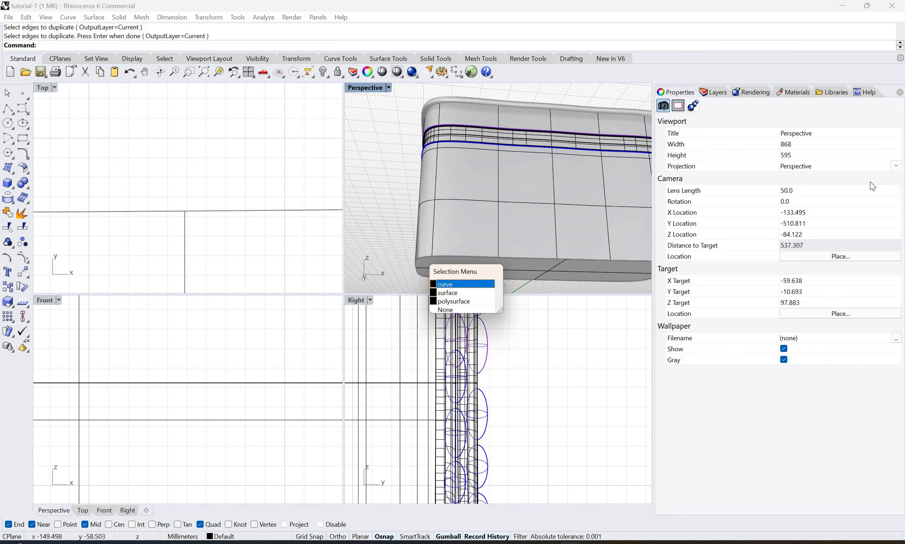
{"action": "key", "text": "Return"}
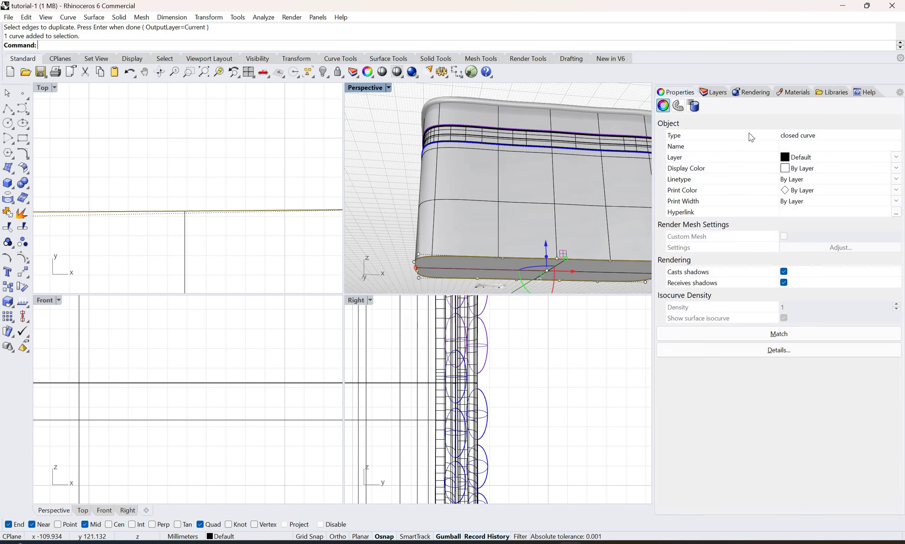
{"action": "left_click", "coordinate": [678, 107]}
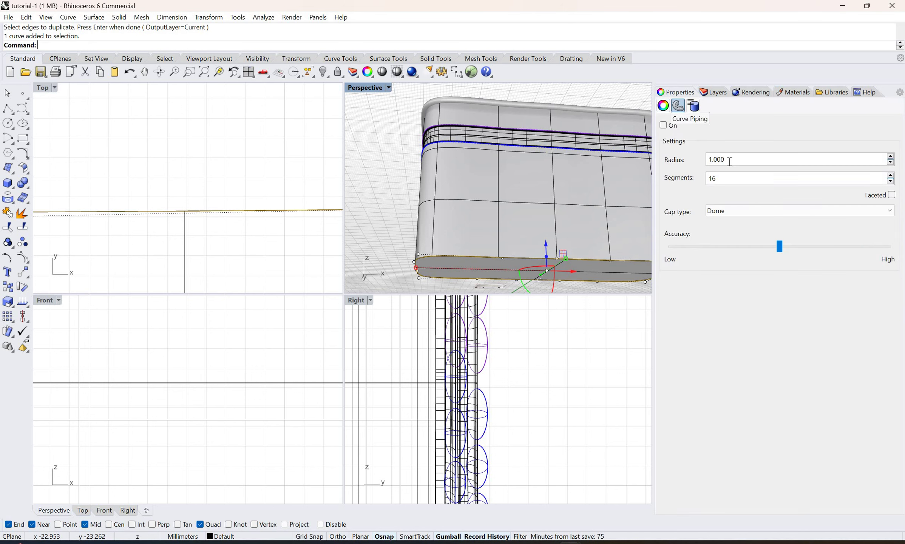
{"action": "left_click", "coordinate": [664, 125]}
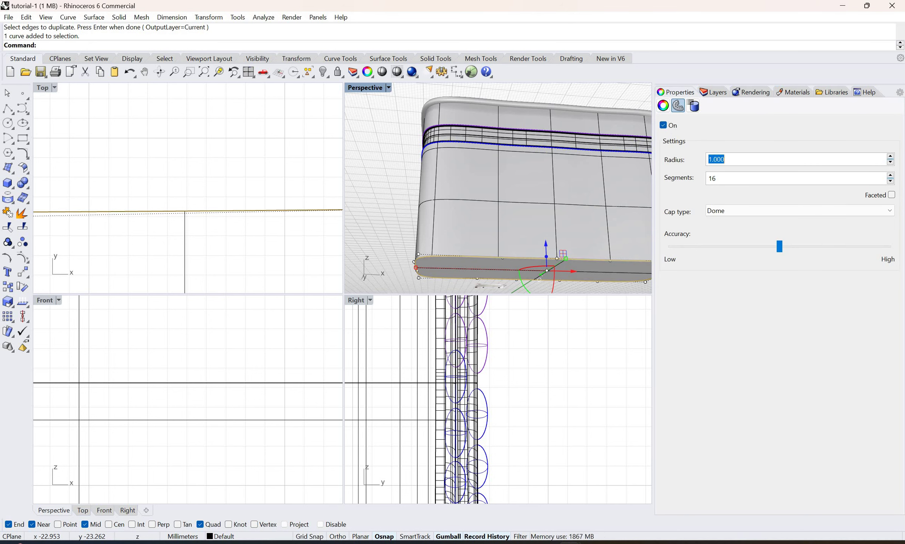
{"action": "type", "text": "4"}
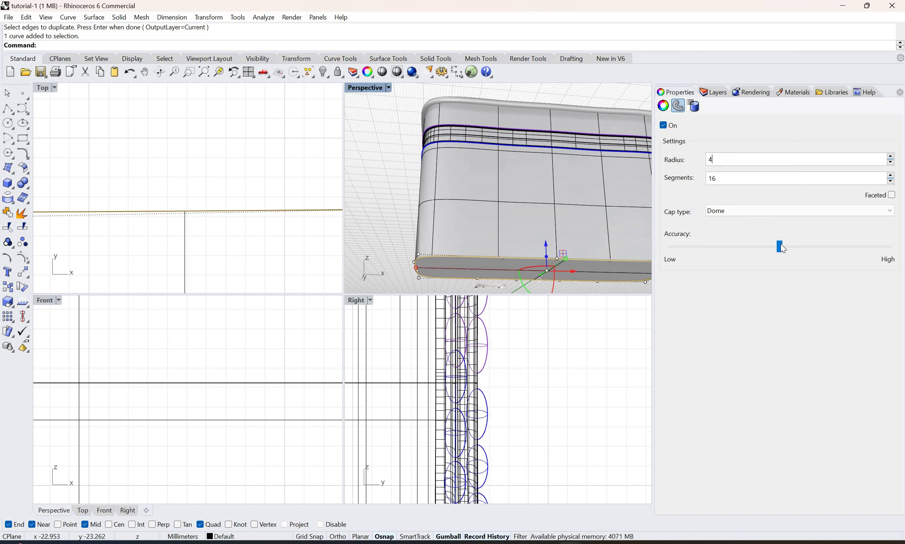
{"action": "left_click", "coordinate": [840, 250]}
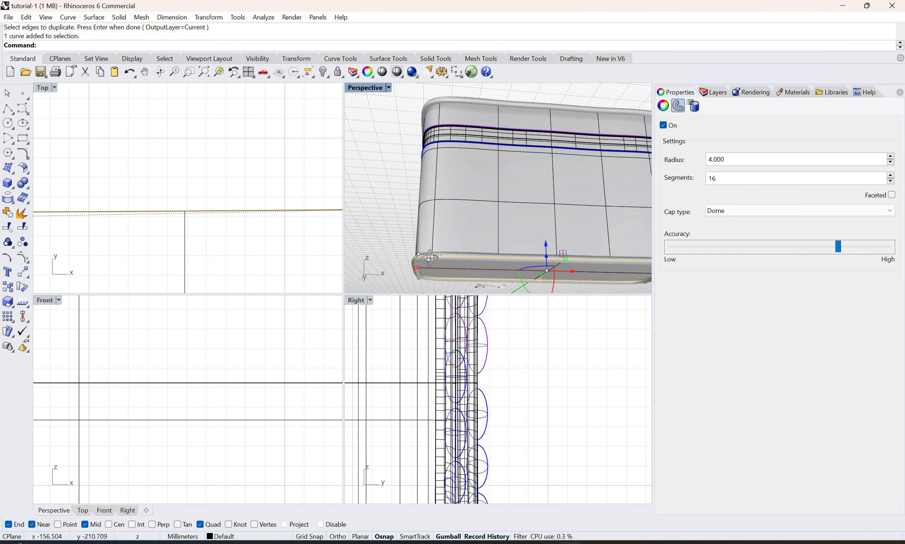
{"action": "key", "text": "Escape"}
Inspect the piped bottom edge and the lid of the case from several angles in the Perspective view.
{"action": "right_click_drag", "start_coordinate": [442, 275], "coordinate": [510, 272]}
{"action": "scroll", "coordinate": [502, 256], "scroll_direction": "down", "scroll_amount": 2}
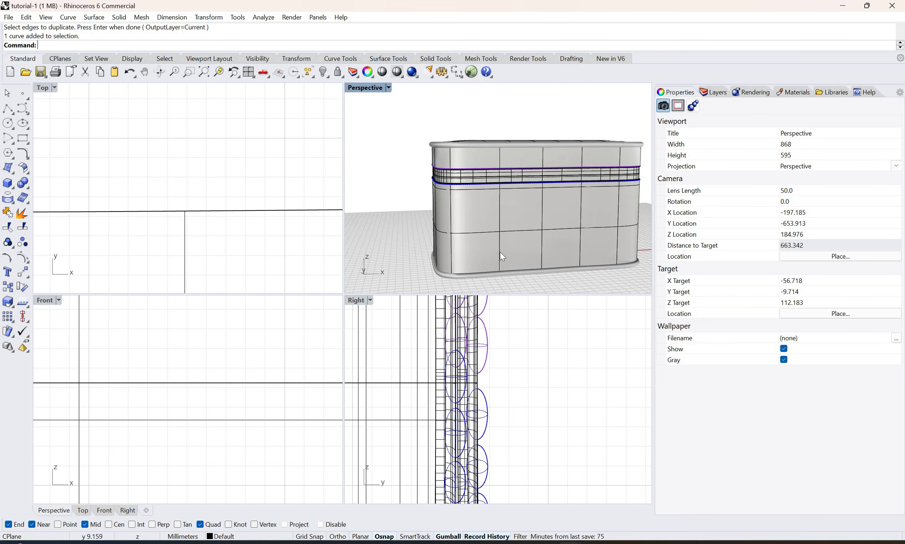
{"action": "scroll", "coordinate": [489, 187], "scroll_direction": "up", "scroll_amount": 2}
{"action": "right_click_drag", "start_coordinate": [490, 187], "coordinate": [509, 138]}
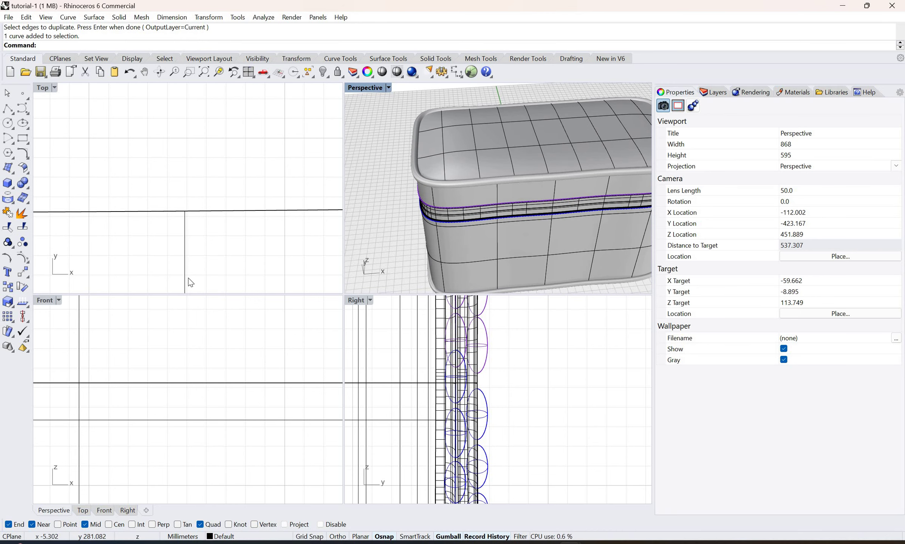
Draw an L-shaped polyline above the lid, left of centre in the Front view, about 50 mm across and about 15 mm up.
{"action": "scroll", "coordinate": [243, 322], "scroll_direction": "down", "scroll_amount": 20}
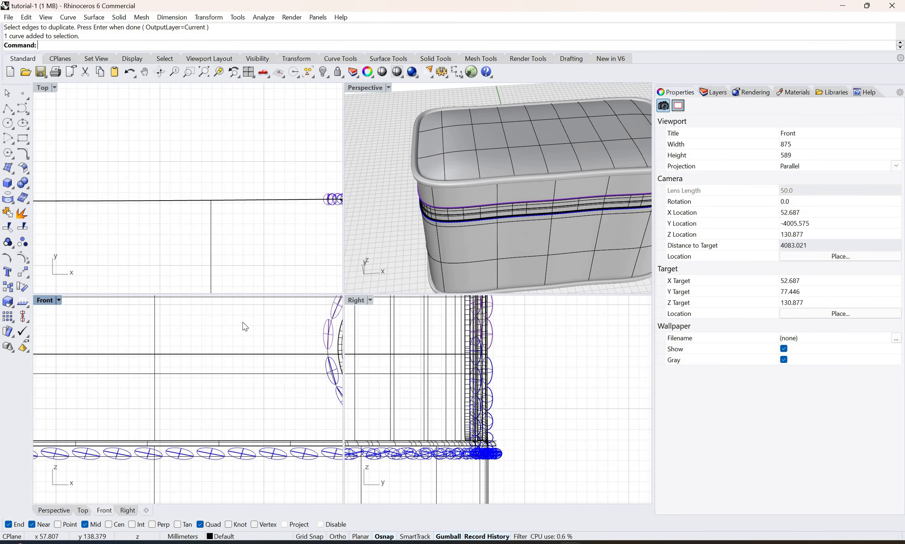
{"action": "scroll", "coordinate": [218, 302], "scroll_direction": "down", "scroll_amount": 10}
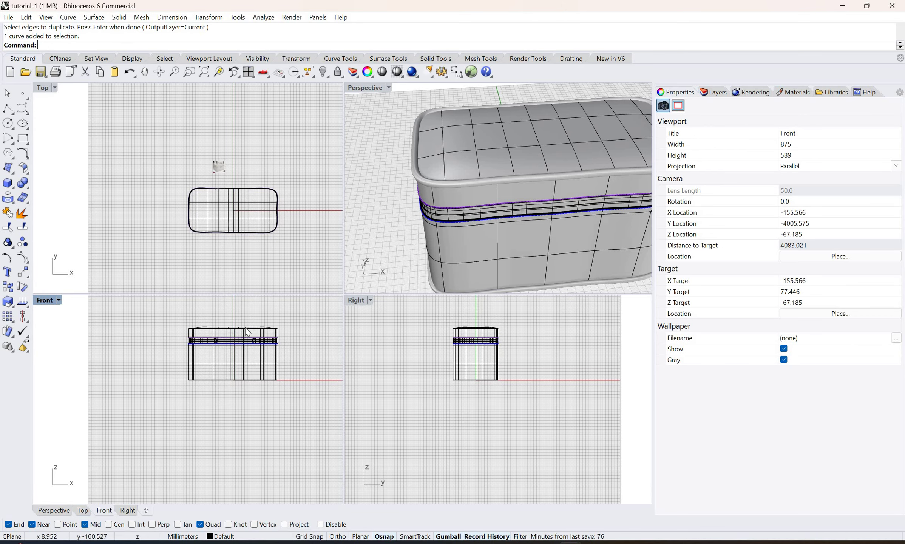
{"action": "scroll", "coordinate": [249, 326], "scroll_direction": "up", "scroll_amount": 4}
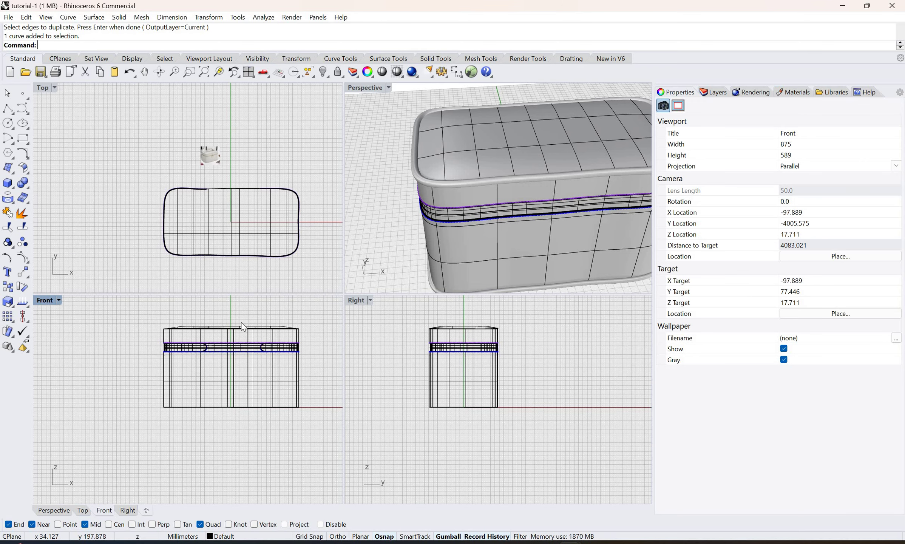
{"action": "scroll", "coordinate": [233, 326], "scroll_direction": "down", "scroll_amount": 2}
{"action": "scroll", "coordinate": [233, 325], "scroll_direction": "up", "scroll_amount": 6}
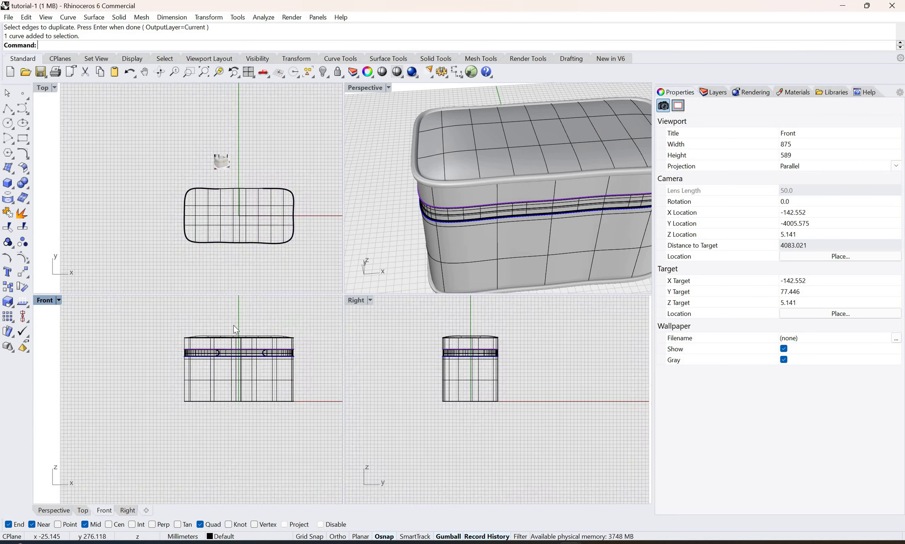
{"action": "right_click_drag", "start_coordinate": [225, 347], "coordinate": [178, 392]}
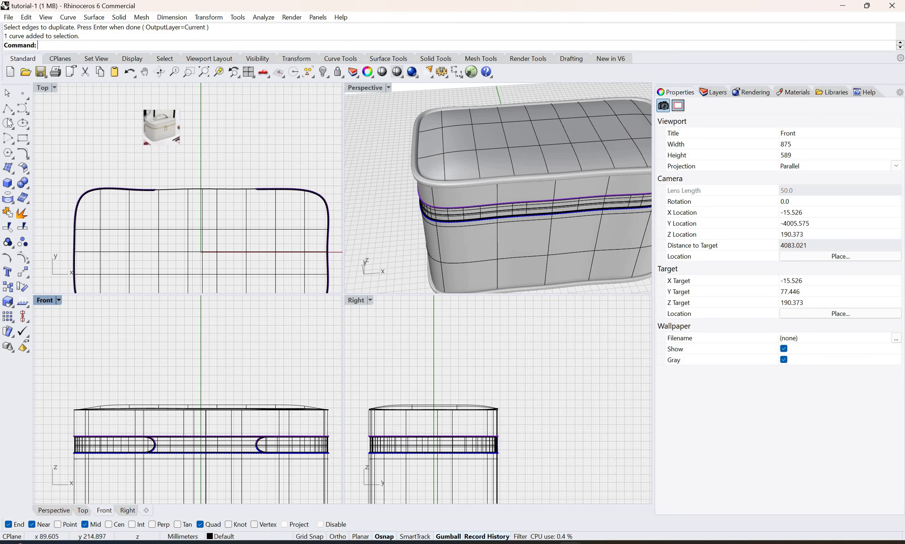
{"action": "left_click", "coordinate": [8, 109]}
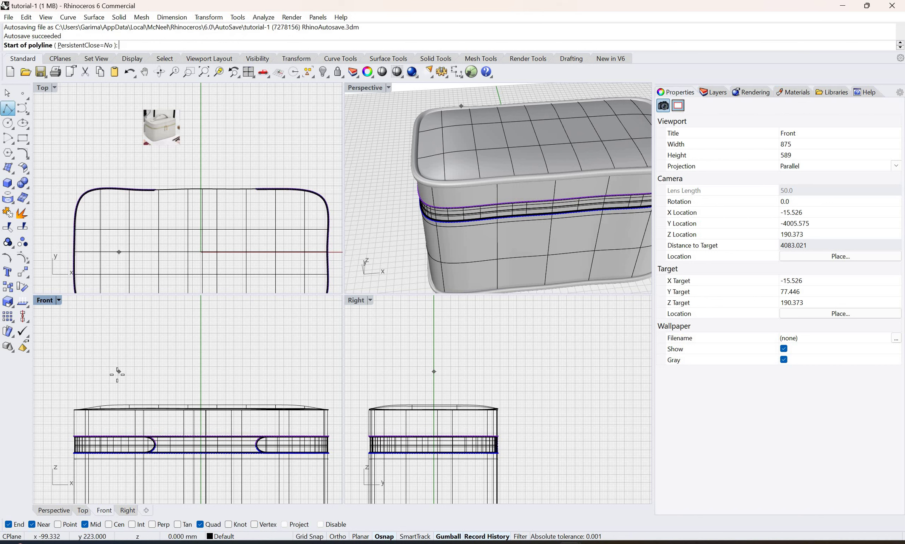
{"action": "left_click", "coordinate": [117, 374]}
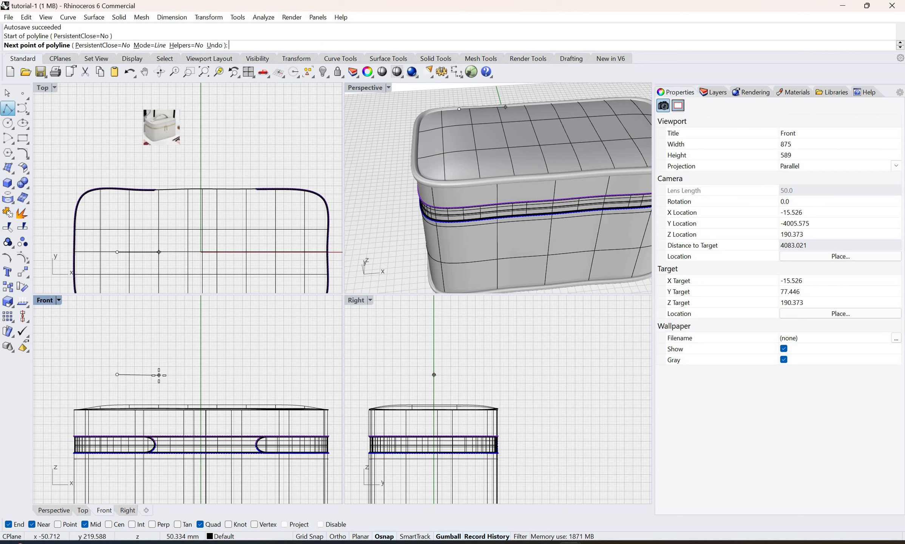
{"action": "left_click", "coordinate": [159, 375]}
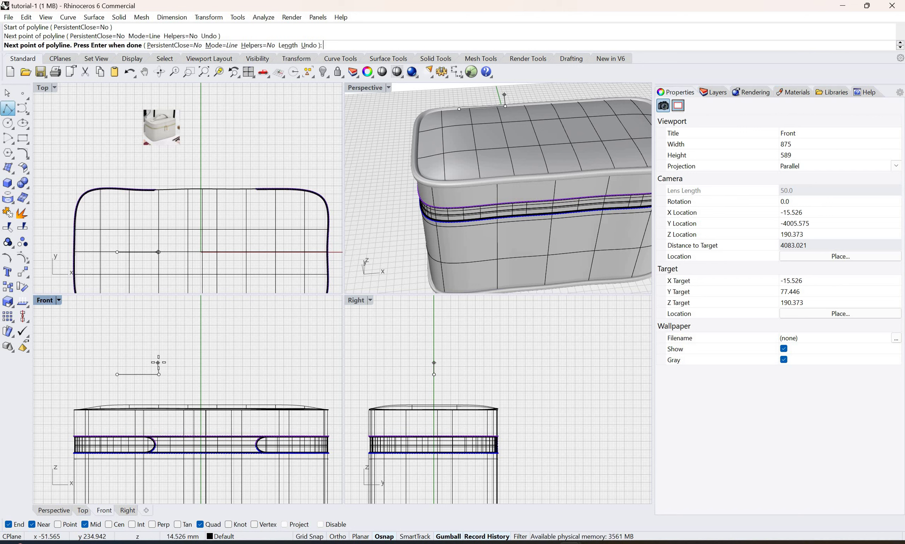
{"action": "left_click", "coordinate": [159, 362]}
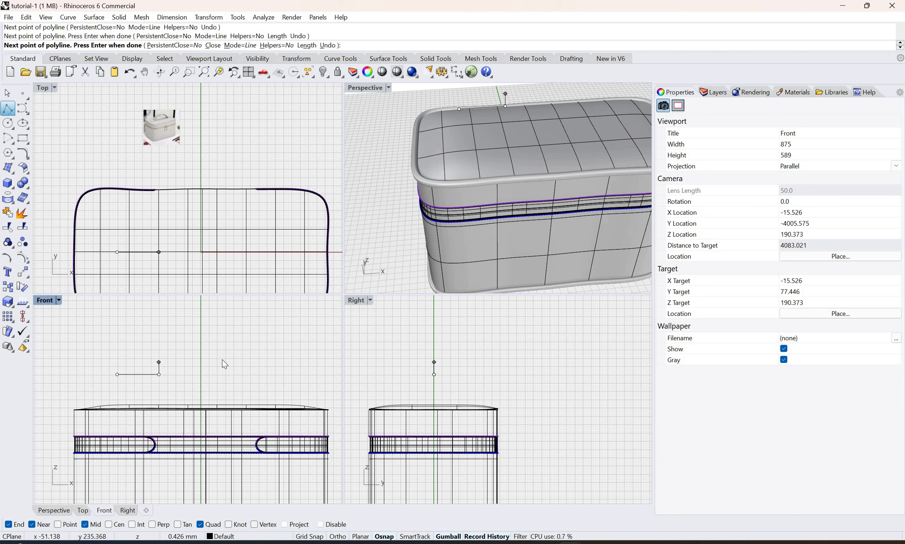
{"action": "key", "text": "Return"}
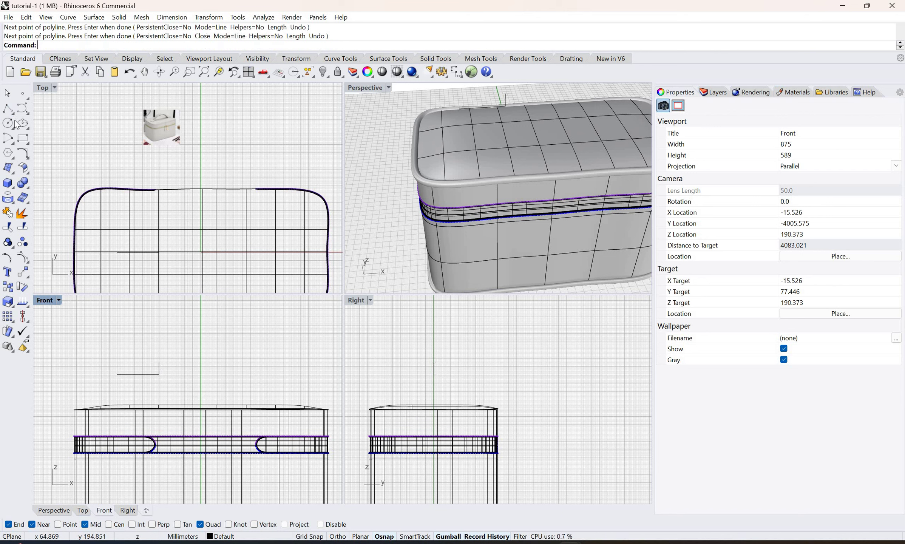
{"action": "key", "text": "Escape"}
Mirror a copy of the L-shaped polyline across the case's vertical centre line in the Front view.
{"action": "left_click", "coordinate": [143, 374]}
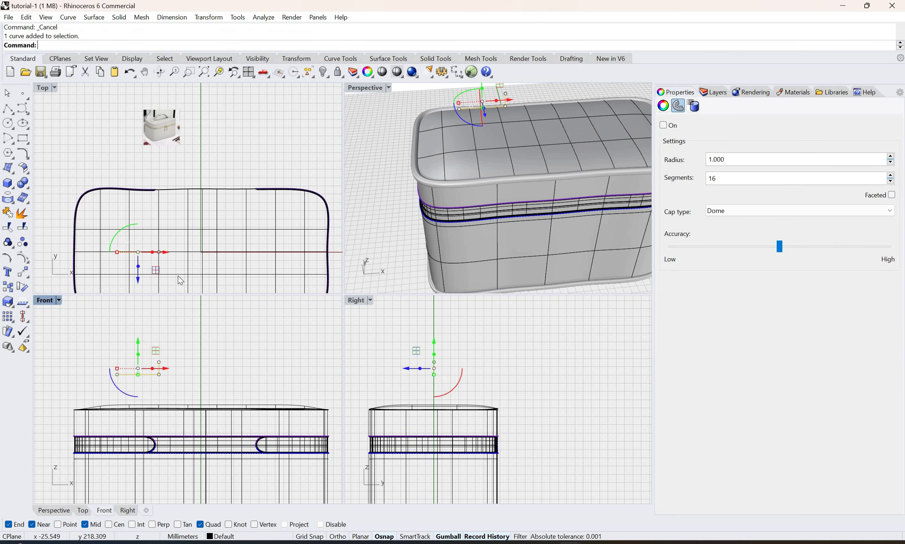
{"action": "type", "text": "Mirror"}
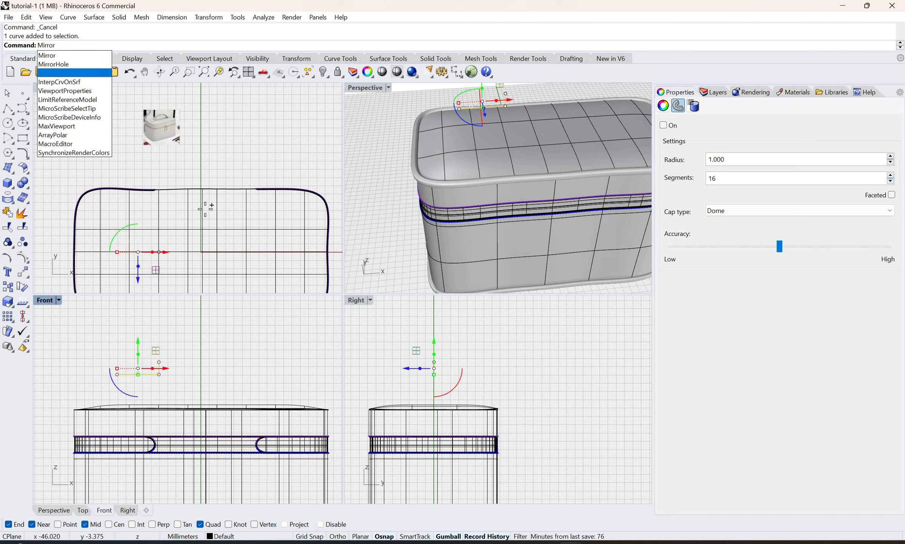
{"action": "key", "text": "Return"}
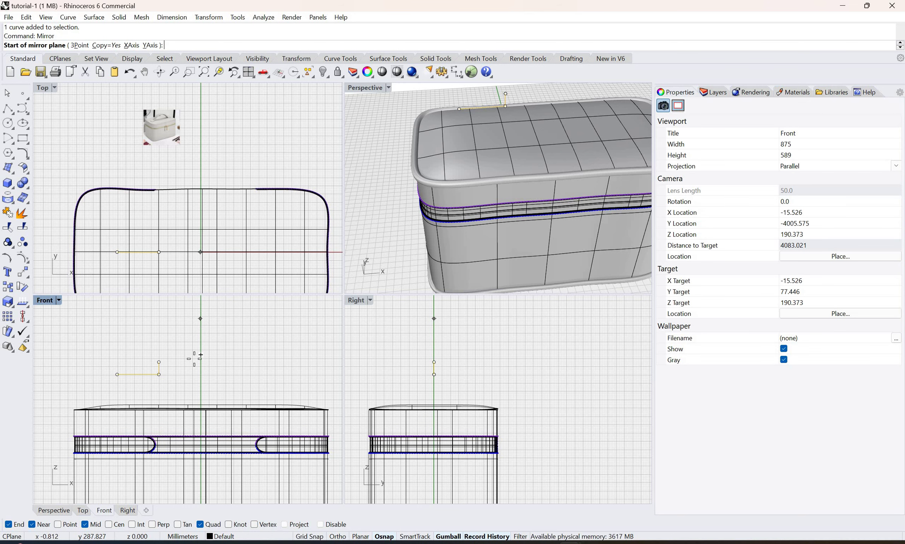
{"action": "left_click", "coordinate": [201, 402]}
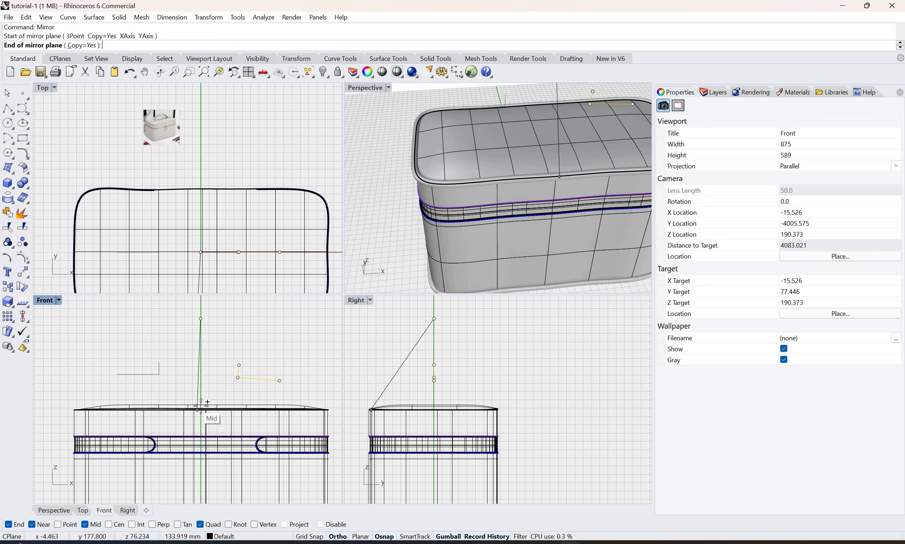
{"action": "left_click", "coordinate": [253, 400]}
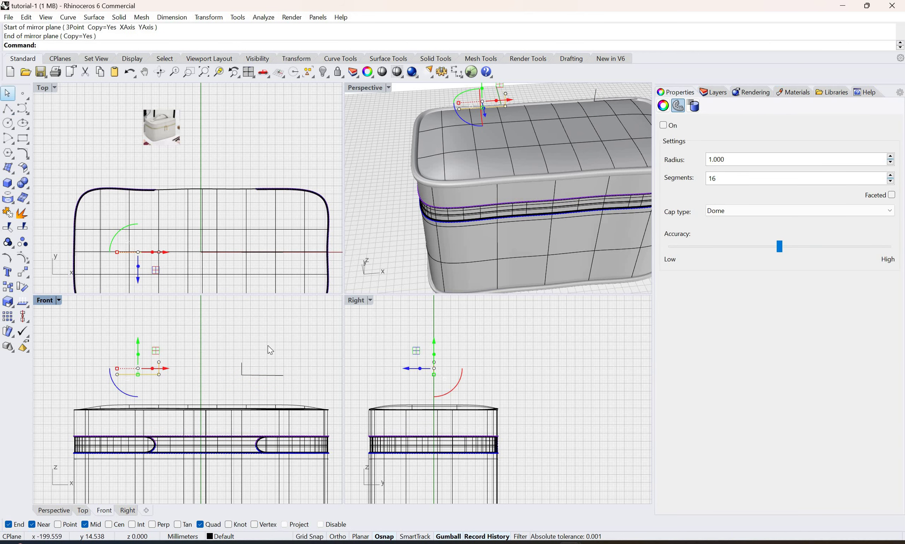
{"action": "key", "text": "Escape"}
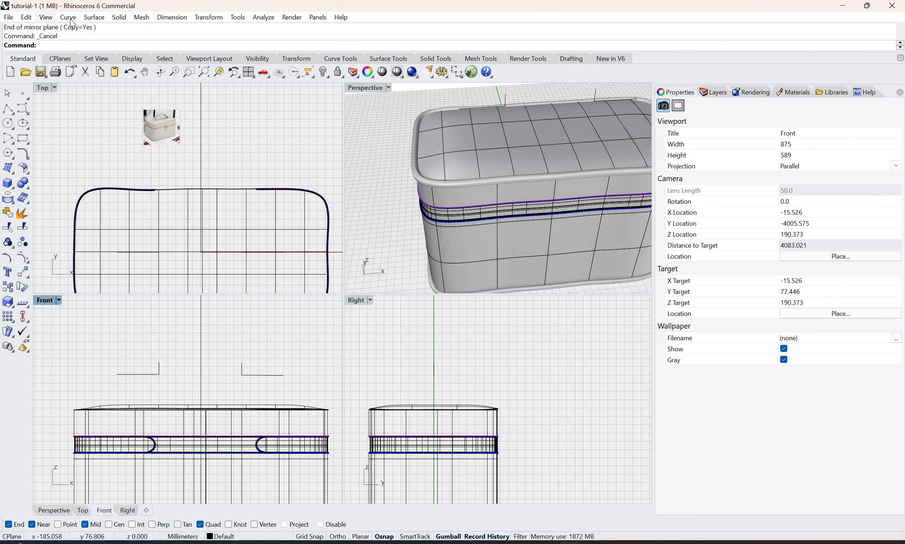
Connect the upper ends of the two L-shaped polylines with an Arc Blend to form the handle's arch.
{"action": "key", "text": "alt+c"}
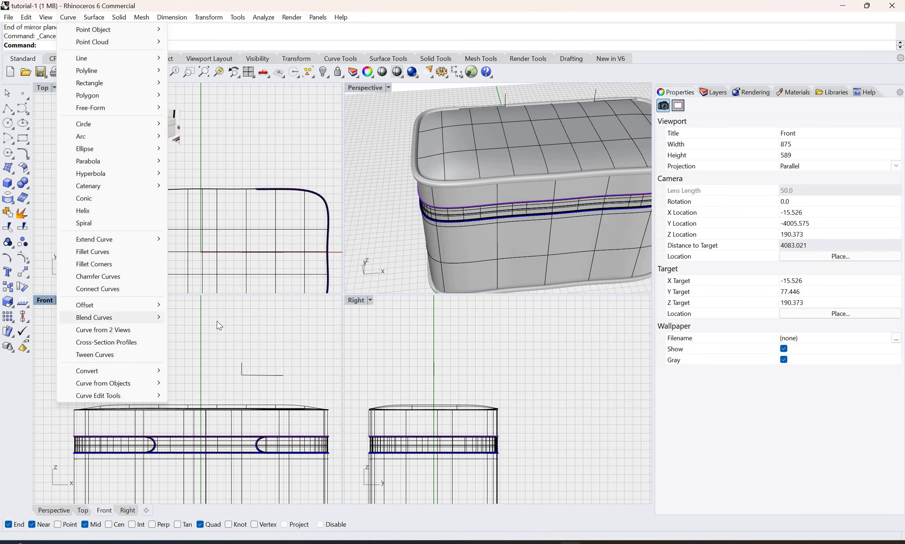
{"action": "mouse_move", "coordinate": [111, 317]}
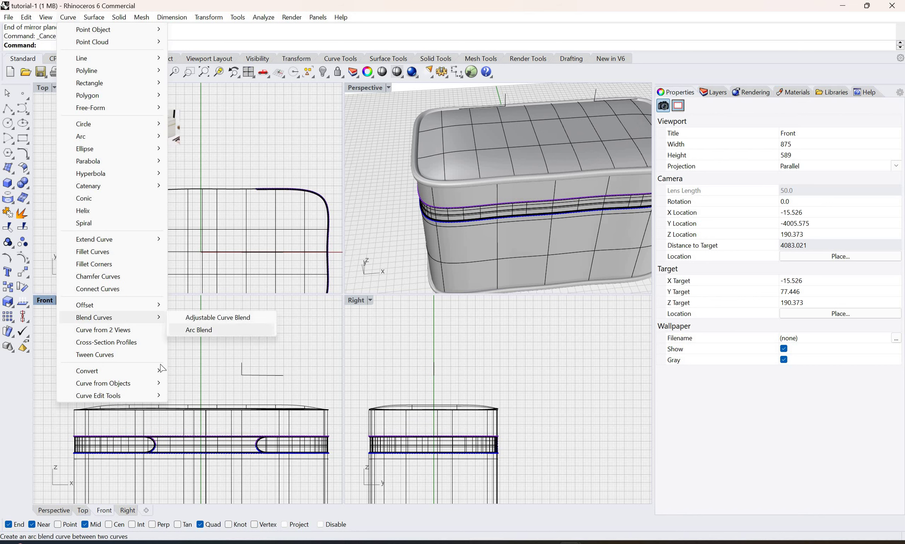
{"action": "key", "text": "Return"}
{"action": "left_click", "coordinate": [252, 372]}
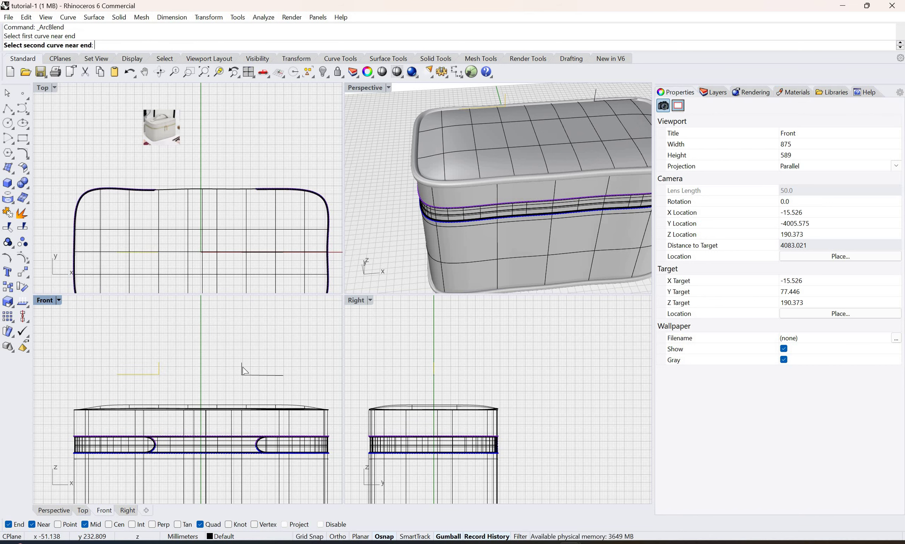
{"action": "left_click", "coordinate": [243, 370]}
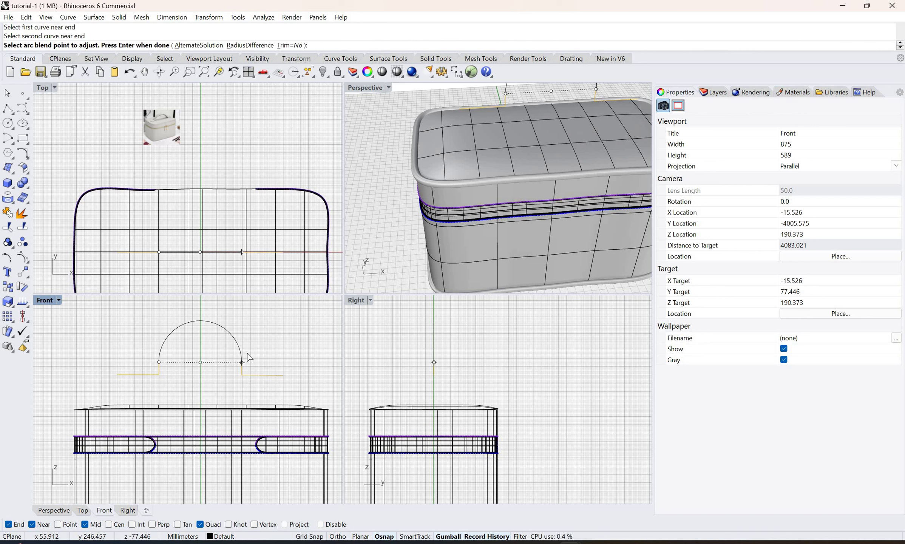
{"action": "key", "text": "Return"}
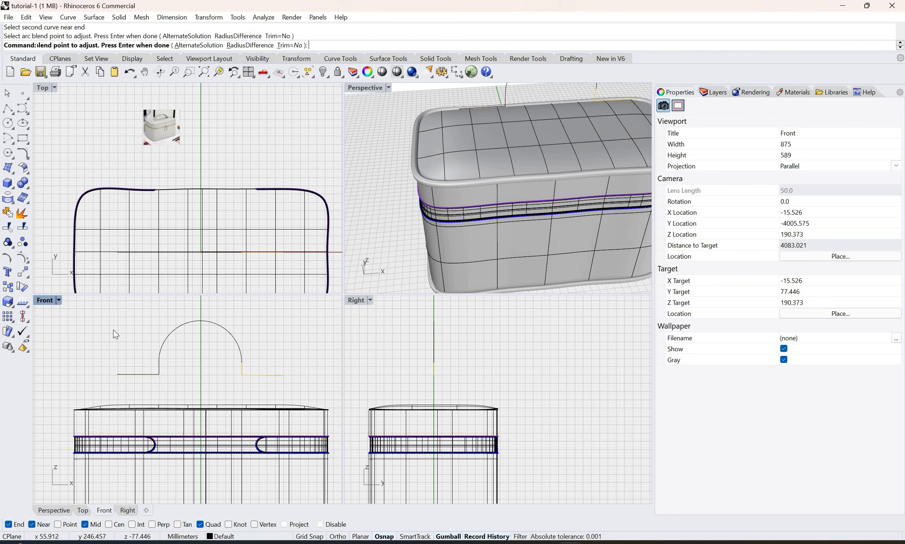
Join the three handle curves and fillet the two corners at the foot of the arch with radius 10.
{"action": "left_click_drag", "start_coordinate": [106, 318], "coordinate": [296, 395]}
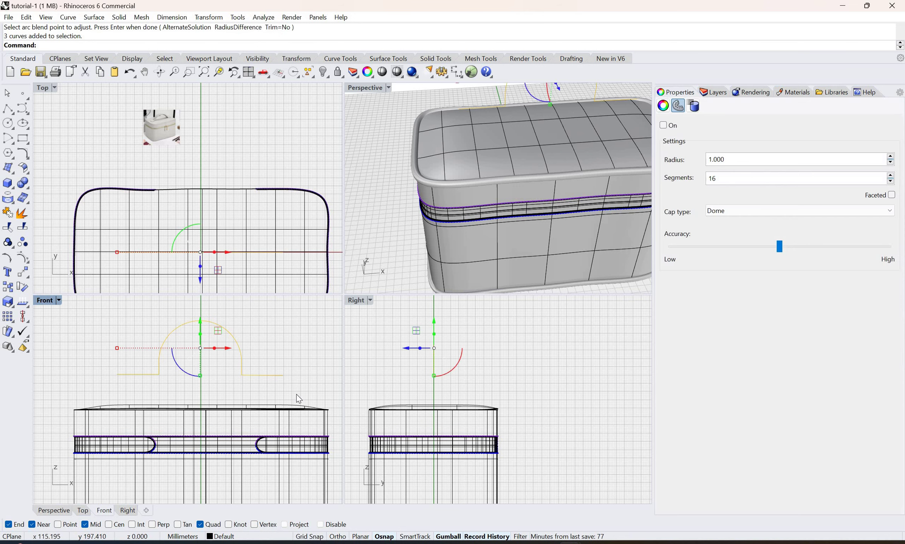
{"action": "key", "text": "ctrl+j"}
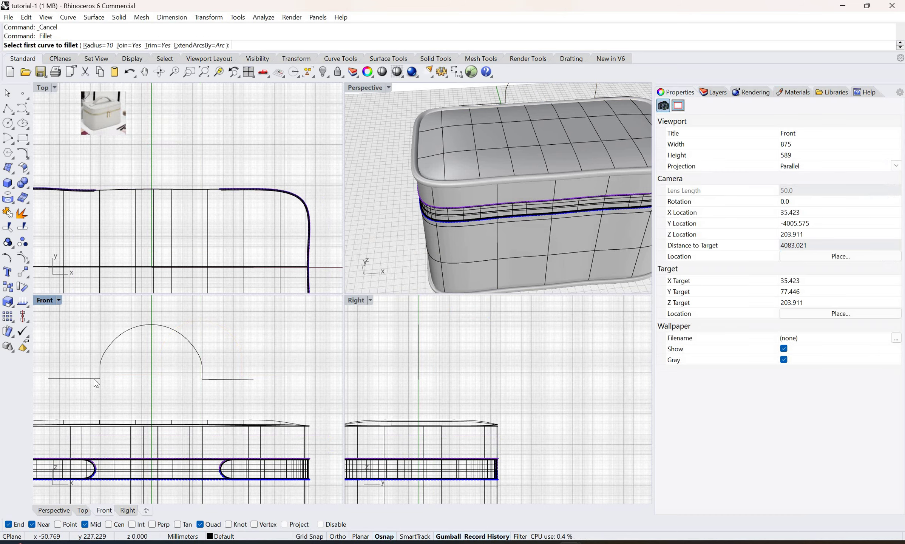
{"action": "left_click", "coordinate": [195, 375]}
{"action": "left_click", "coordinate": [203, 372]}
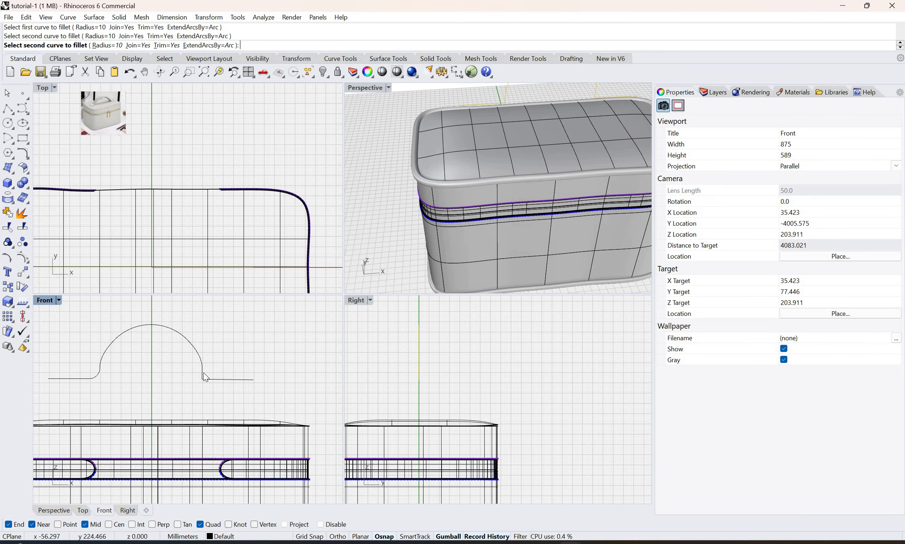
{"action": "left_click", "coordinate": [210, 380]}
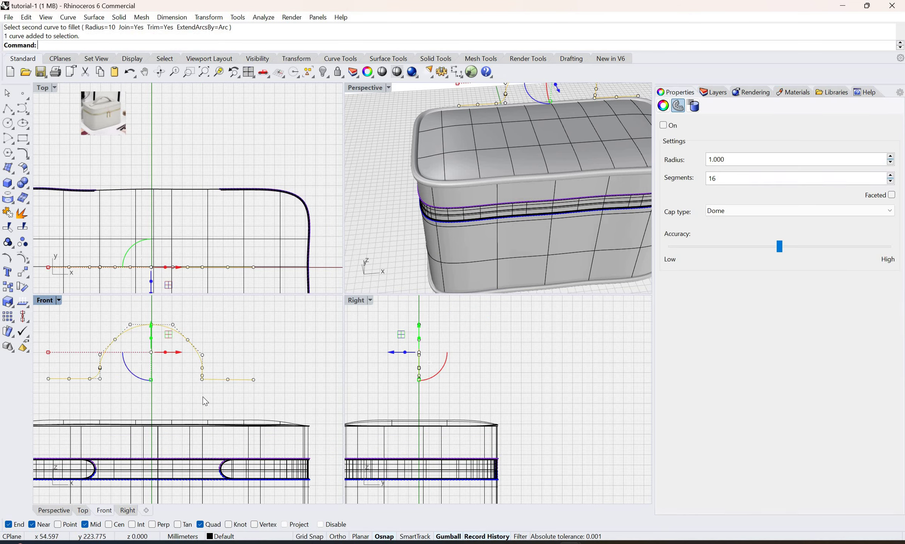
{"action": "left_click", "coordinate": [201, 394]}
{"action": "right_click", "coordinate": [206, 379]}
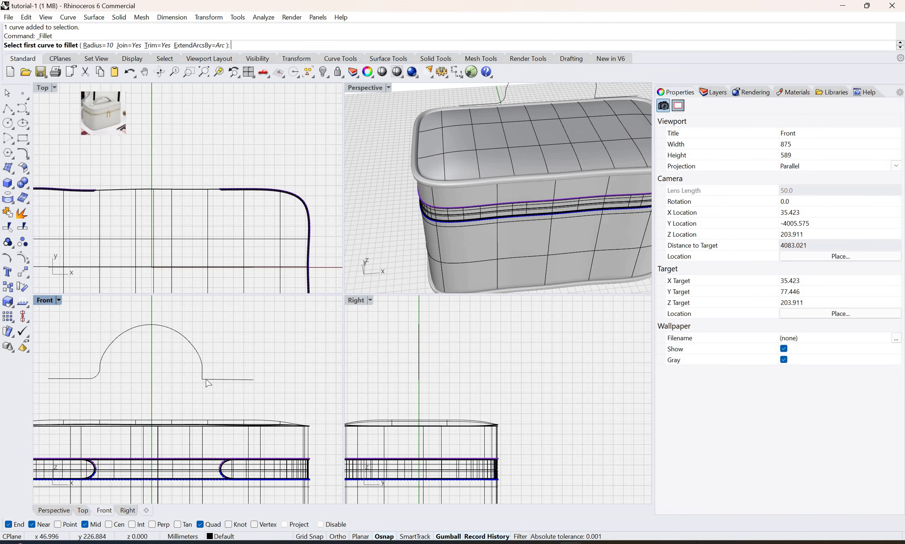
{"action": "left_click", "coordinate": [208, 379]}
{"action": "left_click", "coordinate": [202, 373]}
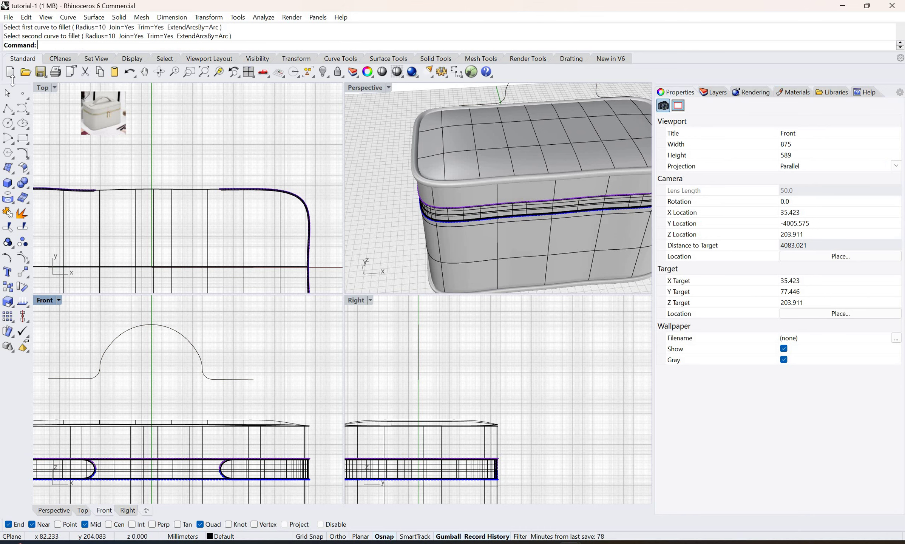
{"action": "left_click", "coordinate": [7, 95]}
Extrude the handle curve straight to both sides, about 19 mm each way, to form the strap surface.
{"action": "scroll", "coordinate": [227, 373], "scroll_direction": "down", "scroll_amount": 8}
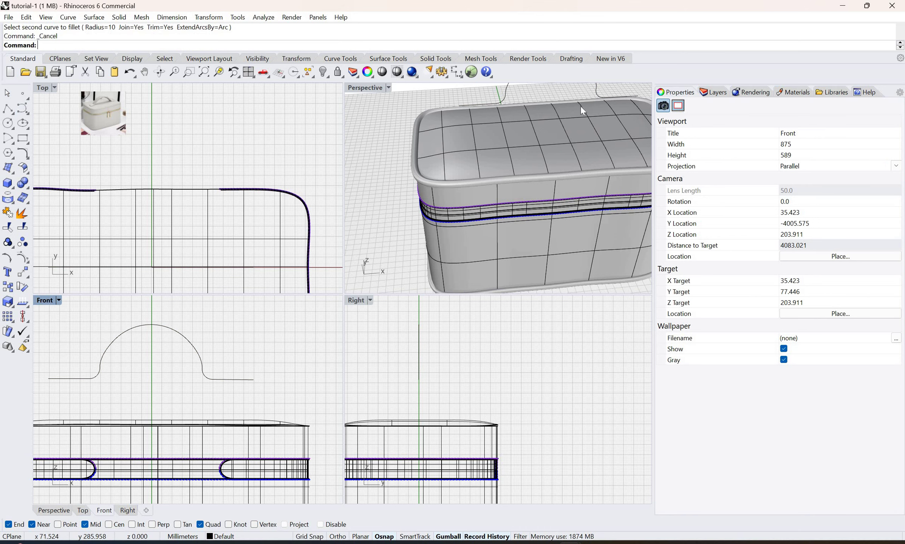
{"action": "scroll", "coordinate": [546, 132], "scroll_direction": "down", "scroll_amount": 5}
{"action": "right_click_drag", "start_coordinate": [492, 140], "coordinate": [569, 159]}
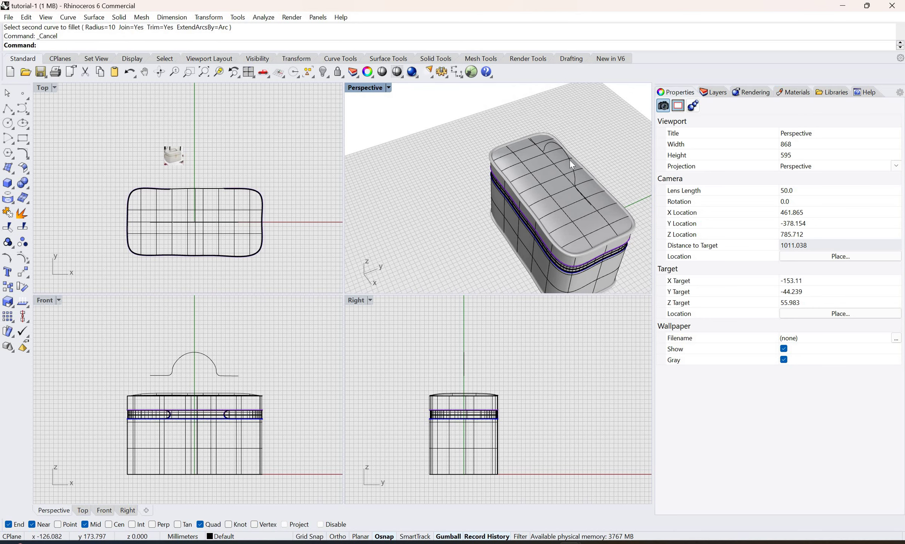
{"action": "left_click", "coordinate": [570, 160]}
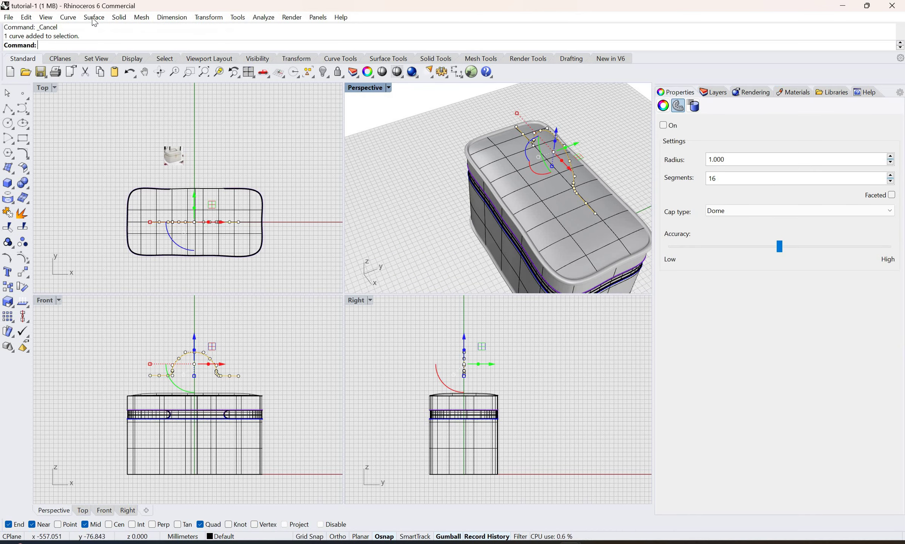
{"action": "left_click", "coordinate": [94, 17]}
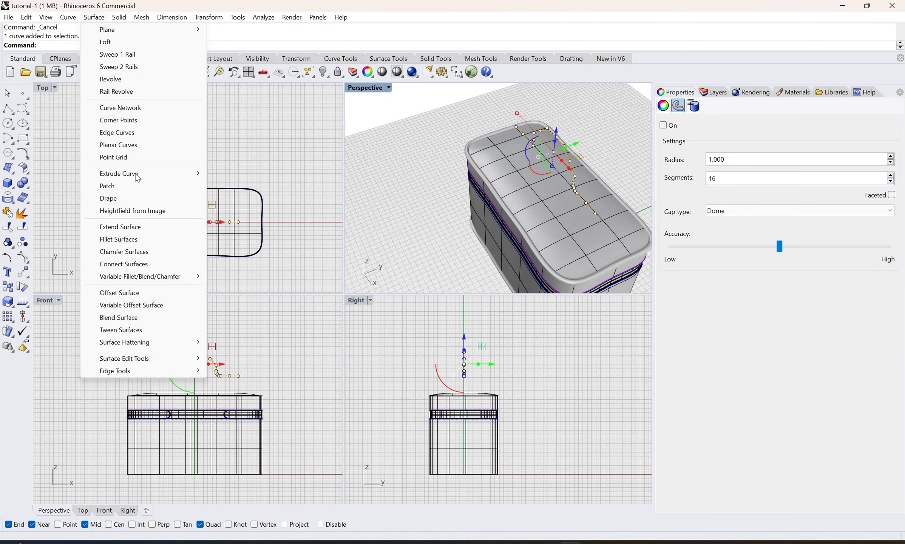
{"action": "mouse_move", "coordinate": [138, 176]}
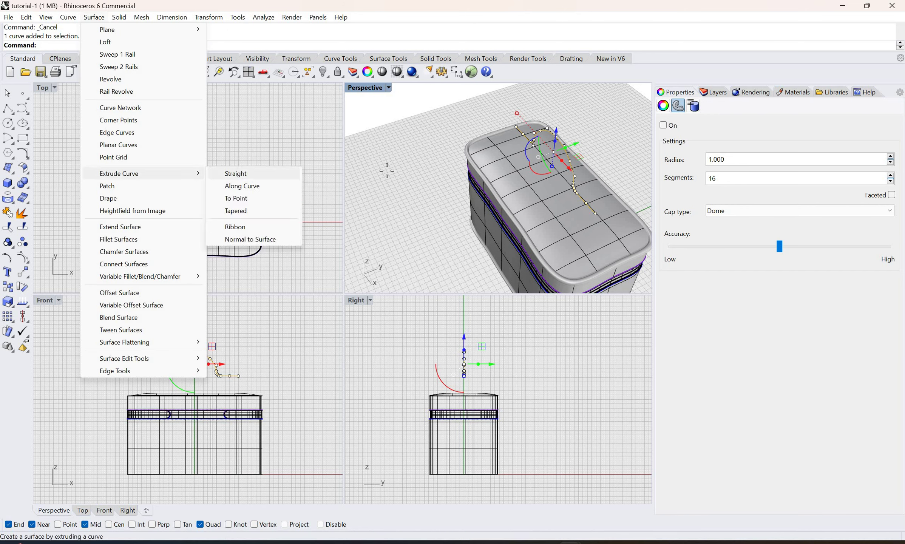
{"action": "left_click", "coordinate": [236, 173]}
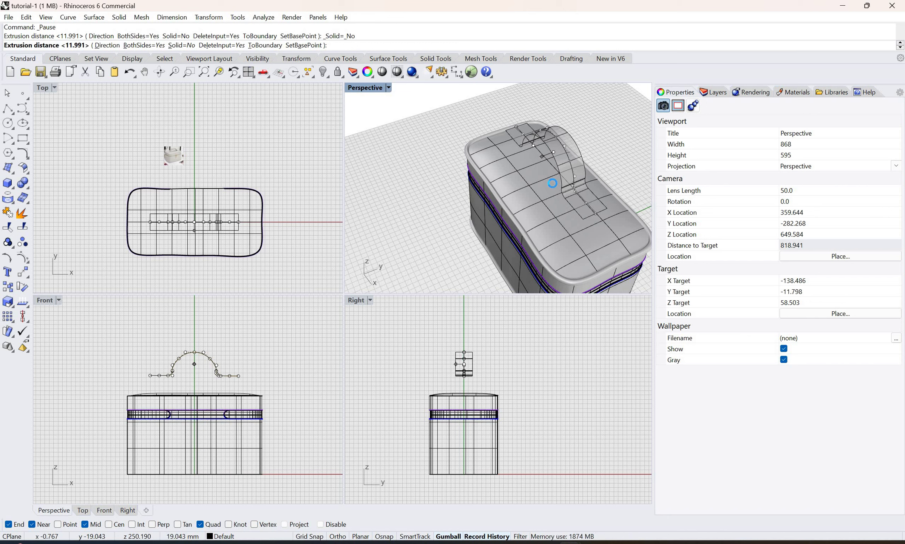
{"action": "left_click", "coordinate": [553, 185]}
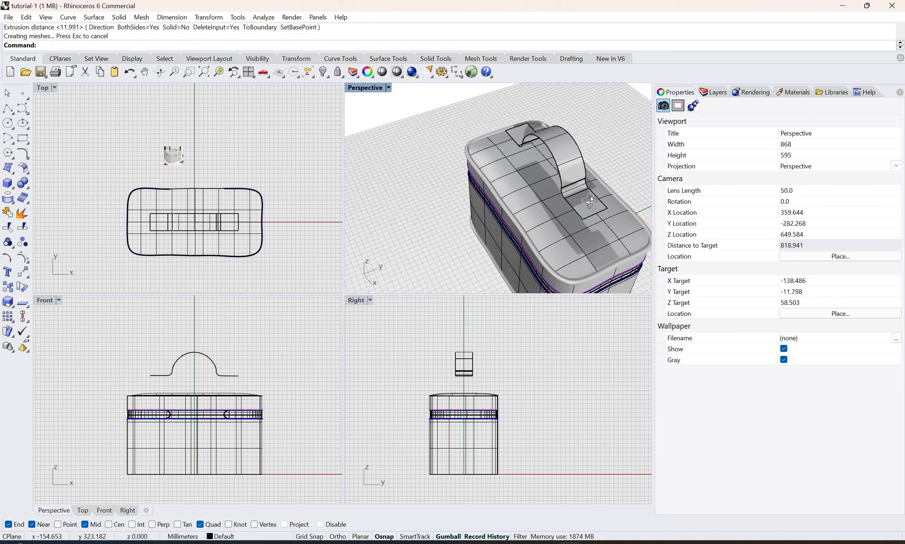
Thicken the strap surface into a solid with OffsetSrf at a distance of 2 mm.
{"action": "right_click_drag", "start_coordinate": [625, 193], "coordinate": [530, 109]}
{"action": "scroll", "coordinate": [527, 117], "scroll_direction": "up", "scroll_amount": 5}
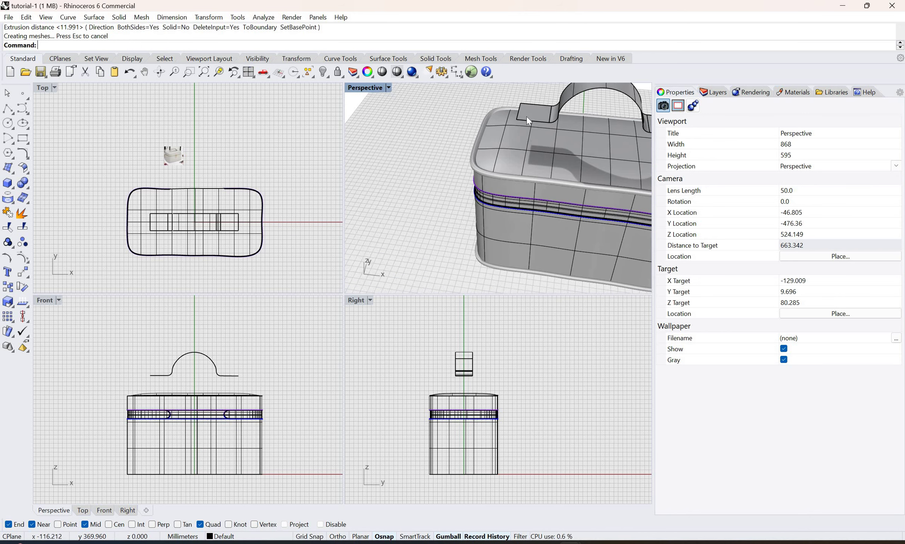
{"action": "left_click", "coordinate": [527, 115]}
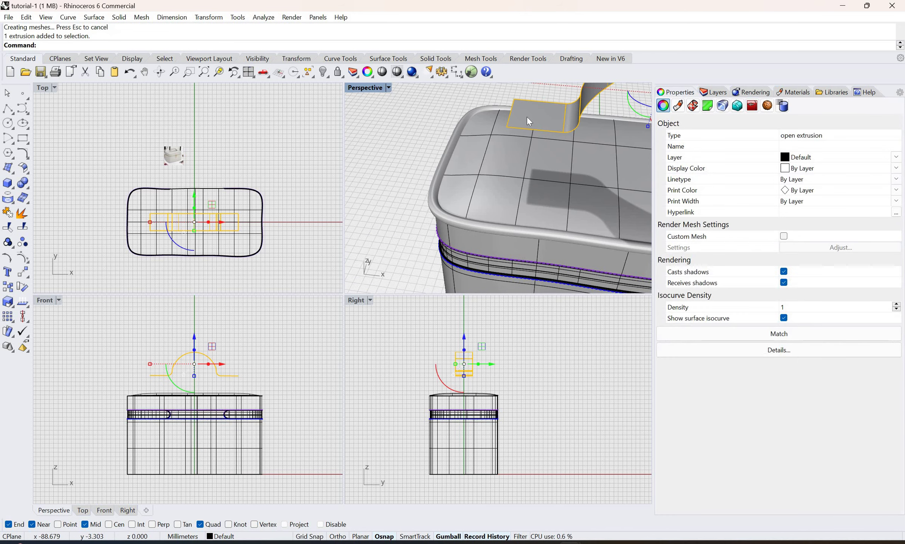
{"action": "scroll", "coordinate": [527, 116], "scroll_direction": "down", "scroll_amount": 3}
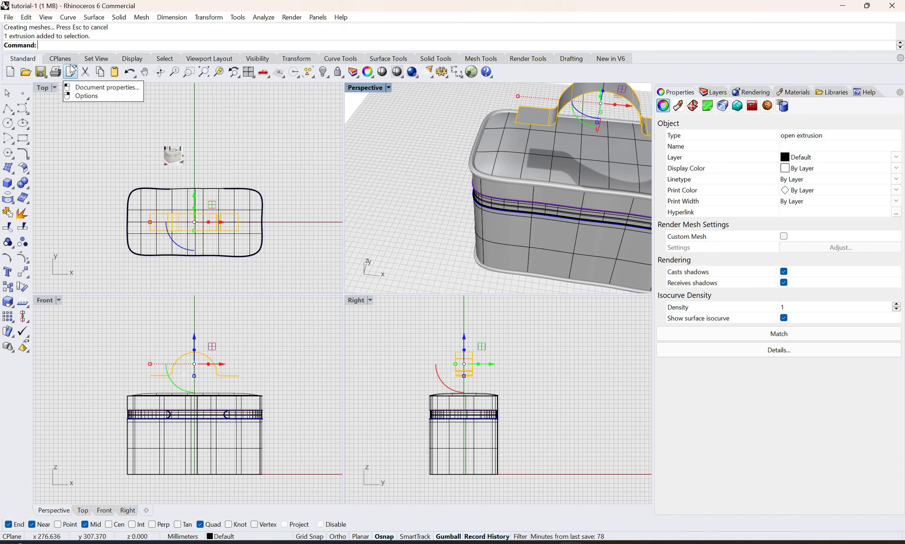
{"action": "type", "text": "ff"}
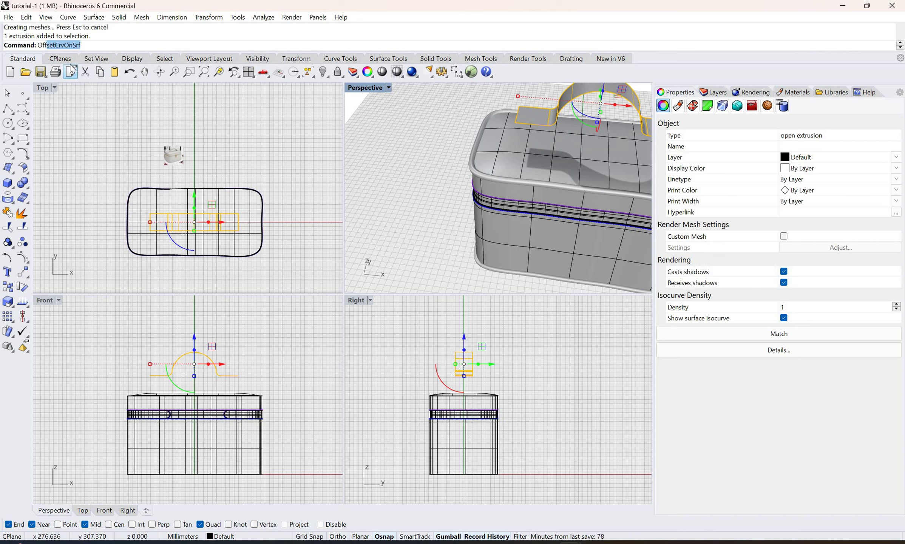
{"action": "type", "text": "setsrf"}
{"action": "key", "text": "Return"}
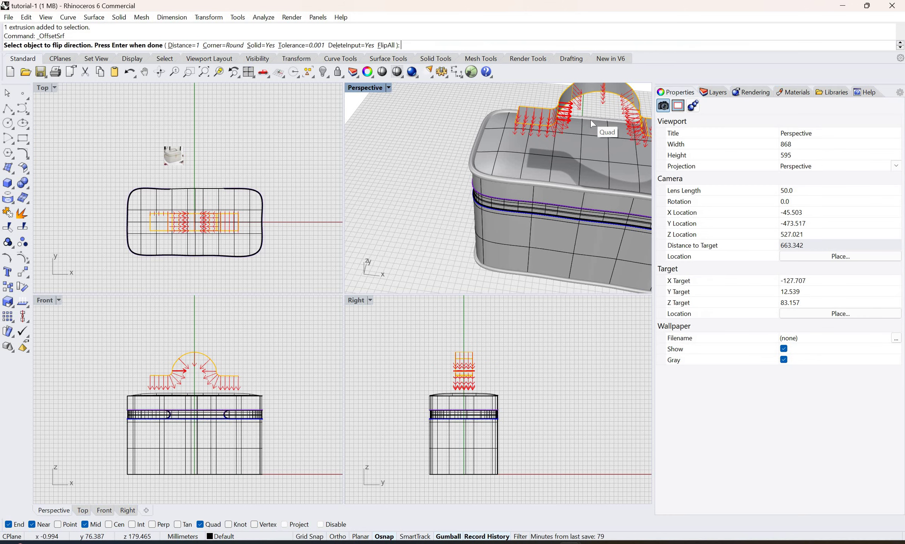
{"action": "left_click", "coordinate": [184, 45]}
{"action": "type", "text": "2"}
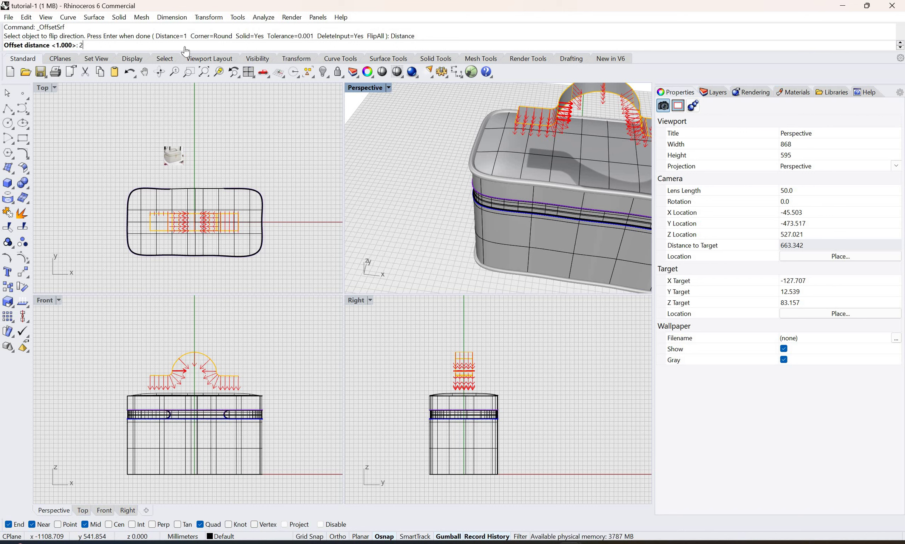
{"action": "key", "text": "Return"}
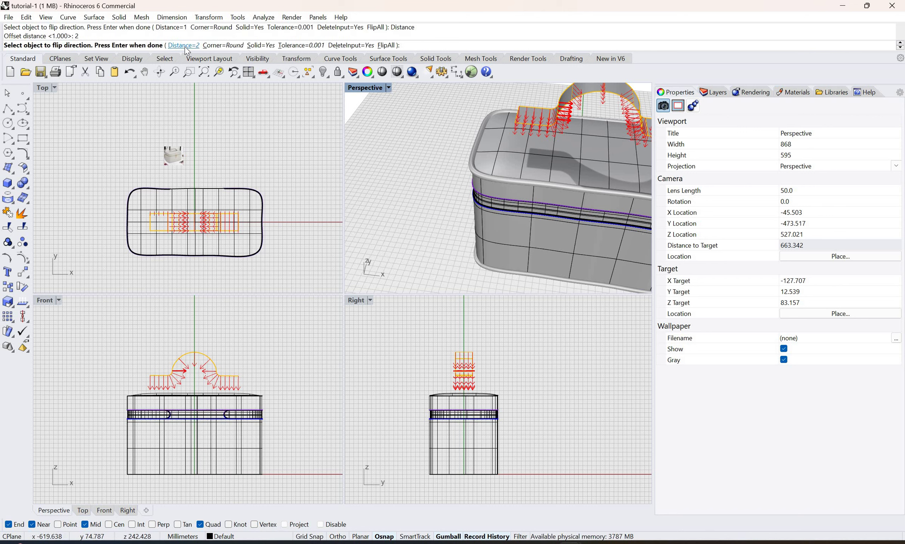
{"action": "key", "text": "Return"}
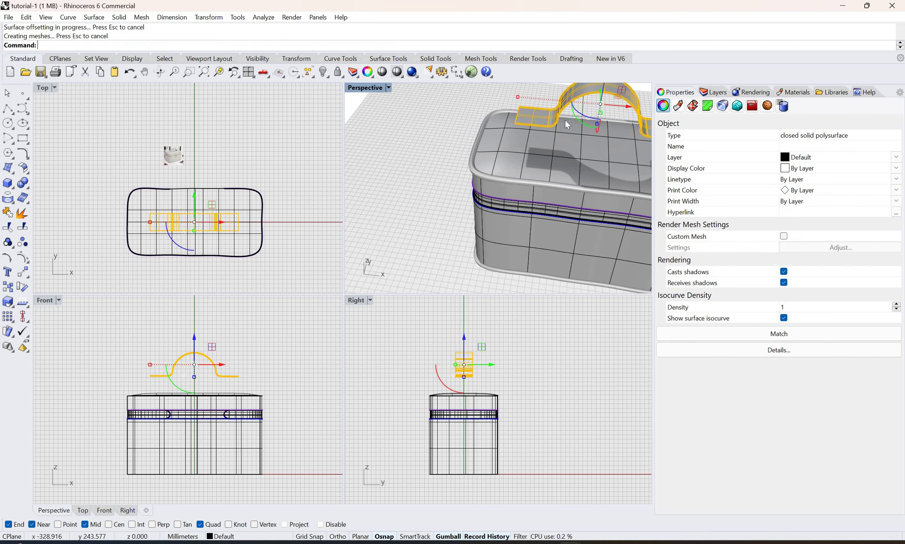
{"action": "key", "text": "Escape"}
Begin a FilletEdge with radius 6 and select the two short vertical corner edges of the handle's foot on the negative X side.
{"action": "scroll", "coordinate": [602, 135], "scroll_direction": "up", "scroll_amount": 3}
{"action": "scroll", "coordinate": [605, 142], "scroll_direction": "down", "scroll_amount": 3}
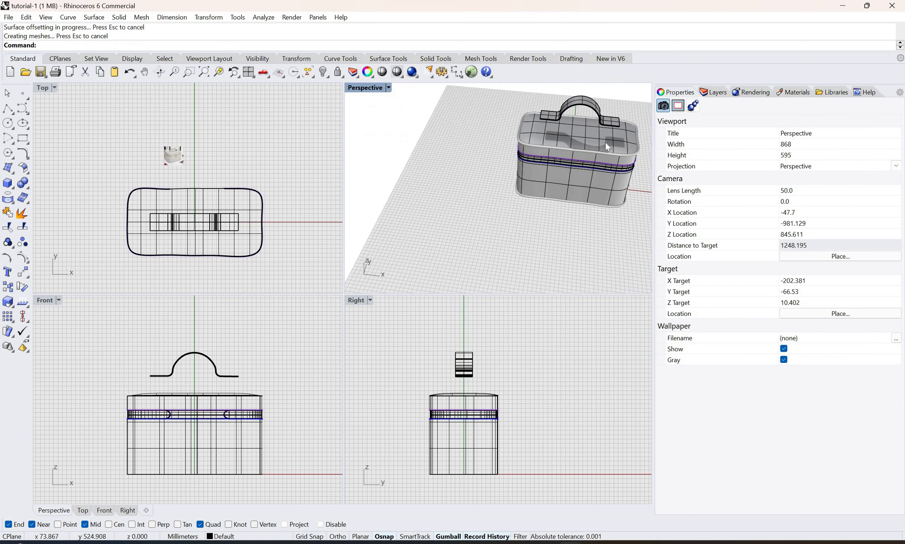
{"action": "scroll", "coordinate": [601, 150], "scroll_direction": "up", "scroll_amount": 5}
{"action": "scroll", "coordinate": [601, 150], "scroll_direction": "down", "scroll_amount": 2}
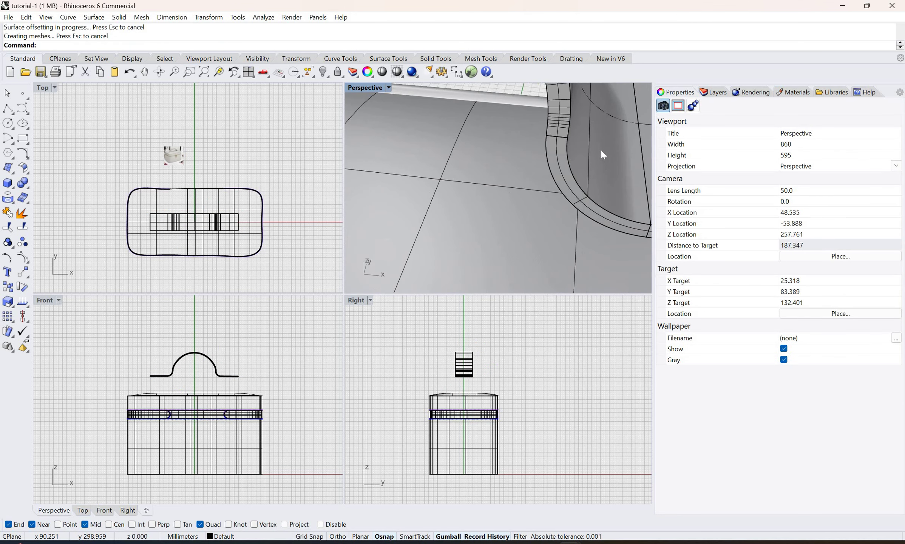
{"action": "scroll", "coordinate": [504, 150], "scroll_direction": "down", "scroll_amount": 2}
{"action": "scroll", "coordinate": [507, 148], "scroll_direction": "down", "scroll_amount": 2}
{"action": "scroll", "coordinate": [512, 139], "scroll_direction": "up", "scroll_amount": 8}
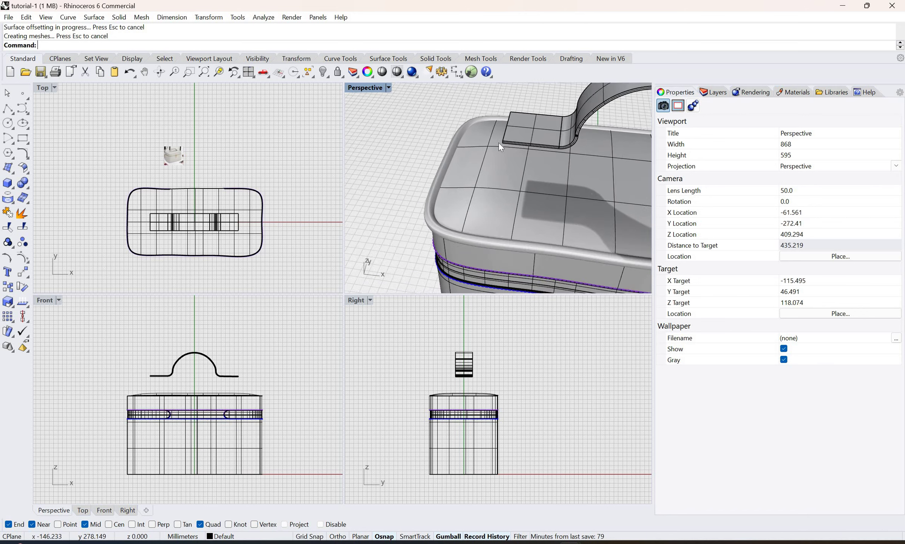
{"action": "scroll", "coordinate": [498, 144], "scroll_direction": "down", "scroll_amount": 4}
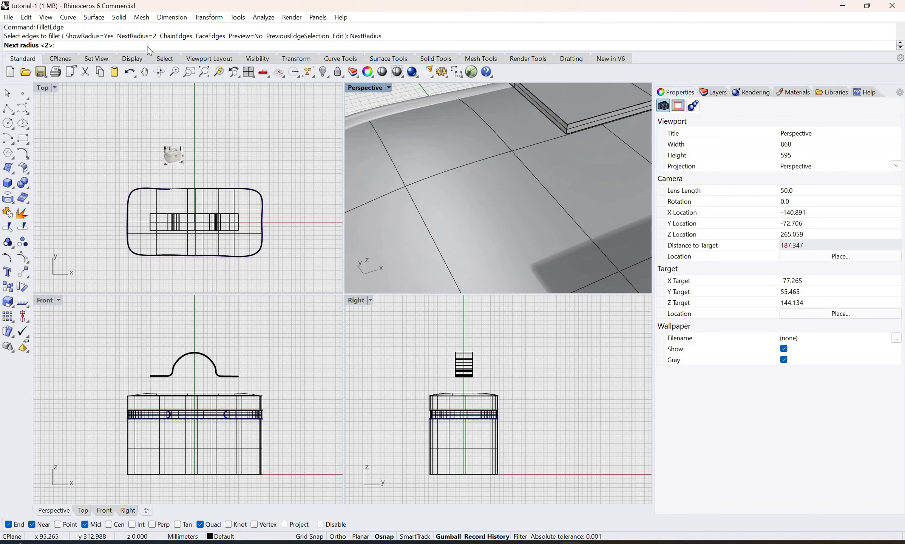
{"action": "type", "text": "6"}
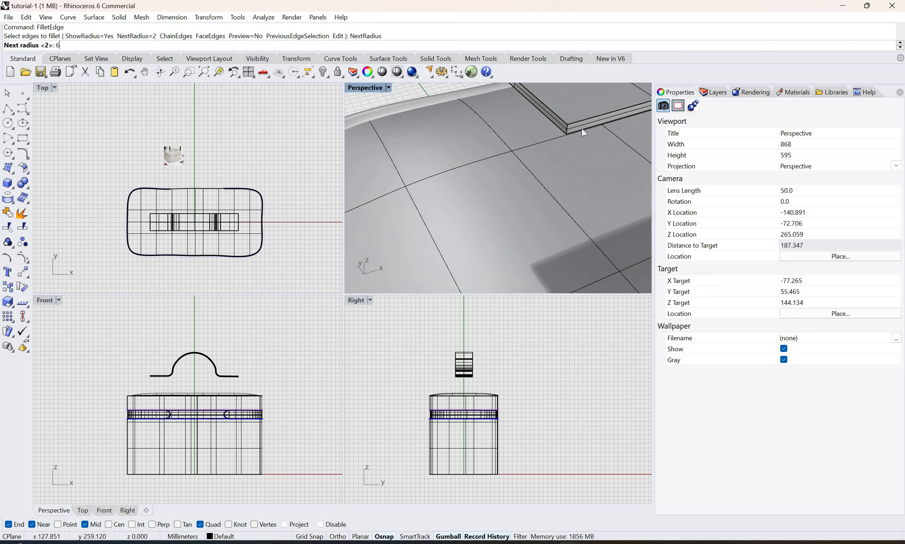
{"action": "key", "text": "Return"}
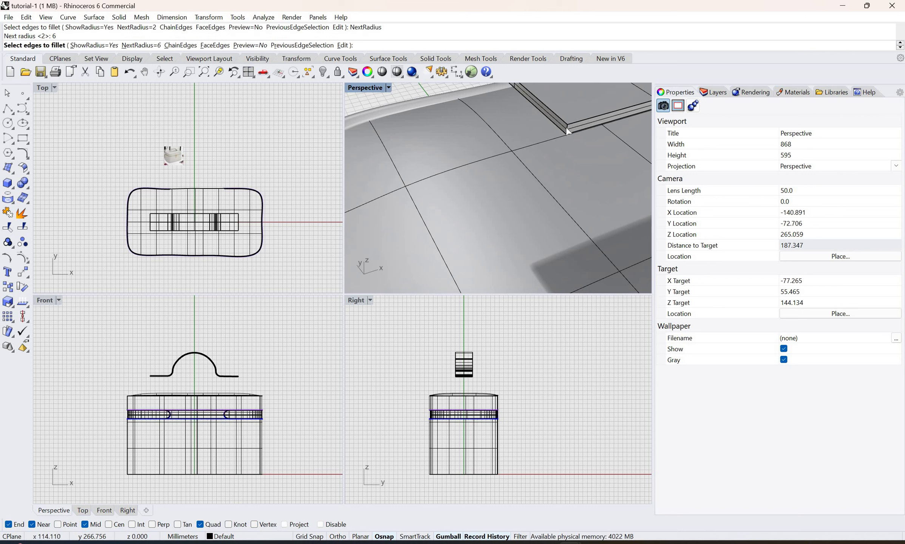
{"action": "left_click", "coordinate": [583, 159]}
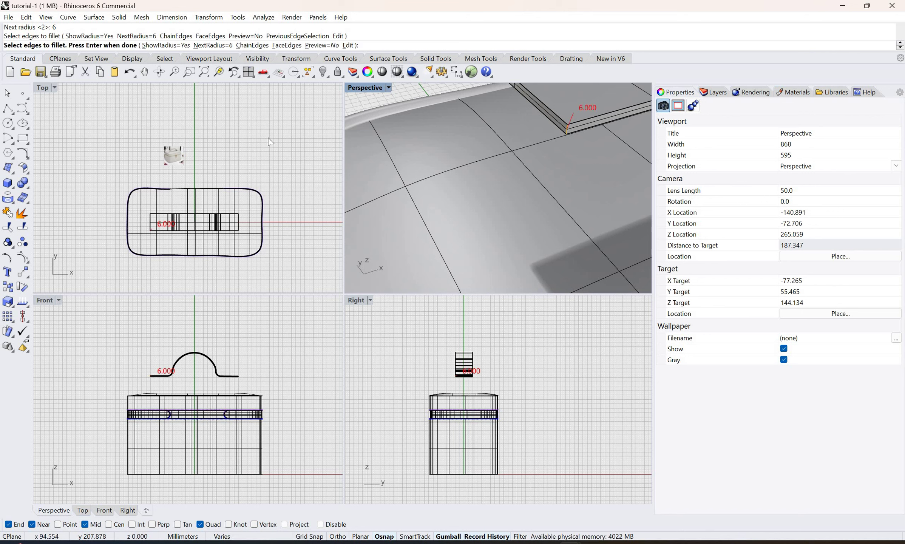
{"action": "right_click_drag", "start_coordinate": [583, 159], "coordinate": [532, 183]}
{"action": "scroll", "coordinate": [552, 162], "scroll_direction": "down", "scroll_amount": 5}
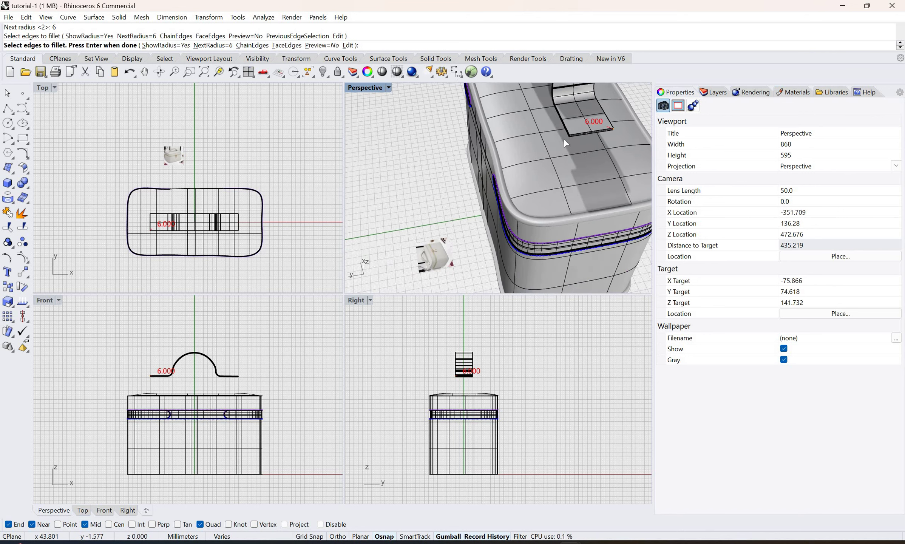
{"action": "scroll", "coordinate": [559, 142], "scroll_direction": "up", "scroll_amount": 3}
{"action": "scroll", "coordinate": [547, 158], "scroll_direction": "up", "scroll_amount": 5}
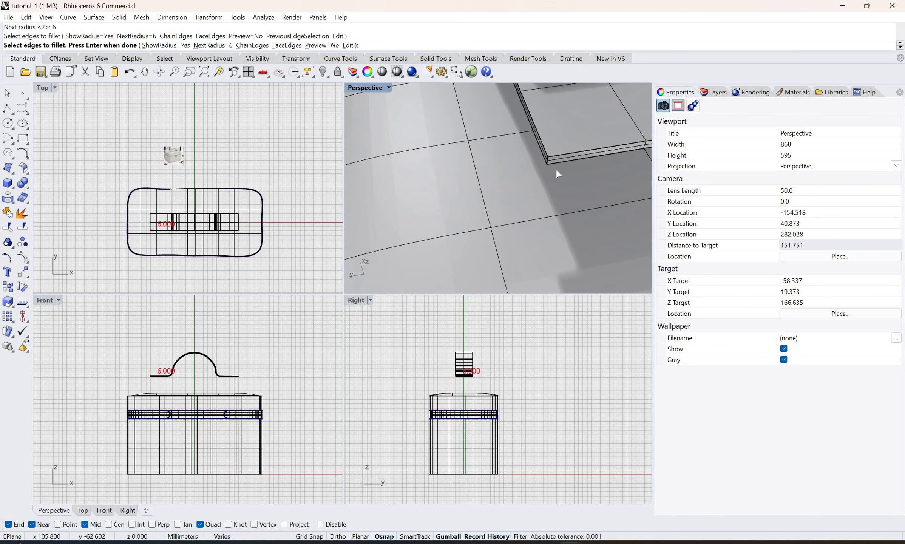
{"action": "left_click", "coordinate": [557, 172]}
{"action": "scroll", "coordinate": [554, 171], "scroll_direction": "down", "scroll_amount": 10}
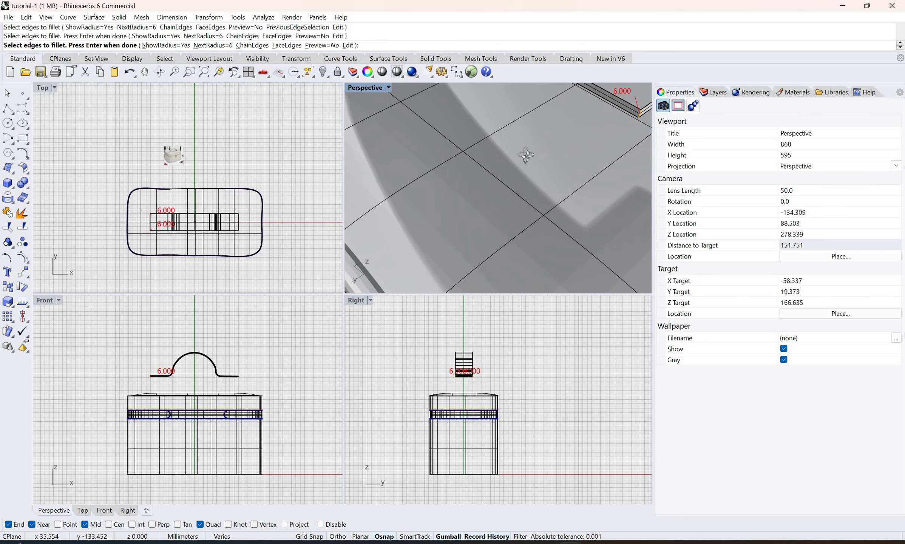
Add the two short vertical corner edges of the opposite handle foot and complete the radius 6 fillet.
{"action": "scroll", "coordinate": [440, 133], "scroll_direction": "up", "scroll_amount": 2}
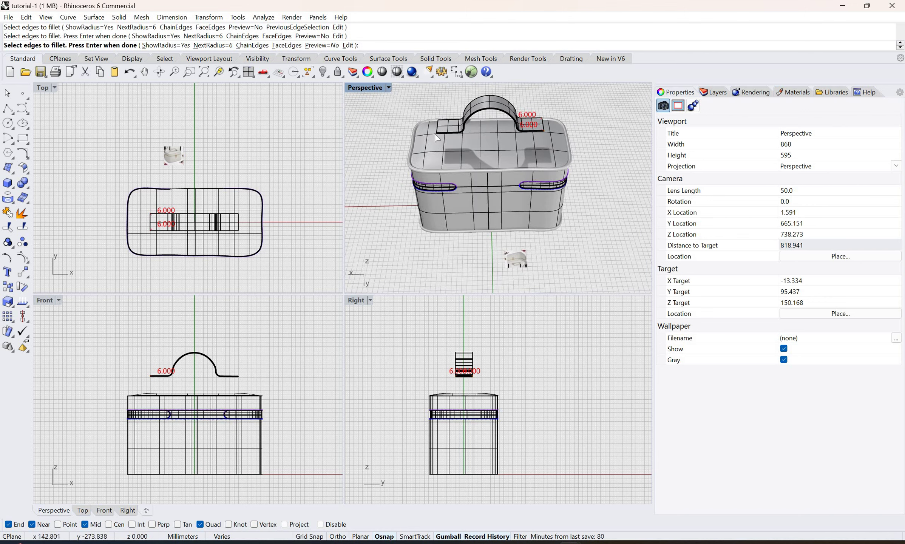
{"action": "scroll", "coordinate": [443, 153], "scroll_direction": "up", "scroll_amount": 8}
{"action": "scroll", "coordinate": [448, 157], "scroll_direction": "up", "scroll_amount": 4}
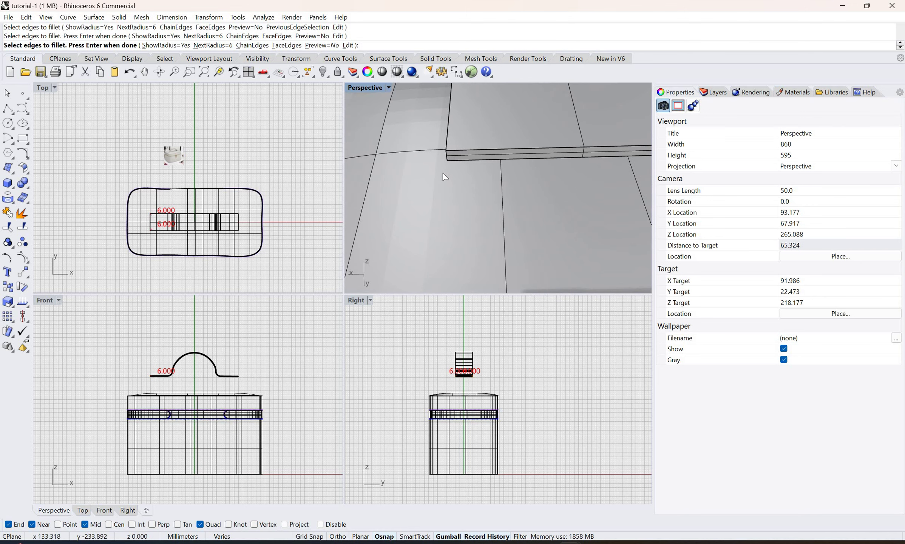
{"action": "left_click", "coordinate": [539, 158]}
{"action": "right_click_drag", "start_coordinate": [393, 197], "coordinate": [421, 192]}
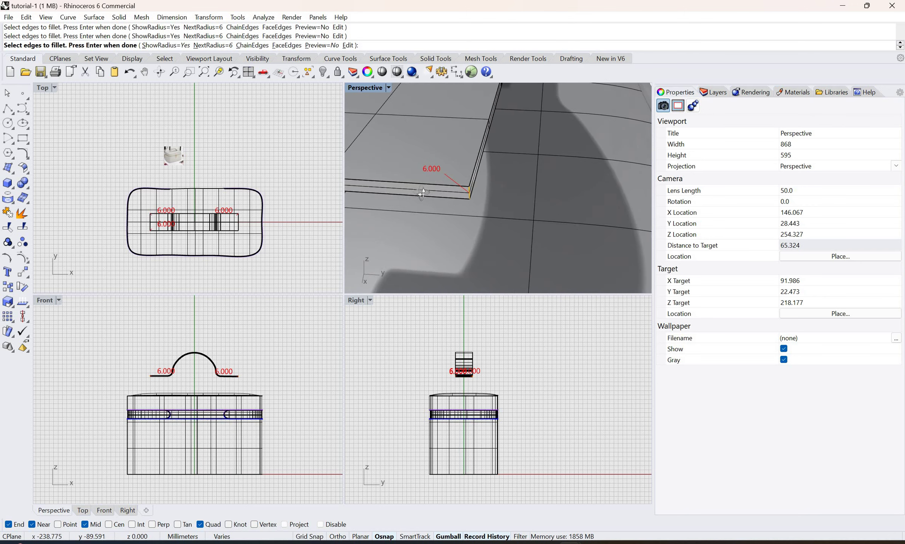
{"action": "scroll", "coordinate": [447, 193], "scroll_direction": "down", "scroll_amount": 16}
{"action": "scroll", "coordinate": [404, 209], "scroll_direction": "up", "scroll_amount": 3}
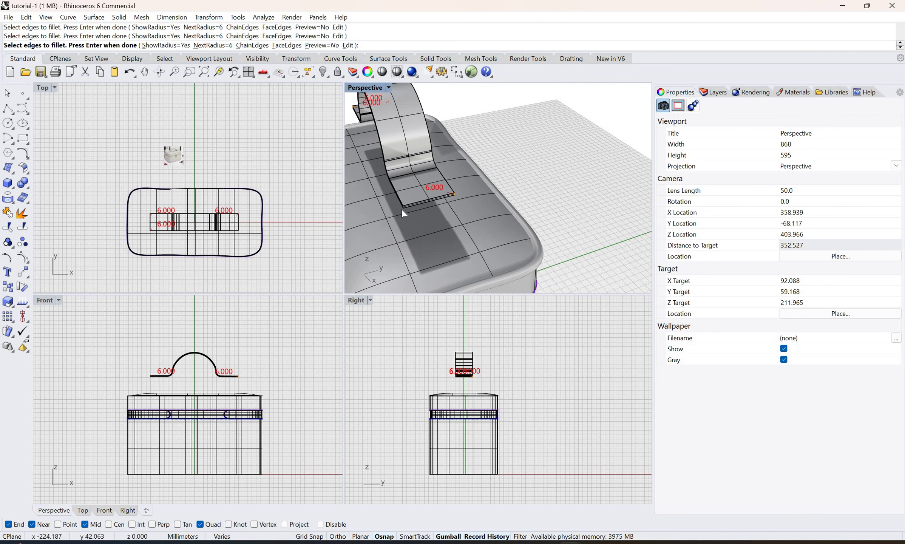
{"action": "scroll", "coordinate": [401, 209], "scroll_direction": "up", "scroll_amount": 3}
{"action": "left_click", "coordinate": [404, 210]}
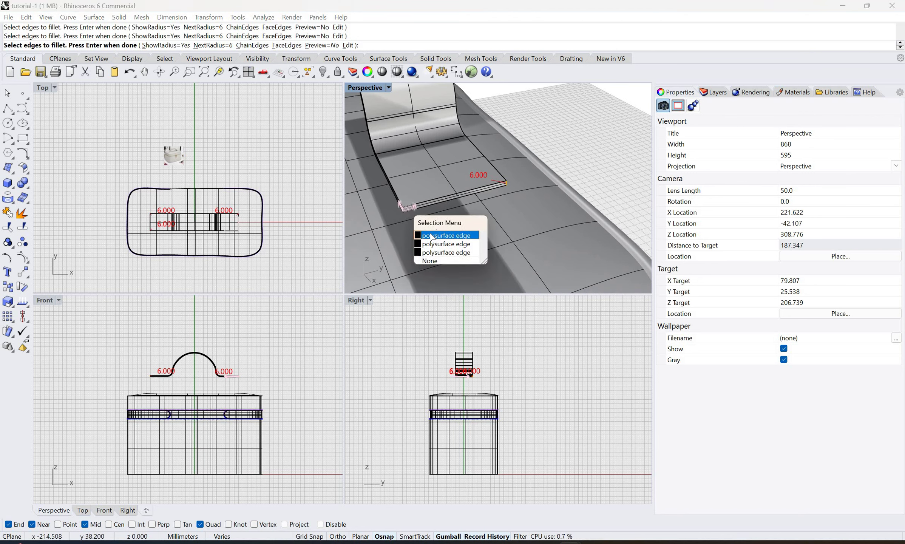
{"action": "left_click", "coordinate": [432, 236]}
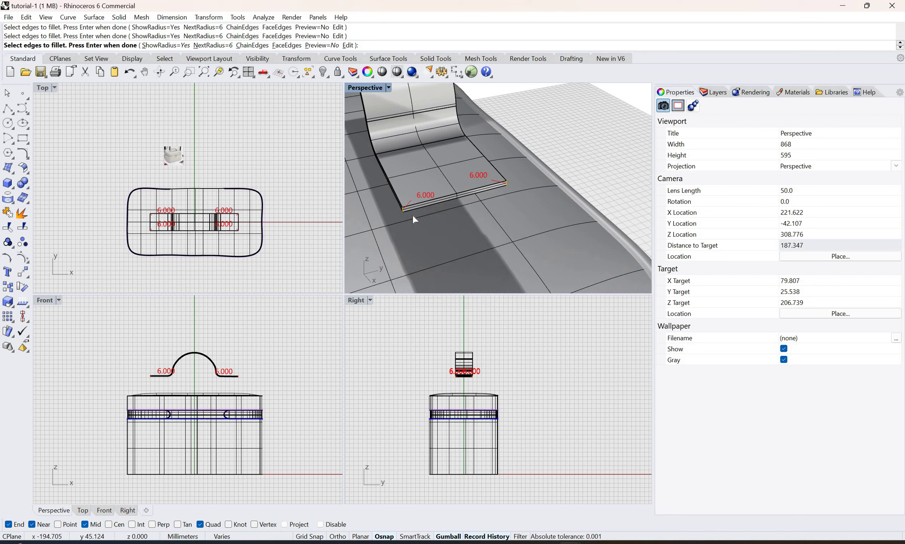
{"action": "key", "text": "Return"}
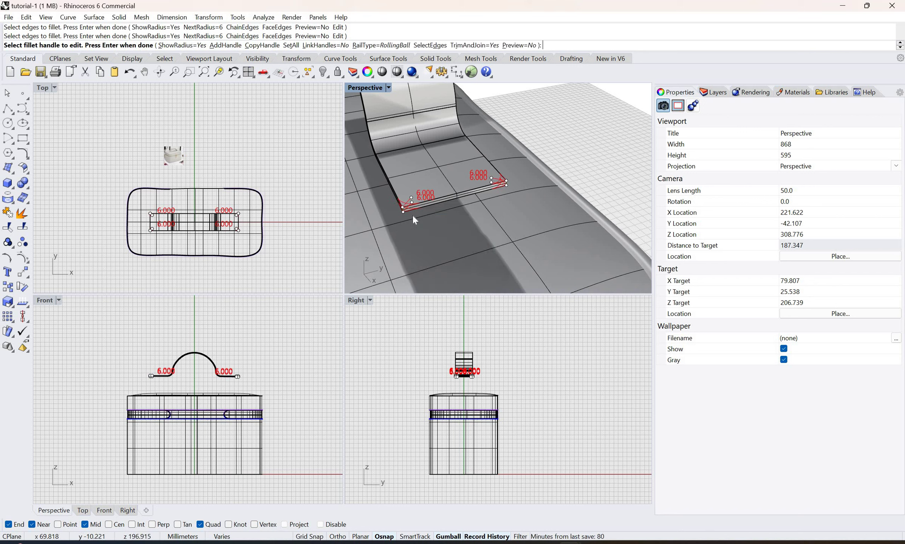
{"action": "key", "text": "Return"}
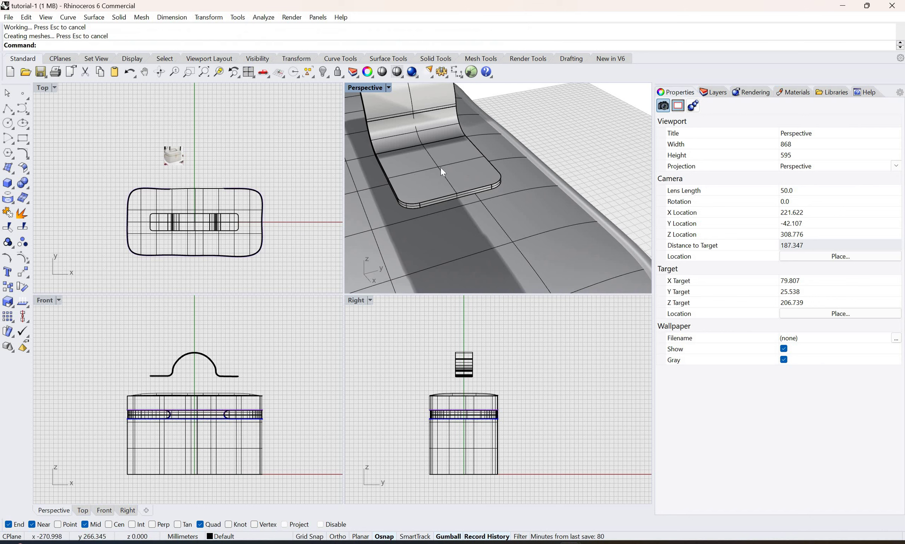
{"action": "scroll", "coordinate": [434, 184], "scroll_direction": "down", "scroll_amount": 6}
{"action": "scroll", "coordinate": [434, 184], "scroll_direction": "up", "scroll_amount": 6}
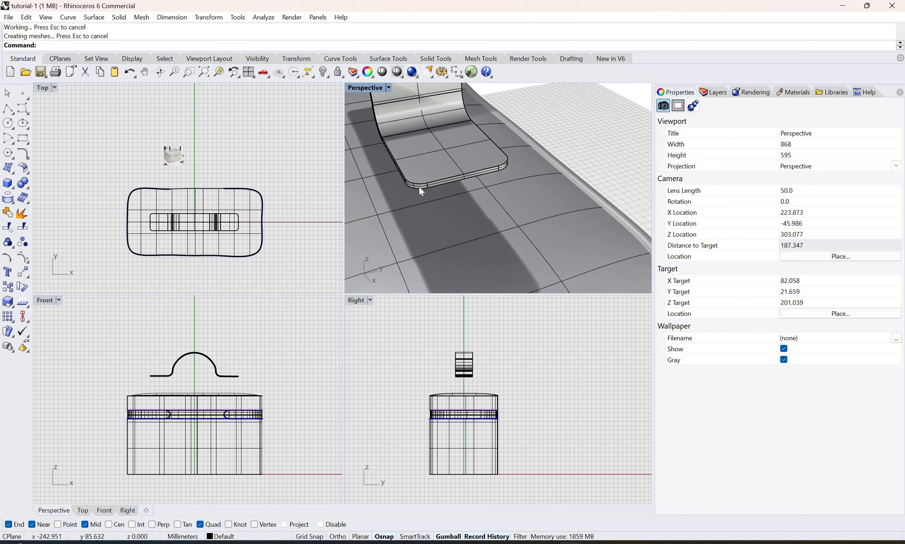
{"action": "scroll", "coordinate": [388, 173], "scroll_direction": "up", "scroll_amount": 5}
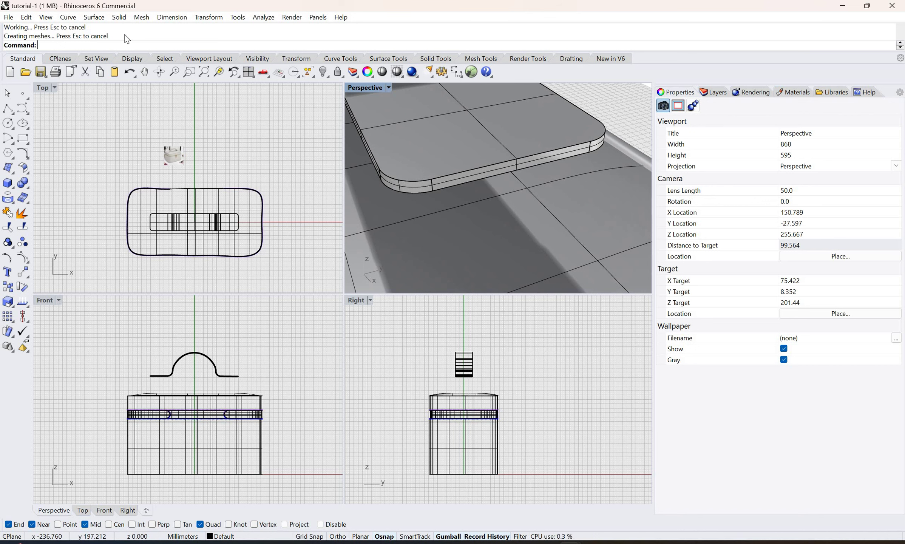
Fillet the handle strap's continuous upper perimeter edge with a radius of 1, selecting it with ChainEdges in FilletEdge.
{"action": "middle_click", "coordinate": [175, 78]}
{"action": "left_click", "coordinate": [180, 73]}
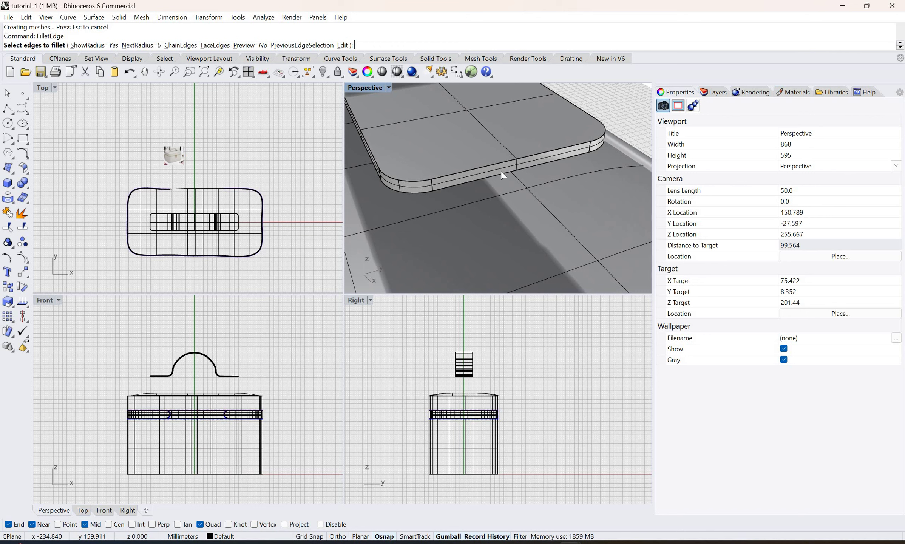
{"action": "left_click", "coordinate": [137, 45]}
{"action": "type", "text": "1"}
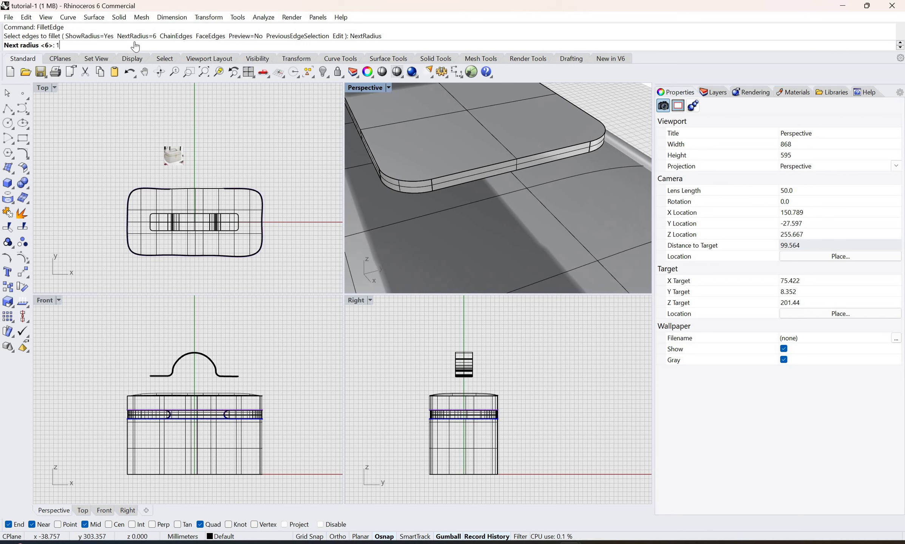
{"action": "key", "text": "Return"}
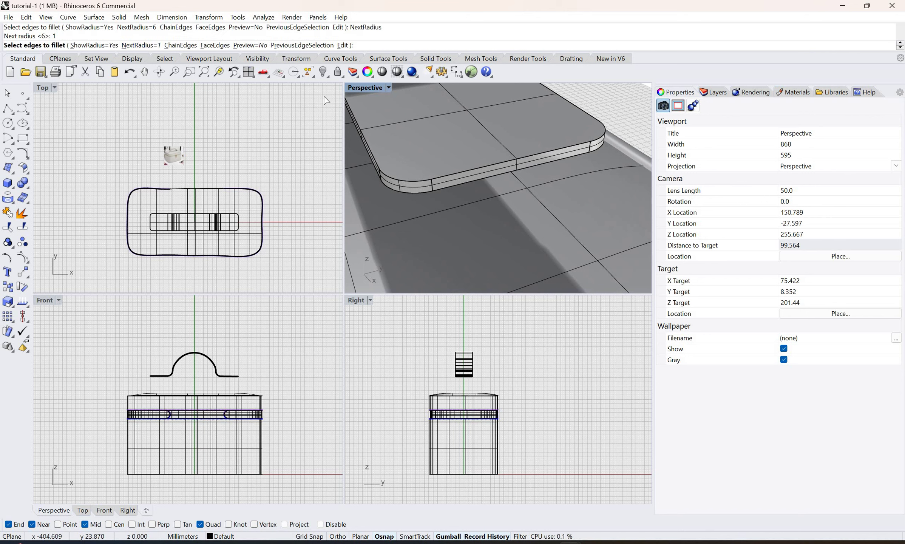
{"action": "left_click", "coordinate": [175, 46]}
{"action": "left_click", "coordinate": [481, 167]}
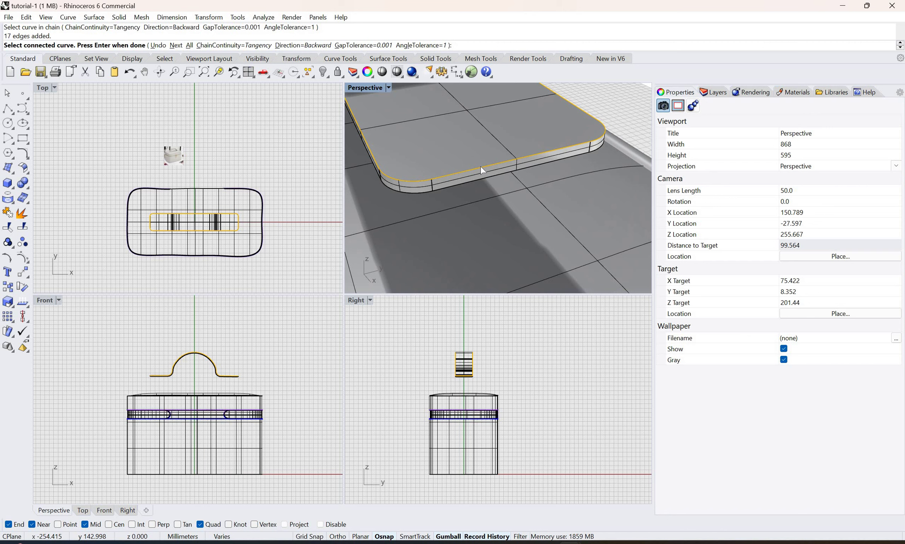
{"action": "key", "text": "Return"}
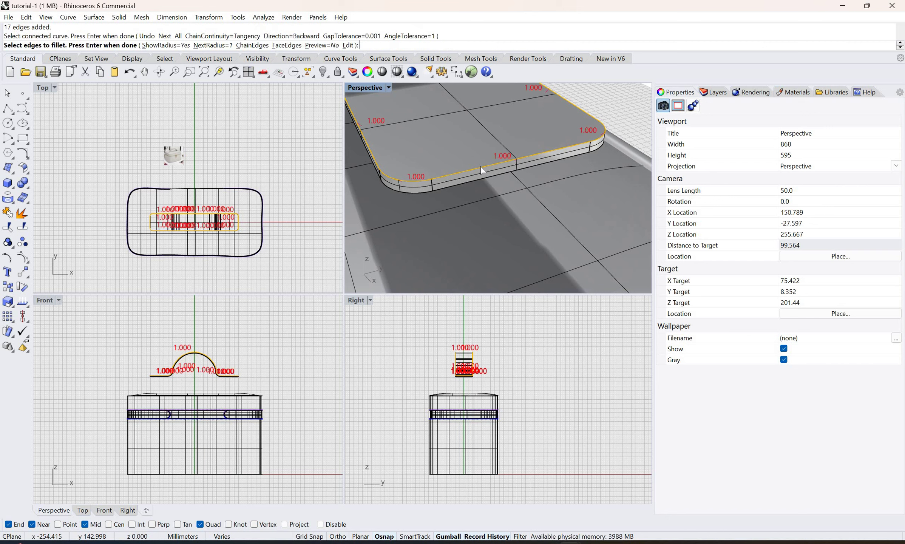
{"action": "key", "text": "Return"}
{"action": "key", "text": "Return"}
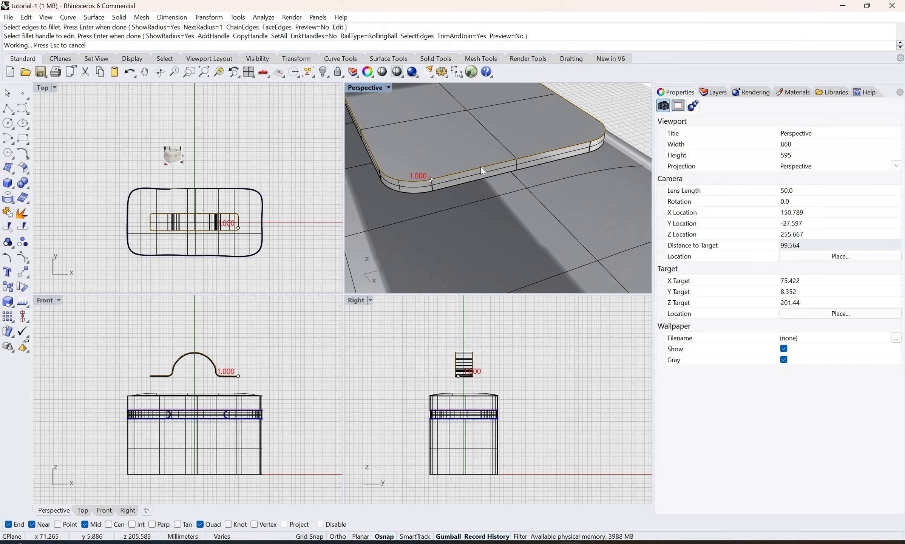
Examine the strap handle's filleted rim around the arch and both feet.
{"action": "scroll", "coordinate": [498, 148], "scroll_direction": "down", "scroll_amount": 6}
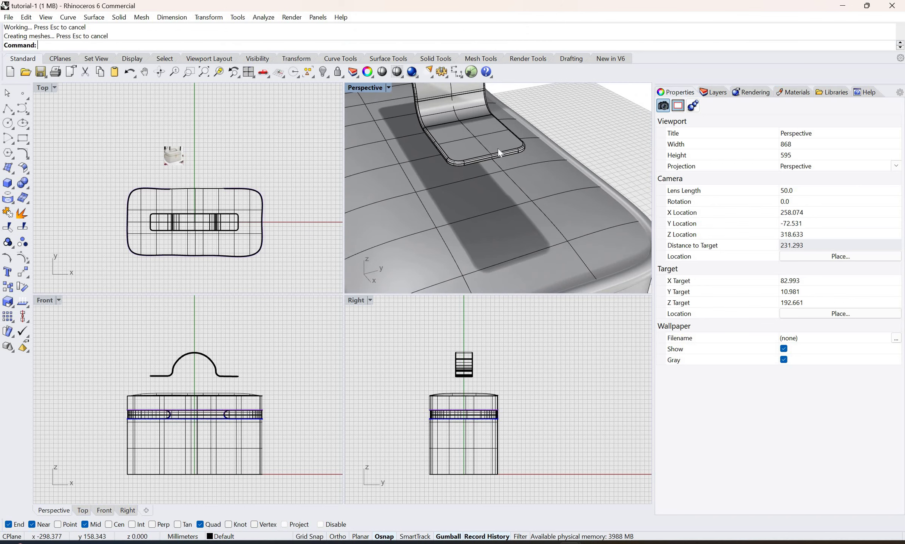
{"action": "right_click_drag", "start_coordinate": [370, 112], "coordinate": [373, 144]}
{"action": "scroll", "coordinate": [374, 145], "scroll_direction": "up", "scroll_amount": 5}
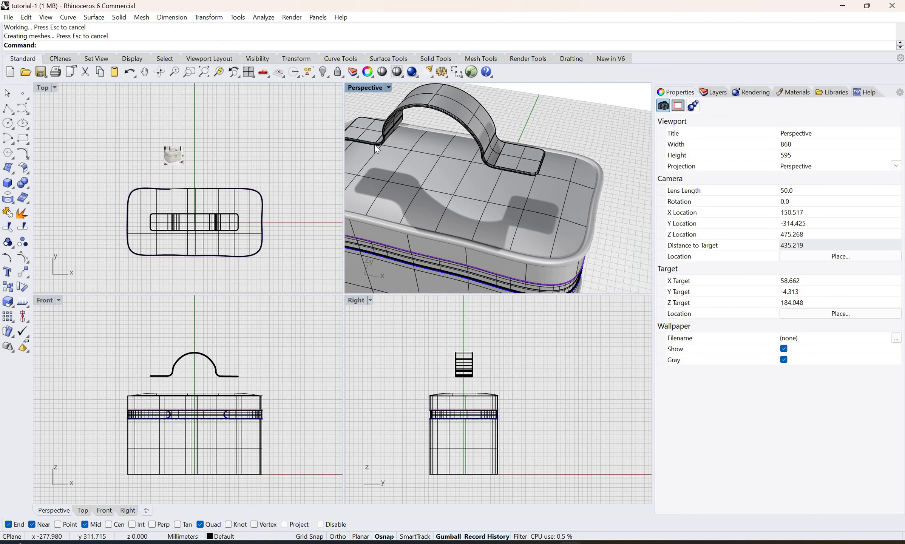
{"action": "scroll", "coordinate": [379, 146], "scroll_direction": "up", "scroll_amount": 4}
{"action": "scroll", "coordinate": [379, 147], "scroll_direction": "down", "scroll_amount": 6}
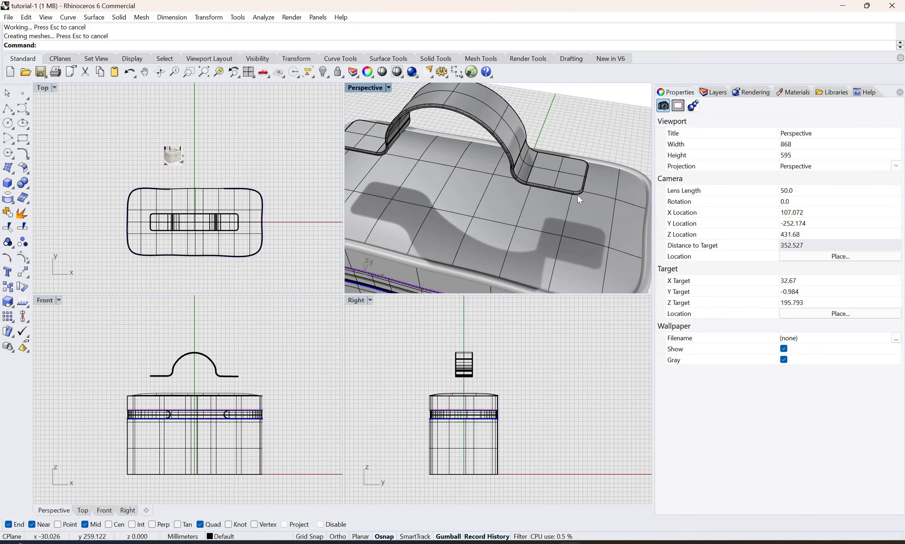
{"action": "scroll", "coordinate": [576, 193], "scroll_direction": "up", "scroll_amount": 12}
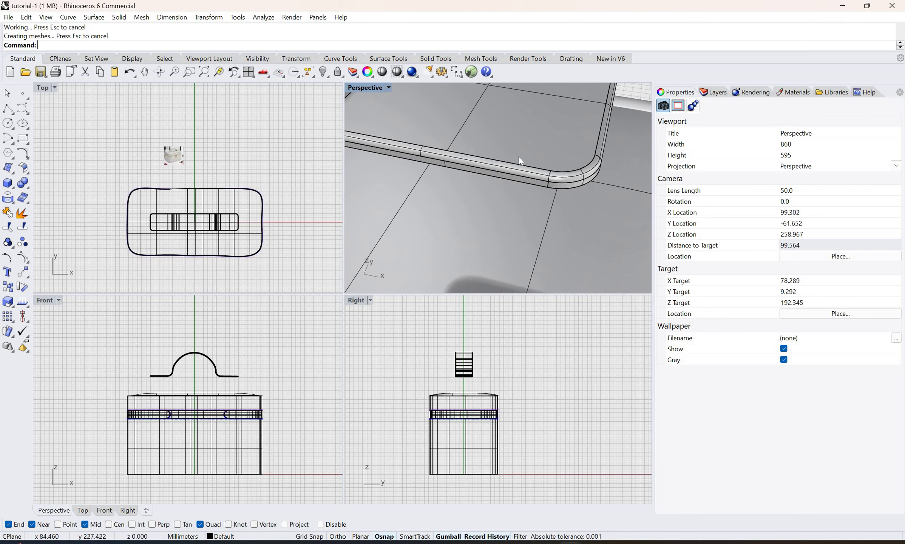
{"action": "scroll", "coordinate": [432, 131], "scroll_direction": "down", "scroll_amount": 14}
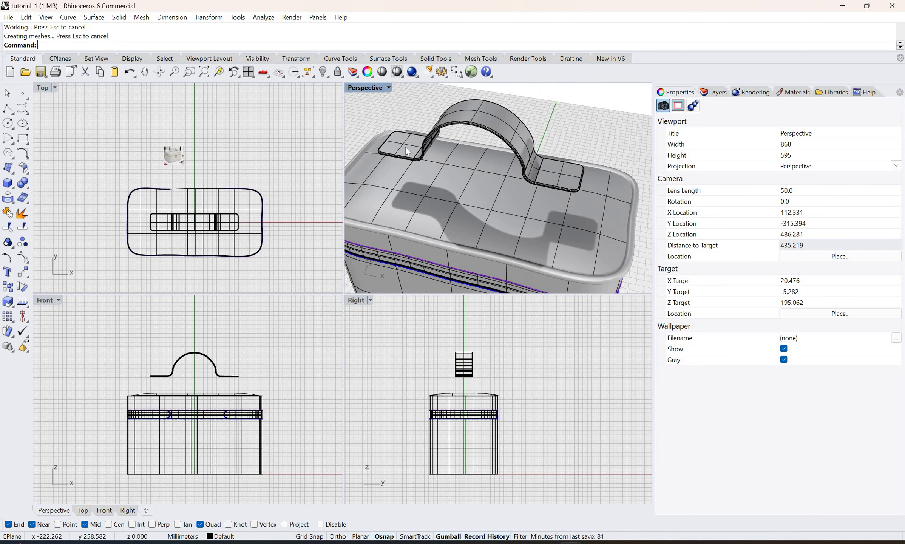
{"action": "scroll", "coordinate": [406, 149], "scroll_direction": "up", "scroll_amount": 6}
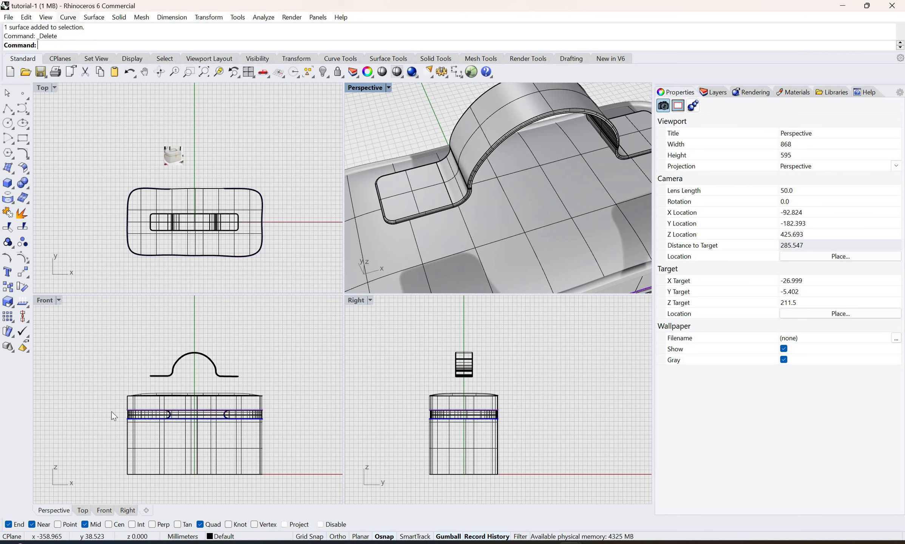
Extract a V-direction isocurve across the strap's width on the foot on the negative X side, near the foot's middle.
{"action": "key", "text": "alt+c"}
{"action": "mouse_move", "coordinate": [221, 377]}
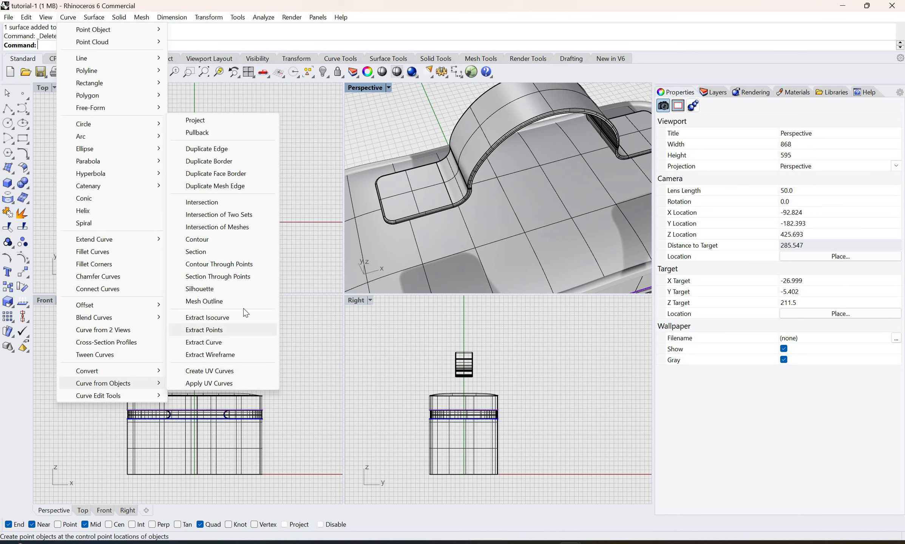
{"action": "left_click", "coordinate": [225, 318]}
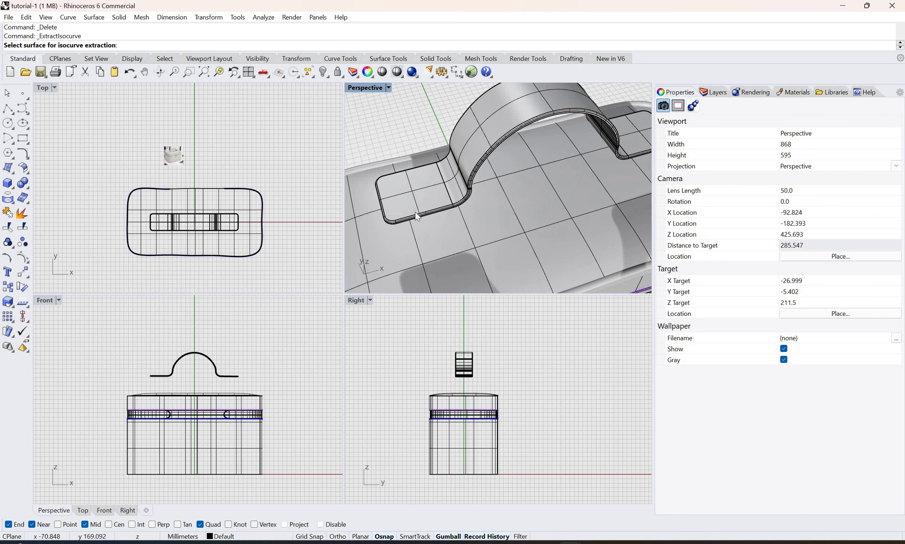
{"action": "left_click", "coordinate": [414, 208]}
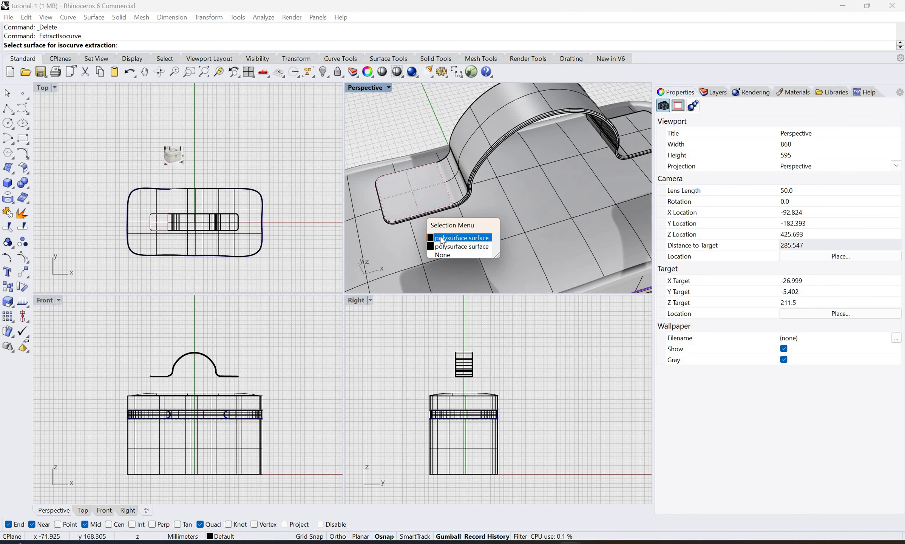
{"action": "left_click", "coordinate": [461, 237]}
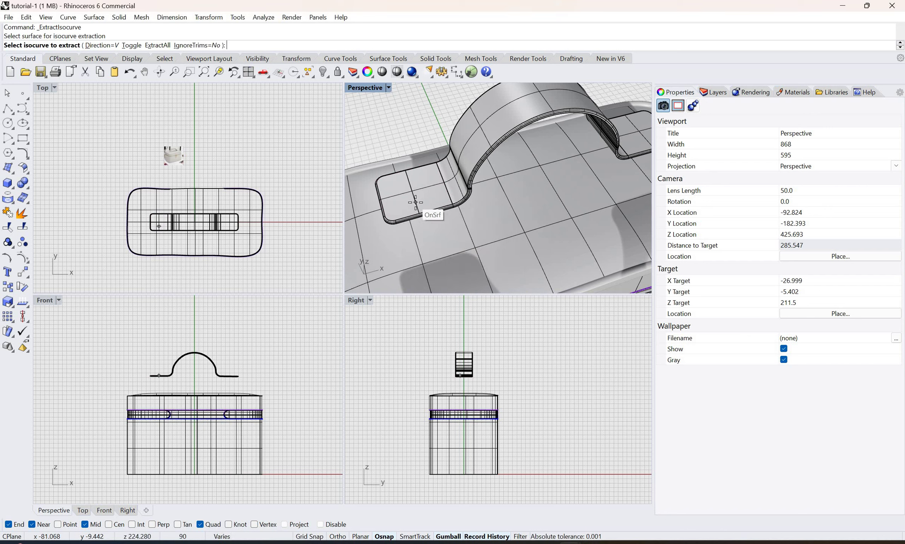
{"action": "left_click", "coordinate": [472, 212]}
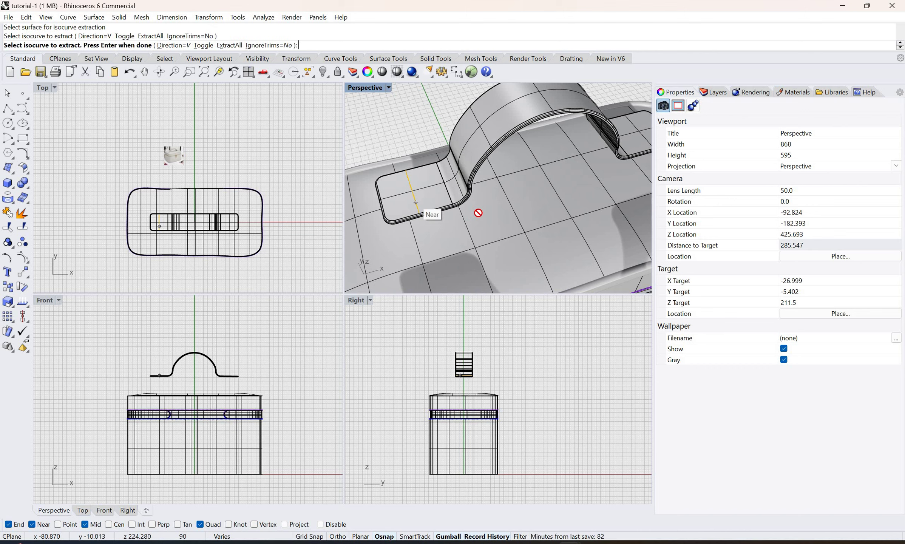
{"action": "scroll", "coordinate": [560, 192], "scroll_direction": "down", "scroll_amount": 5}
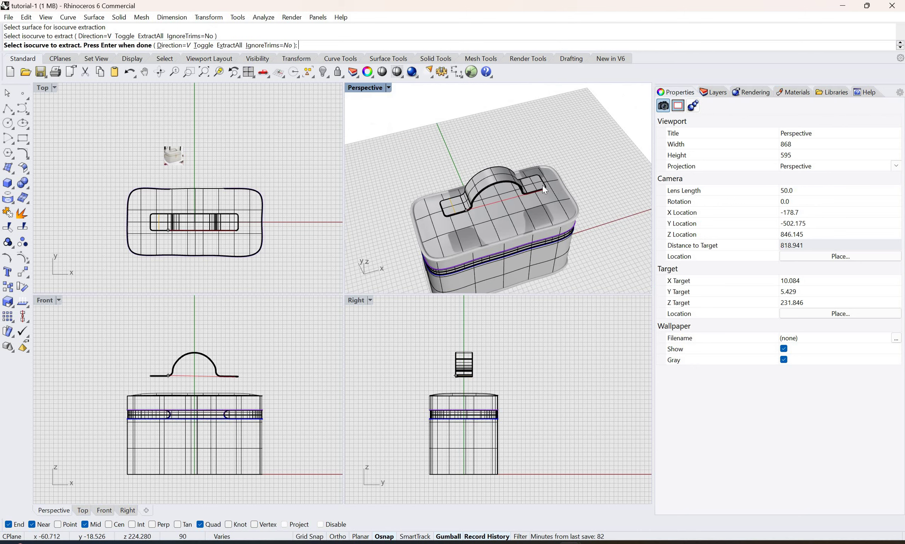
{"action": "key", "text": "Return"}
Extract a matching V-direction isocurve across the foot on the positive X side.
{"action": "right_click_drag", "start_coordinate": [535, 191], "coordinate": [525, 192]}
{"action": "scroll", "coordinate": [523, 188], "scroll_direction": "up", "scroll_amount": 5}
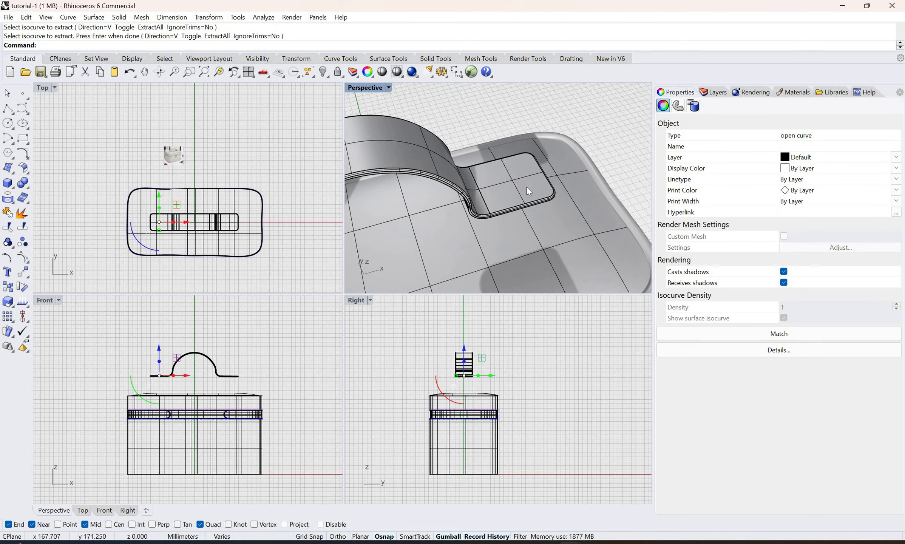
{"action": "left_click", "coordinate": [526, 186]}
{"action": "key", "text": "Escape"}
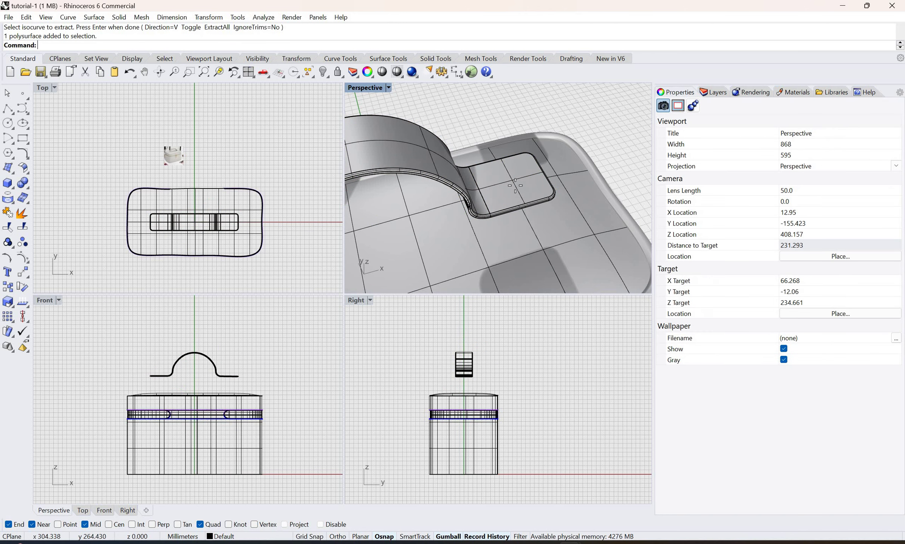
{"action": "key", "text": "Return"}
{"action": "left_click", "coordinate": [516, 185]}
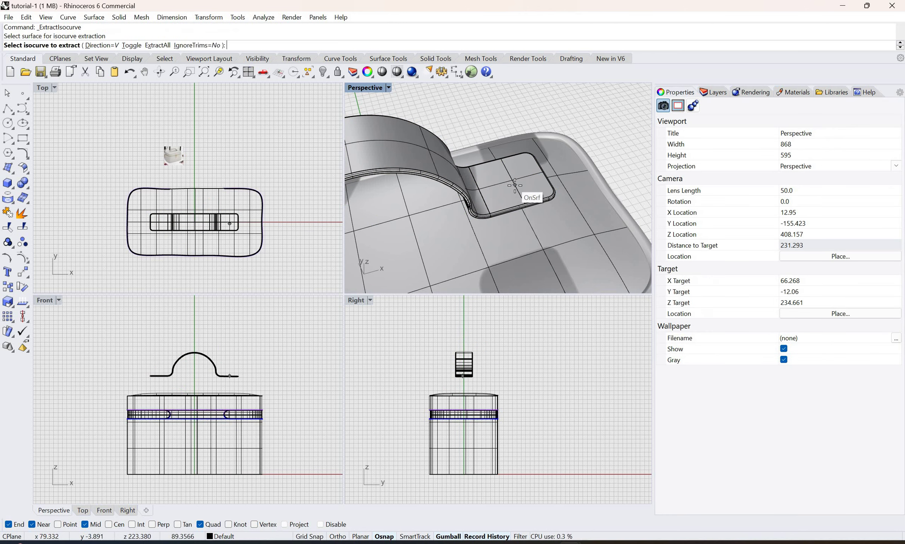
{"action": "left_click", "coordinate": [513, 184]}
{"action": "key", "text": "Return"}
{"action": "scroll", "coordinate": [623, 151], "scroll_direction": "down", "scroll_amount": 3}
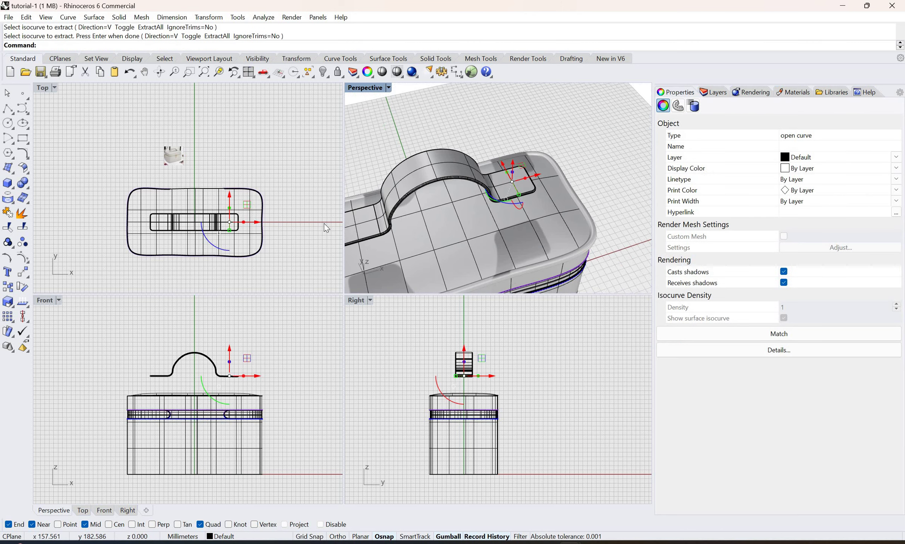
{"action": "key", "text": "Escape"}
Create a sphere with the AroundCurve option at the midpoint of the negative X foot's isocurve, radius about 9 mm.
{"action": "scroll", "coordinate": [358, 224], "scroll_direction": "down", "scroll_amount": 5}
{"action": "scroll", "coordinate": [358, 225], "scroll_direction": "up", "scroll_amount": 8}
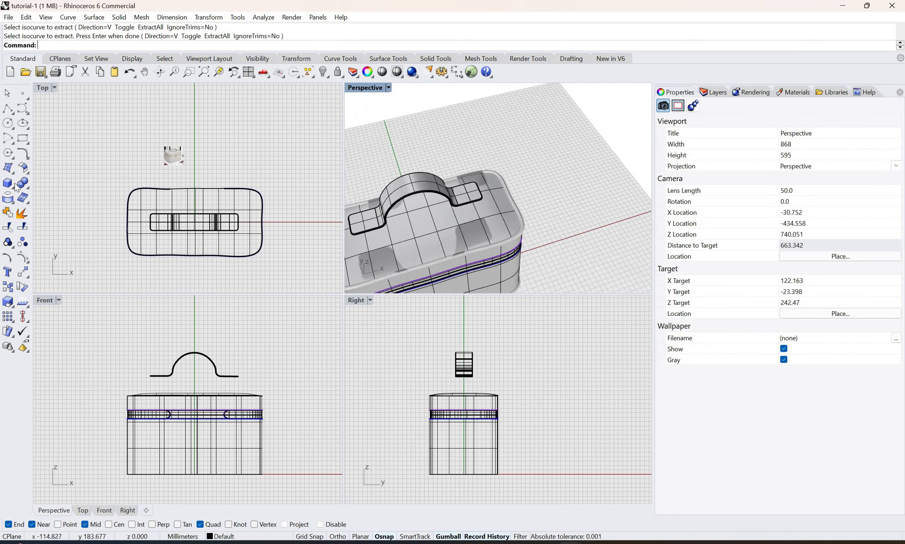
{"action": "left_click", "coordinate": [14, 188]}
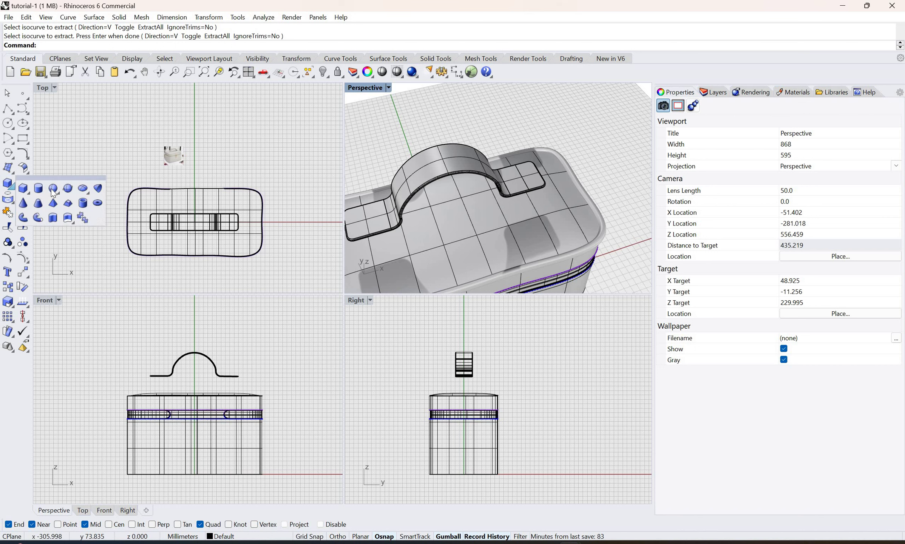
{"action": "left_click", "coordinate": [53, 188]}
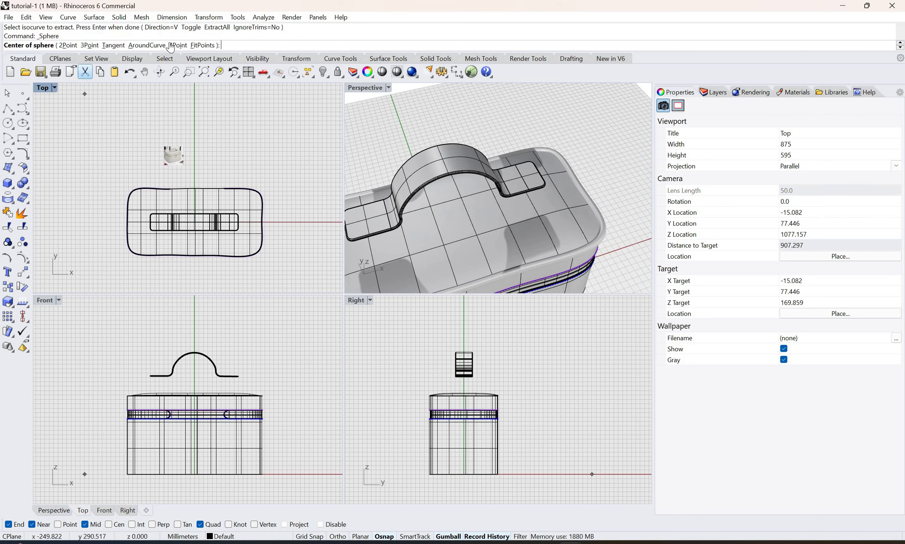
{"action": "type", "text": "a"}
{"action": "key", "text": "Return"}
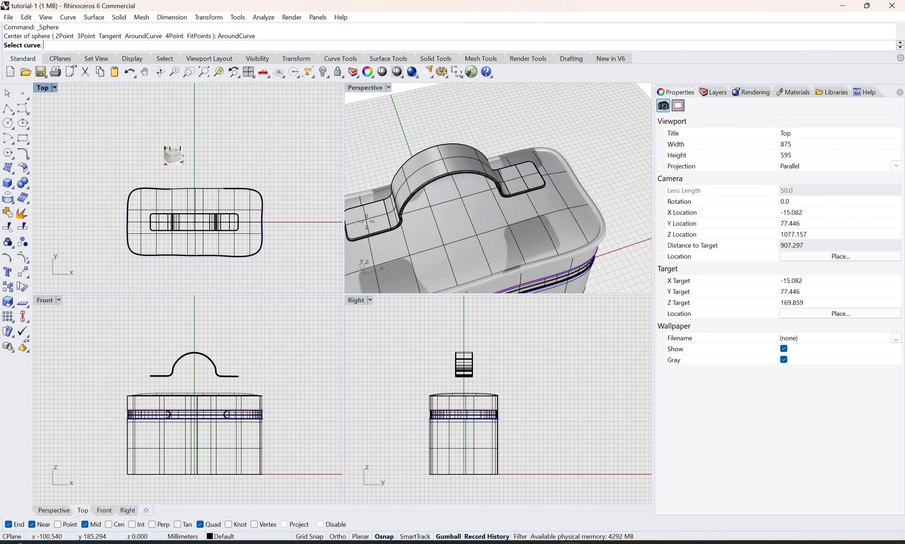
{"action": "left_click", "coordinate": [366, 221]}
{"action": "left_click", "coordinate": [366, 219]}
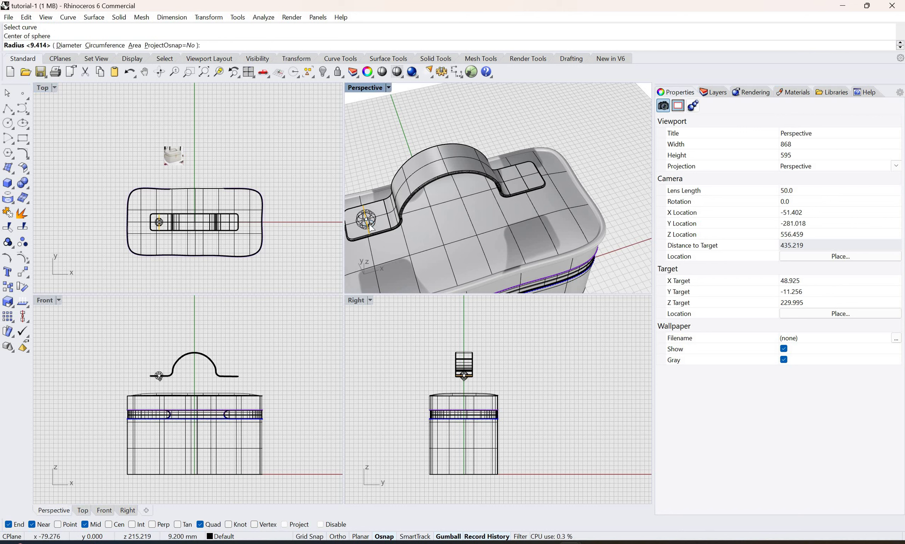
{"action": "left_click", "coordinate": [371, 227]}
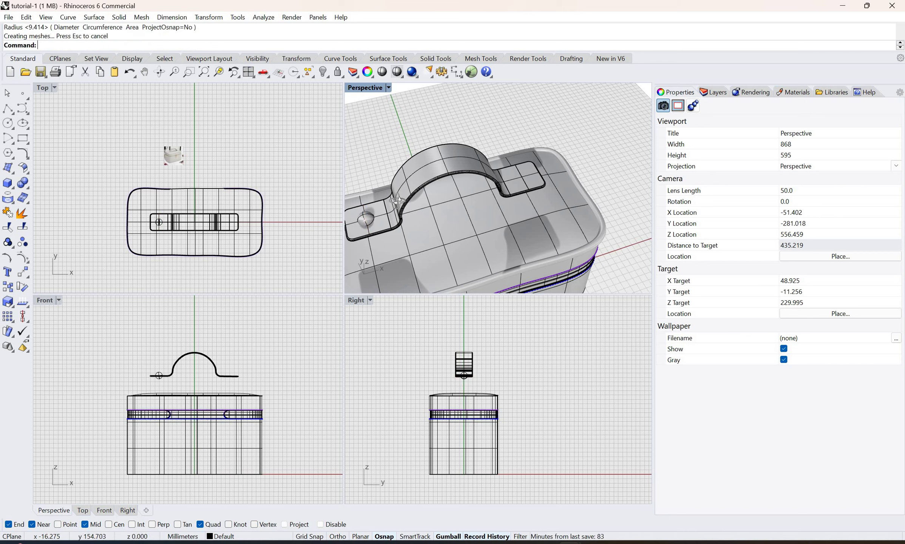
Copy the sphere about 161 mm along X onto the opposite handle foot.
{"action": "right_click_drag", "start_coordinate": [400, 204], "coordinate": [363, 201]}
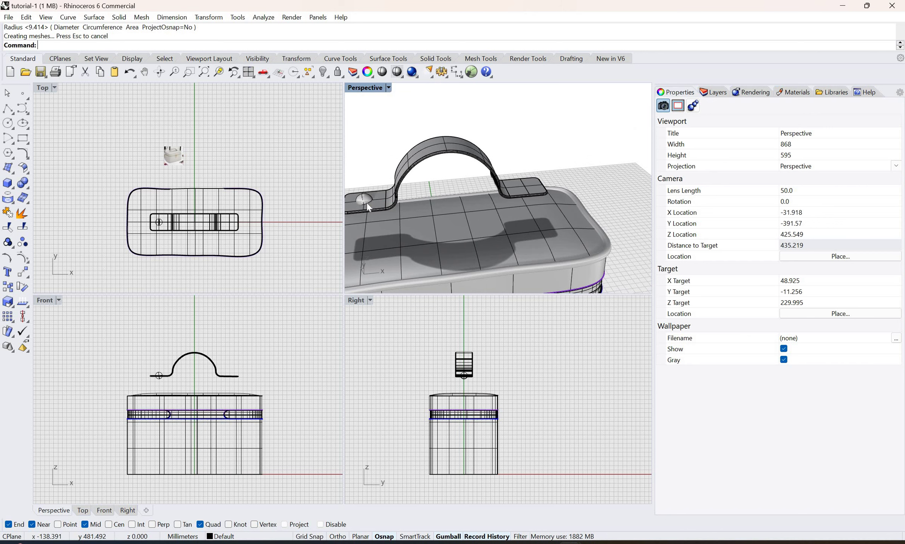
{"action": "left_click", "coordinate": [366, 202]}
{"action": "scroll", "coordinate": [367, 203], "scroll_direction": "up", "scroll_amount": 2}
{"action": "scroll", "coordinate": [368, 204], "scroll_direction": "up", "scroll_amount": 1}
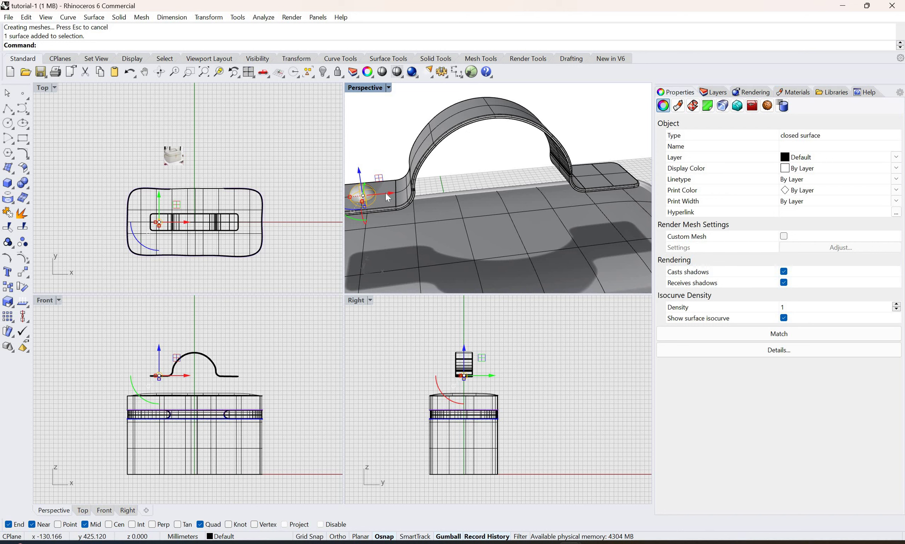
{"action": "left_click_drag", "start_coordinate": [389, 193], "coordinate": [629, 190]}
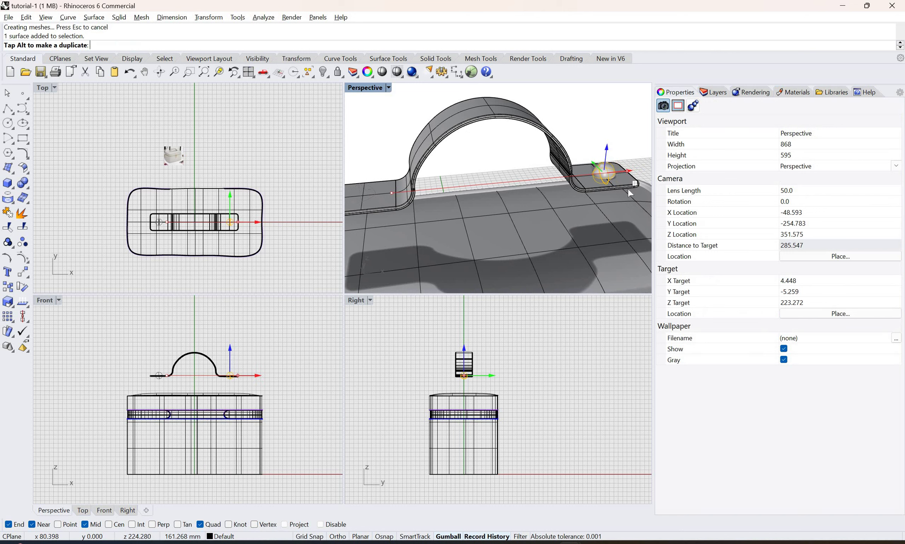
{"action": "left_click_drag", "start_coordinate": [623, 134], "coordinate": [623, 135], "text": "alt"}
{"action": "left_click", "coordinate": [623, 135]}
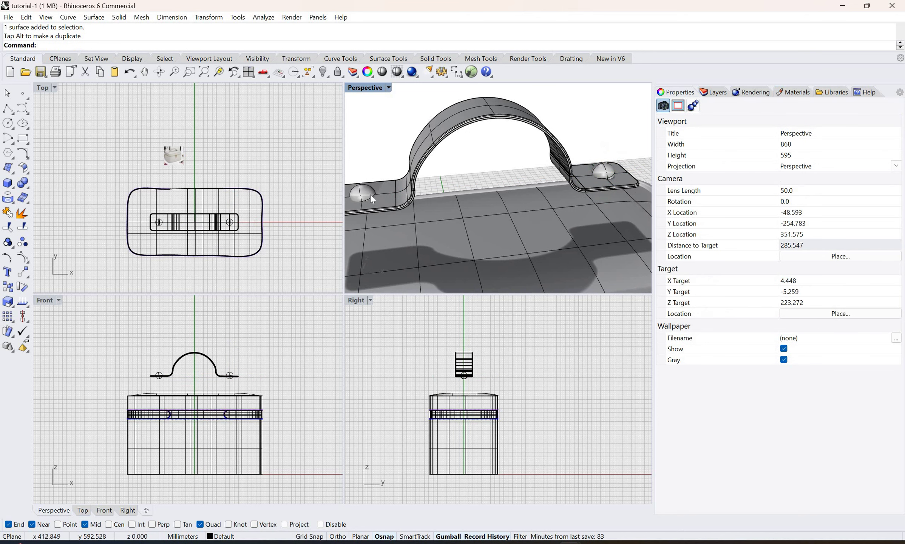
Subtract both spheres from the handle strap with BooleanDifference and DeleteInput=Yes, cutting a round hole in each foot.
{"action": "right_click_drag", "start_coordinate": [422, 205], "coordinate": [374, 194]}
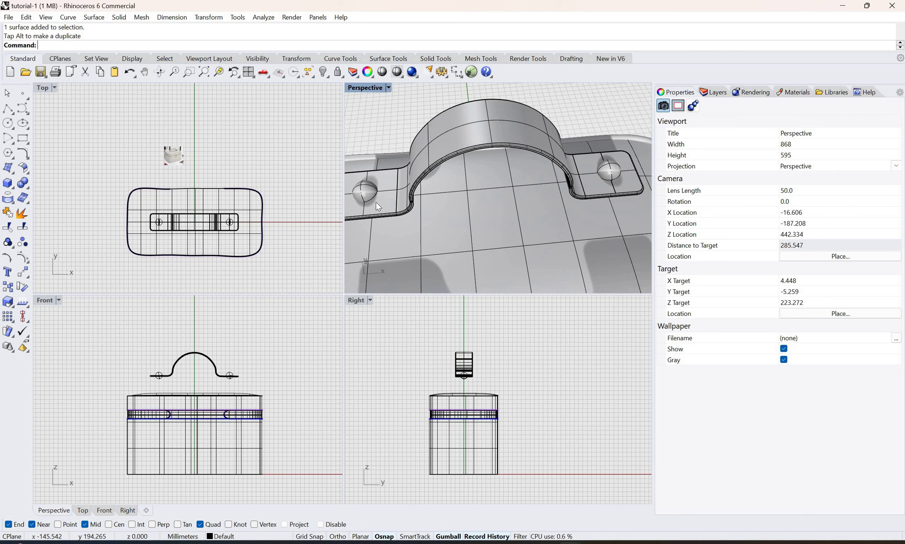
{"action": "right_click_drag", "start_coordinate": [378, 207], "coordinate": [373, 201]}
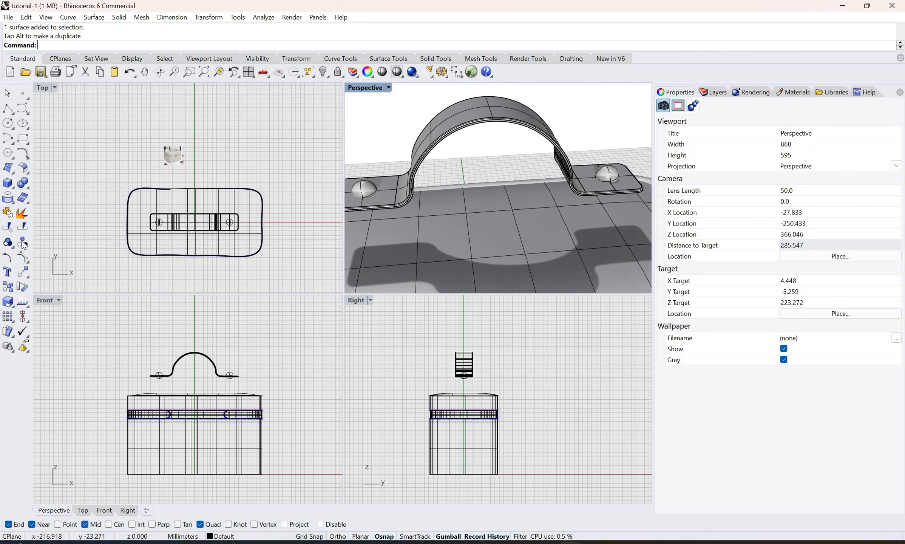
{"action": "left_click", "coordinate": [23, 183]}
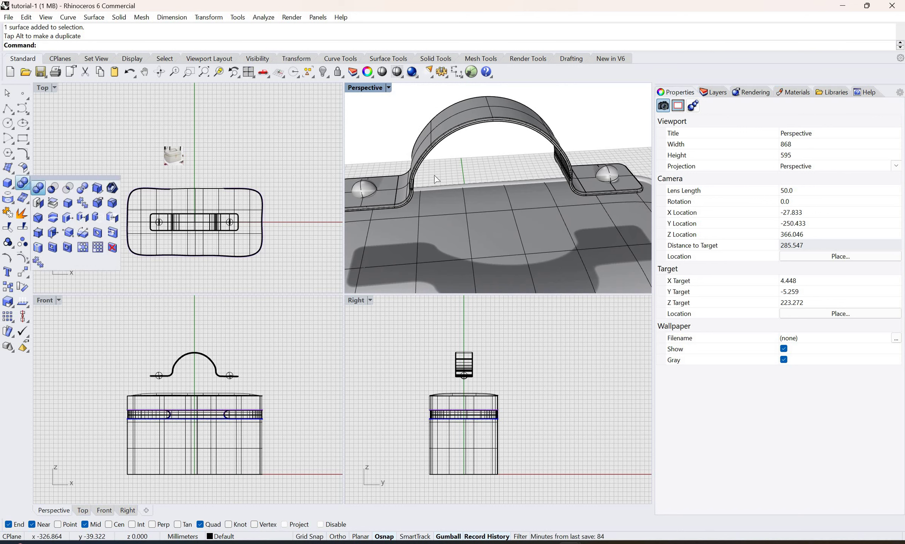
{"action": "left_click", "coordinate": [52, 184]}
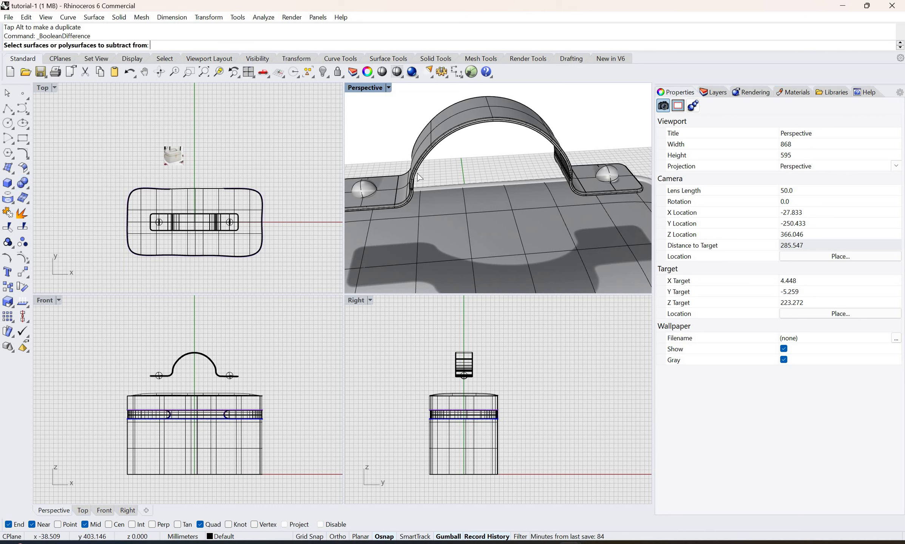
{"action": "left_click", "coordinate": [398, 186]}
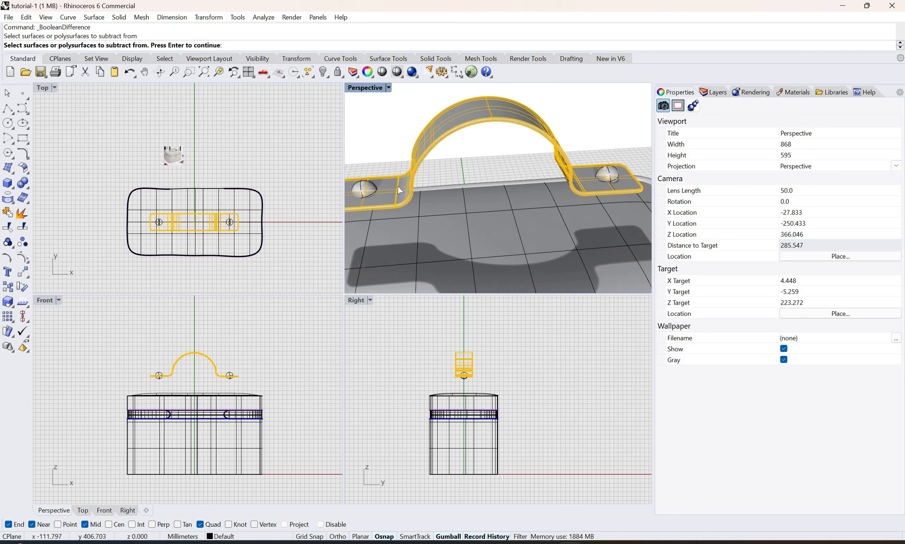
{"action": "key", "text": "Return"}
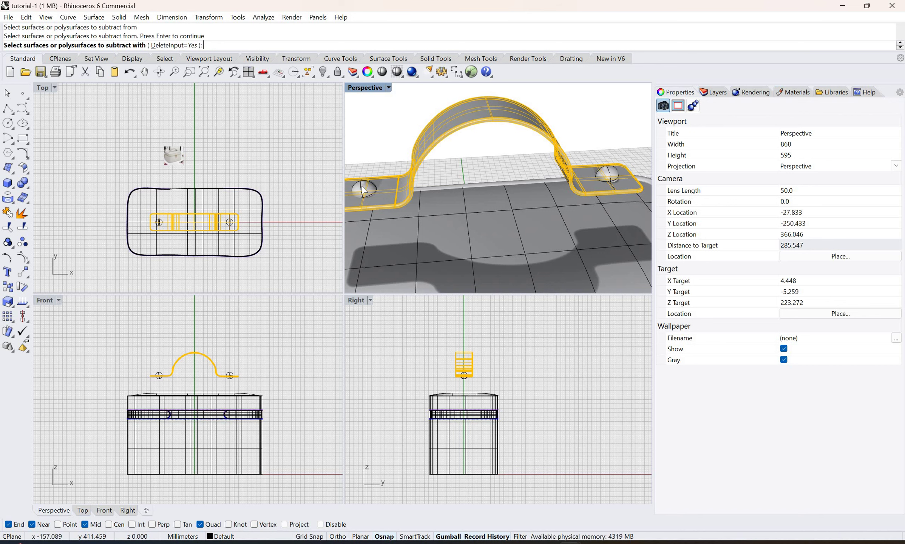
{"action": "left_click", "coordinate": [616, 175]}
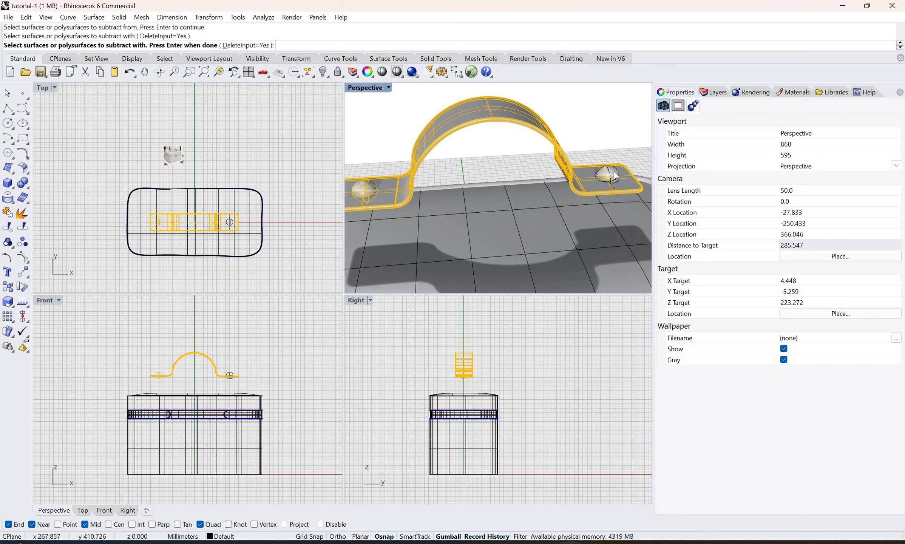
{"action": "key", "text": "Return"}
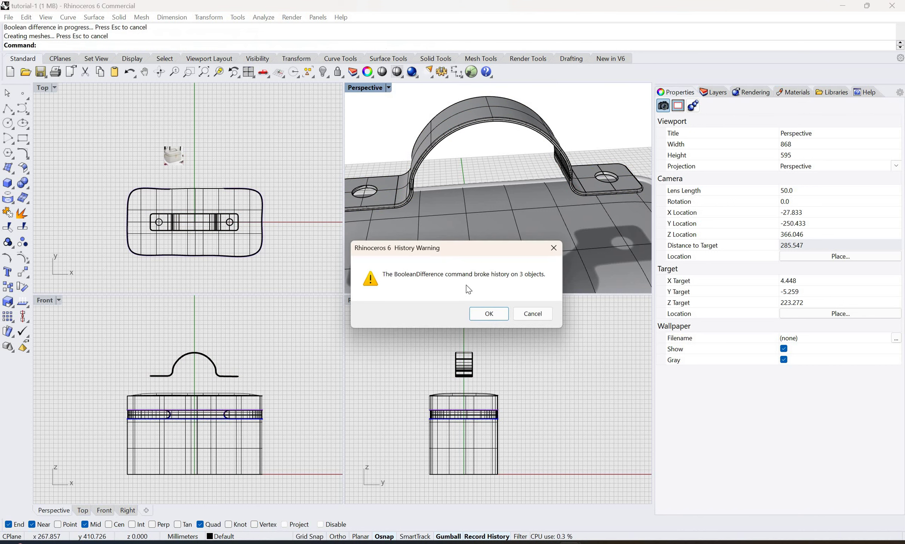
{"action": "left_click", "coordinate": [489, 313]}
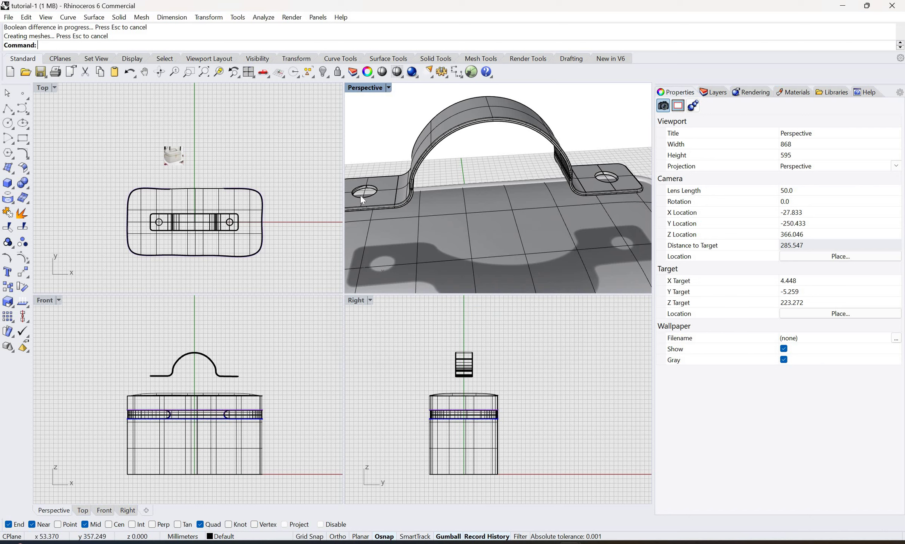
Fillet the upper rim edges of the hole in the negative X foot with radius 1.
{"action": "scroll", "coordinate": [356, 192], "scroll_direction": "up", "scroll_amount": 3}
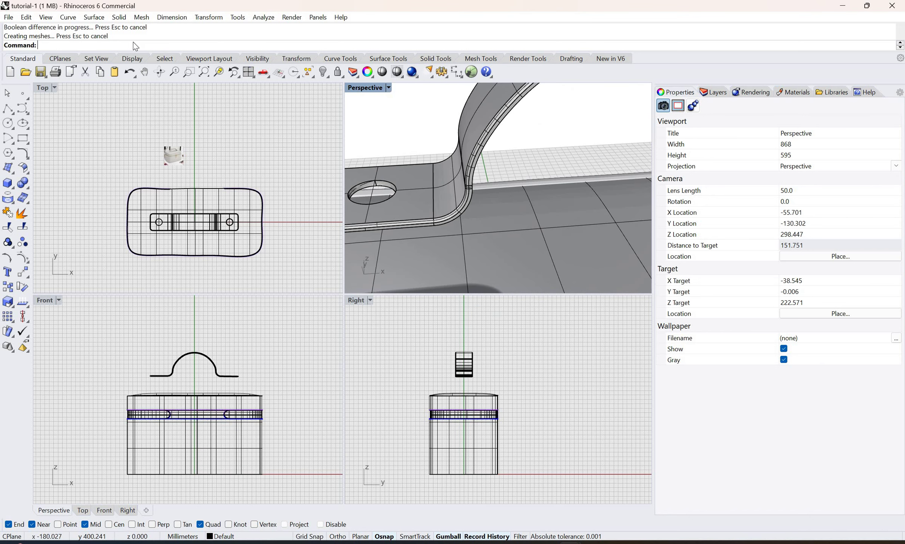
{"action": "type", "text": "Fillet"}
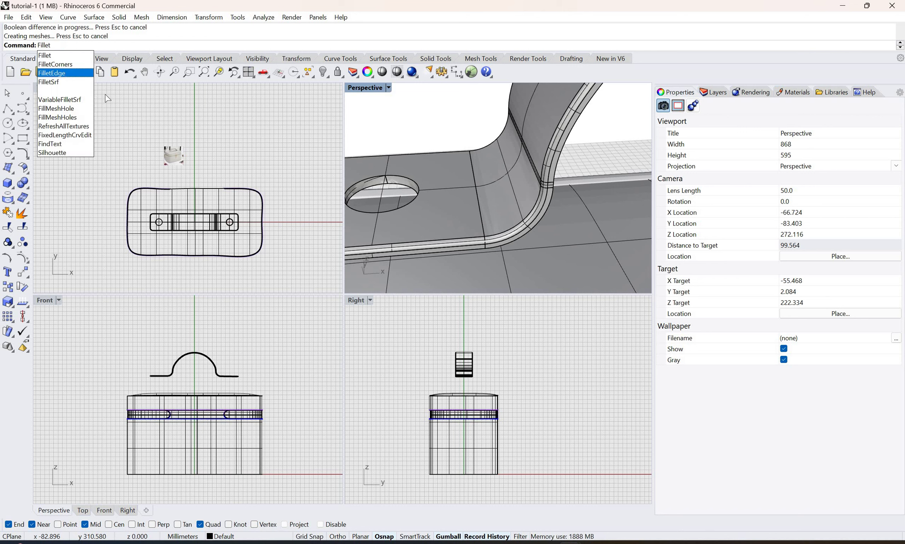
{"action": "key", "text": "Return"}
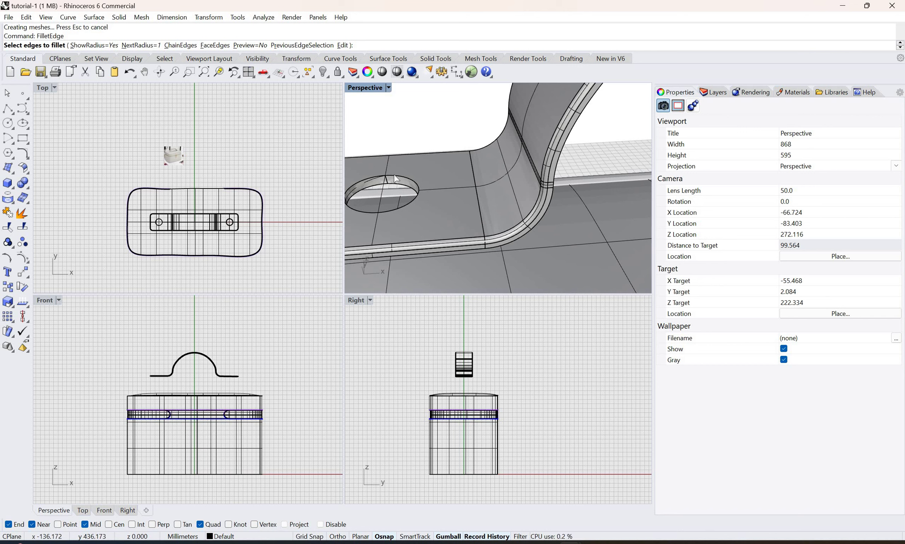
{"action": "left_click", "coordinate": [370, 178]}
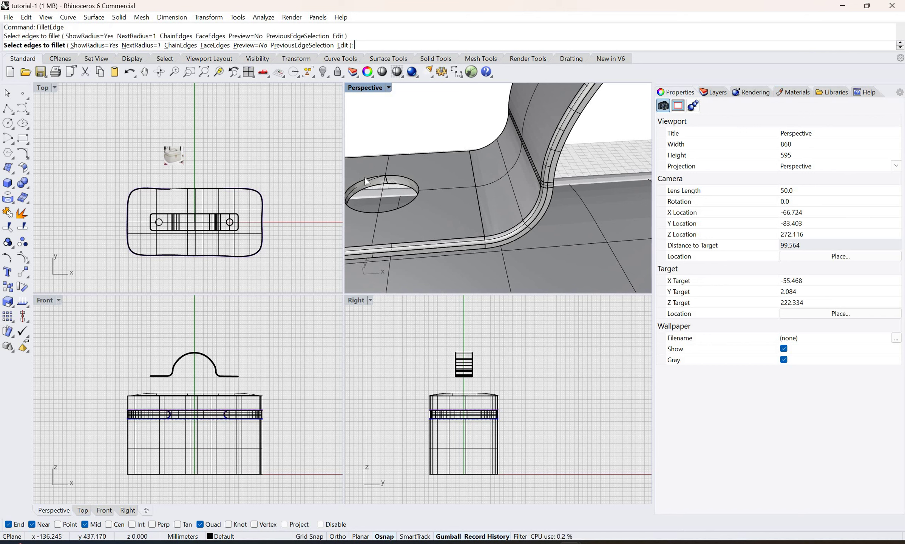
{"action": "left_click", "coordinate": [365, 183]}
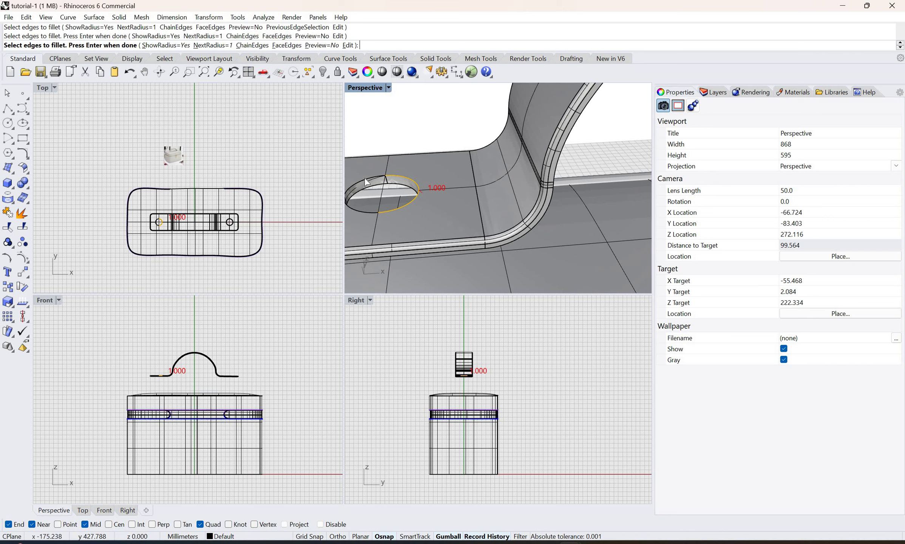
{"action": "key", "text": "Return"}
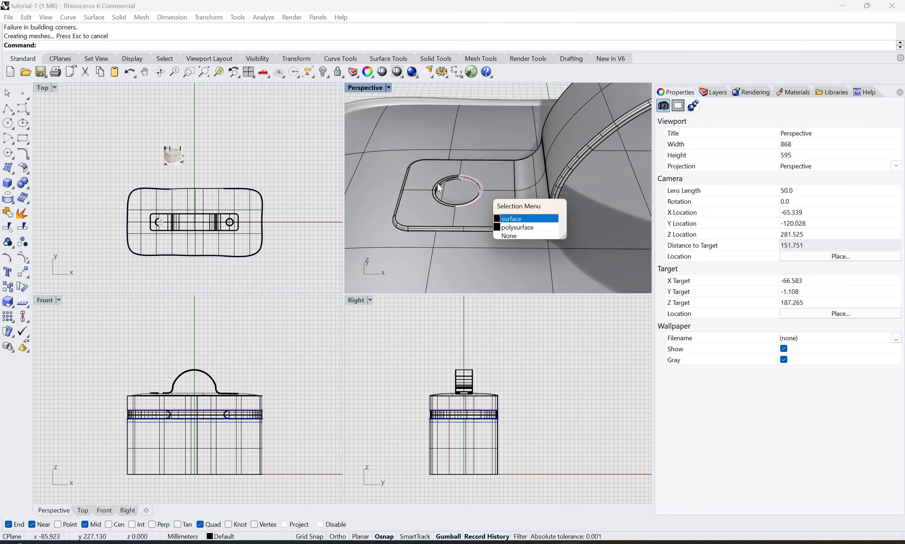
Move the two fillet surface halves around the negative X foot's hole slightly along Z.
{"action": "left_click", "coordinate": [482, 178]}
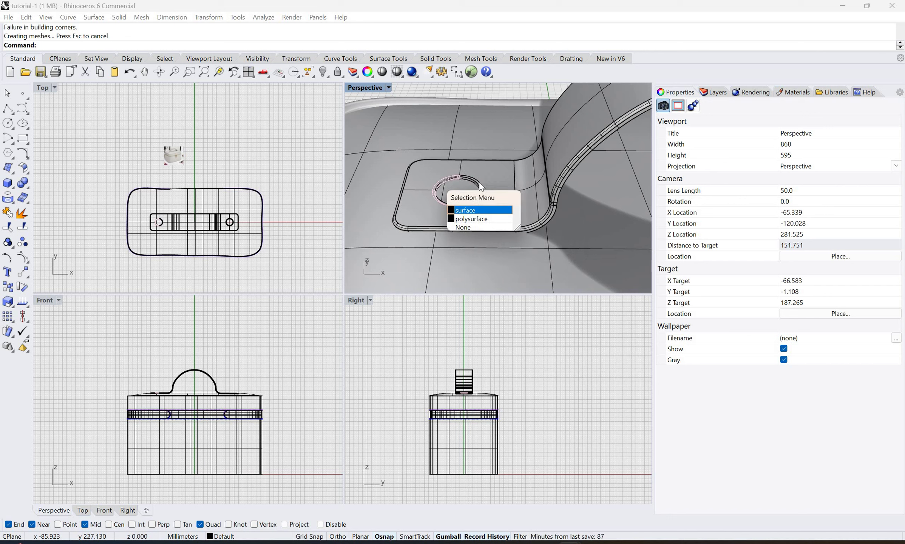
{"action": "key", "text": "Return"}
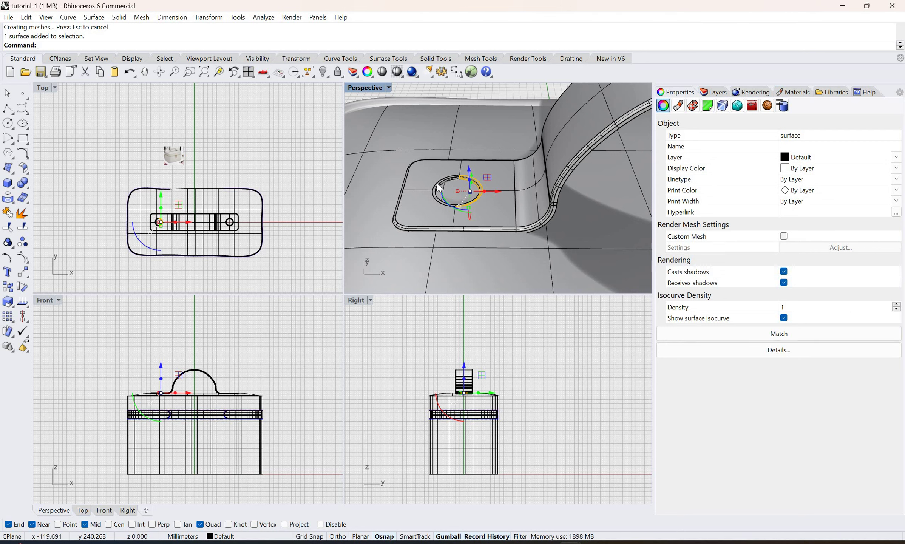
{"action": "left_click", "coordinate": [466, 201], "text": "shift"}
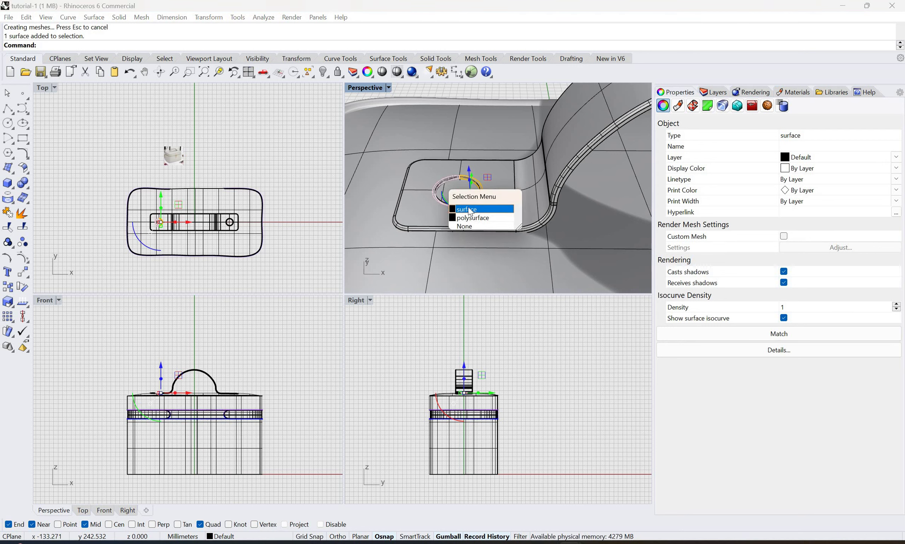
{"action": "key", "text": "Return"}
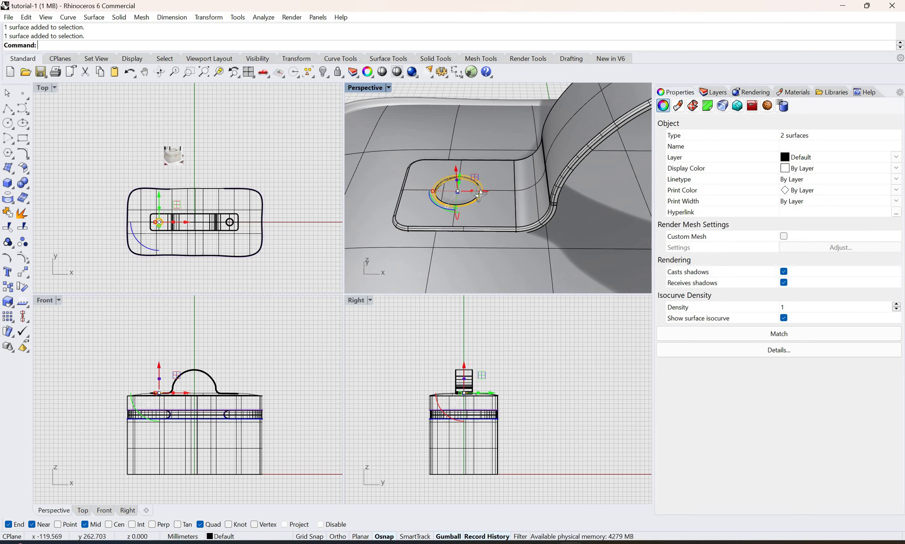
{"action": "right_click_drag", "start_coordinate": [477, 194], "coordinate": [459, 196]}
{"action": "scroll", "coordinate": [453, 186], "scroll_direction": "up", "scroll_amount": 5}
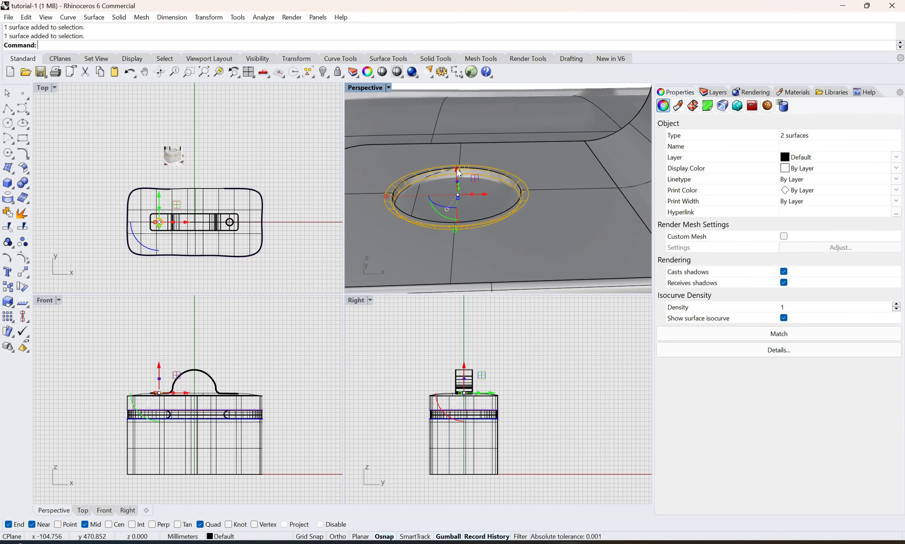
{"action": "left_click_drag", "start_coordinate": [457, 168], "coordinate": [543, 170]}
{"action": "left_click", "coordinate": [550, 217]}
{"action": "scroll", "coordinate": [549, 213], "scroll_direction": "down", "scroll_amount": 3}
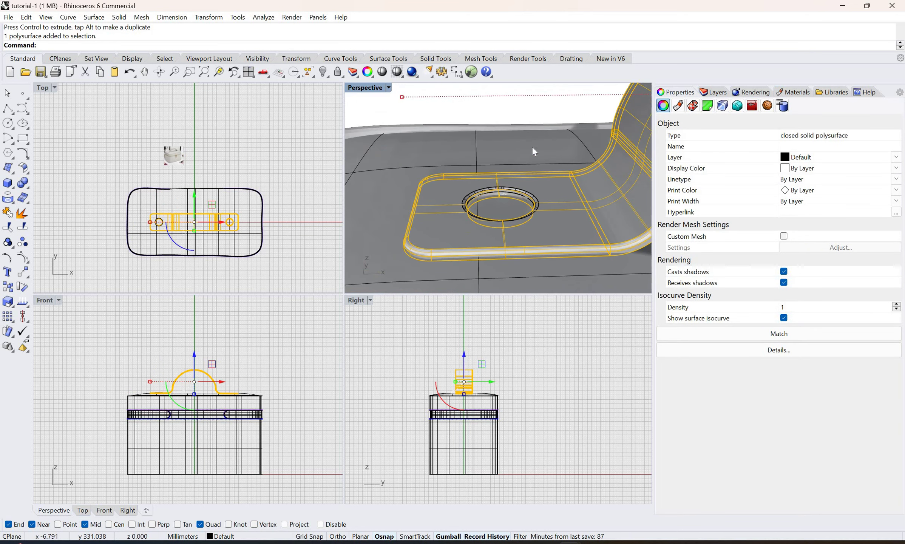
{"action": "scroll", "coordinate": [533, 159], "scroll_direction": "down", "scroll_amount": 3}
{"action": "key", "text": "Escape"}
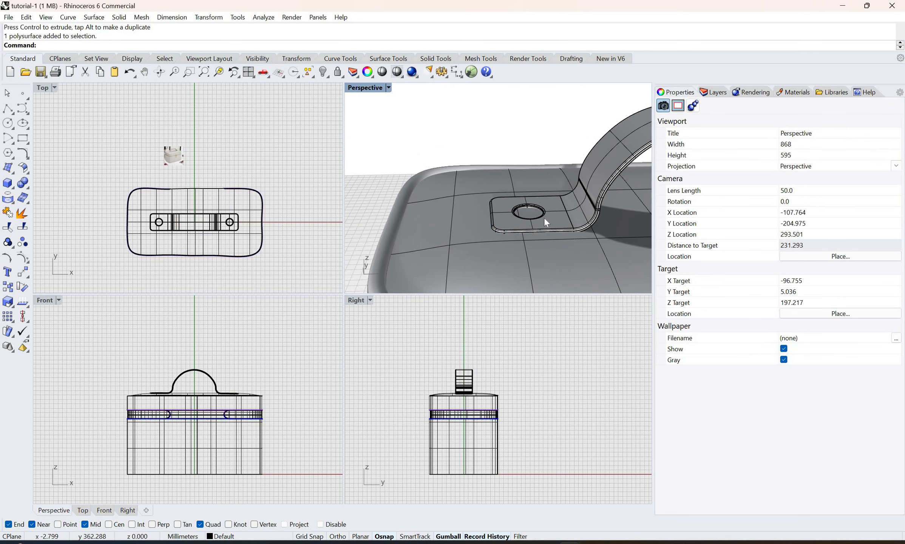
Join the strap handle and the two fillet surface halves around the negative X foot's hole.
{"action": "scroll", "coordinate": [545, 211], "scroll_direction": "up", "scroll_amount": 8}
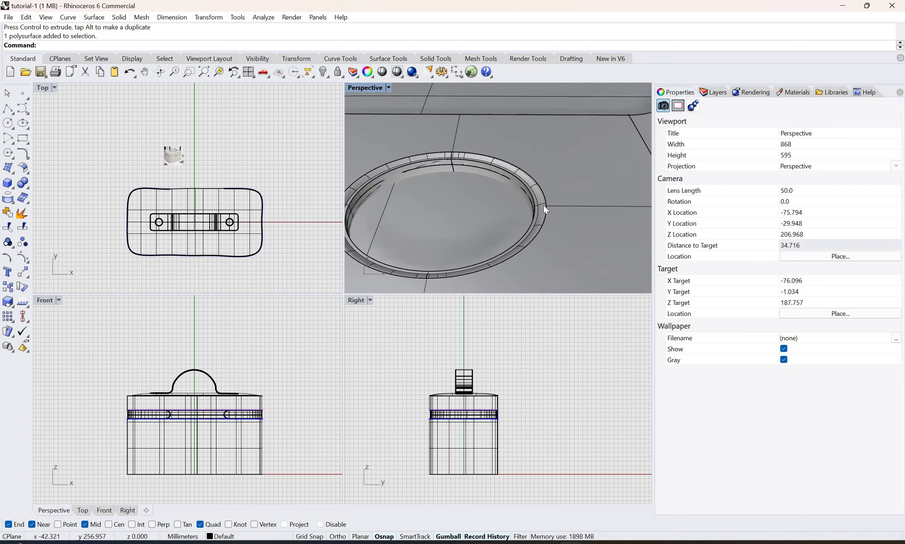
{"action": "scroll", "coordinate": [543, 205], "scroll_direction": "down", "scroll_amount": 15}
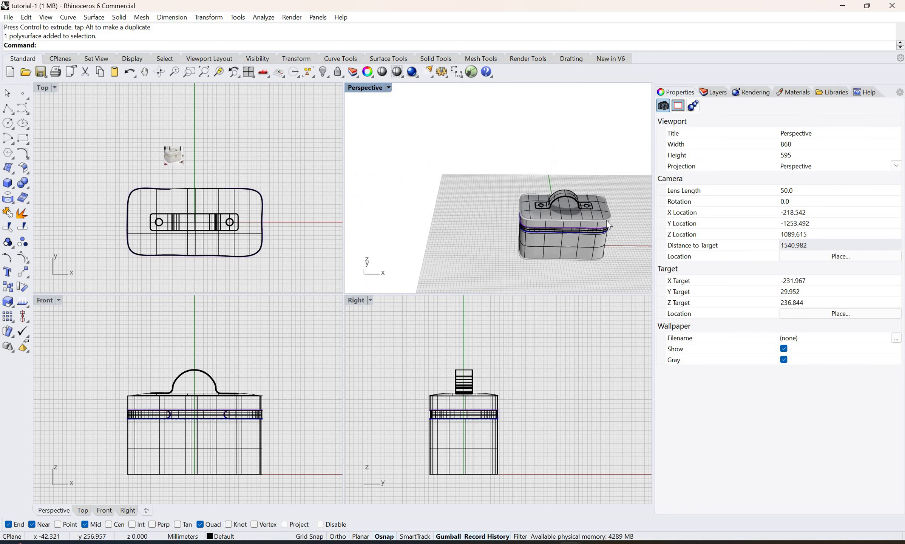
{"action": "scroll", "coordinate": [444, 160], "scroll_direction": "up", "scroll_amount": 8}
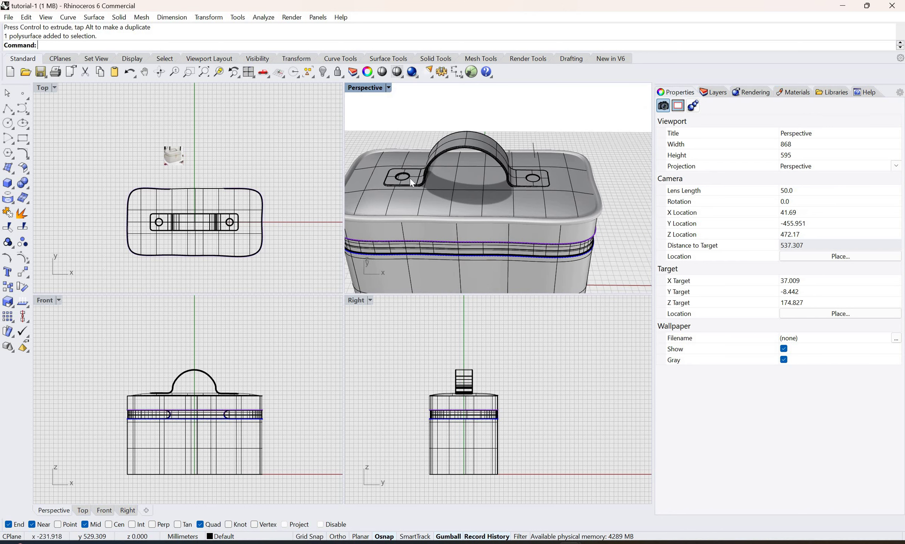
{"action": "scroll", "coordinate": [412, 178], "scroll_direction": "up", "scroll_amount": 3}
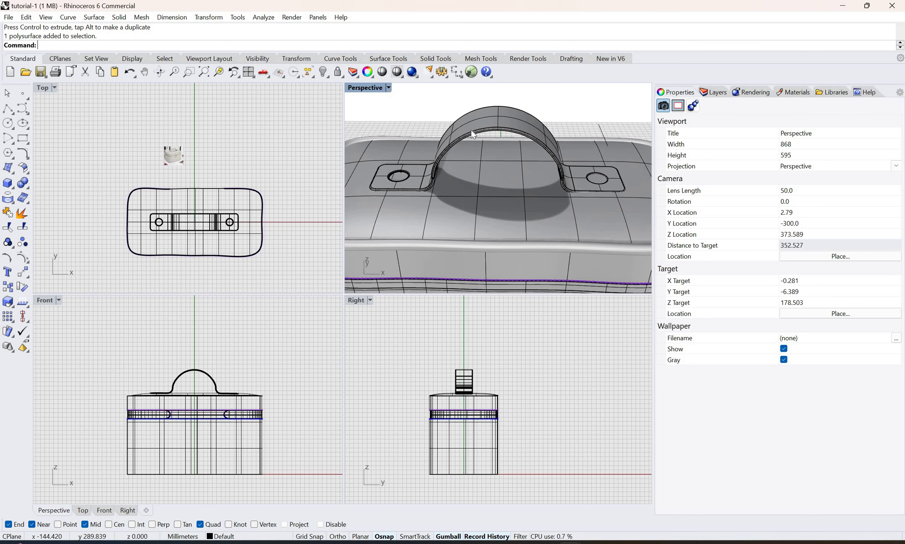
{"action": "left_click", "coordinate": [404, 176]}
{"action": "scroll", "coordinate": [419, 173], "scroll_direction": "up", "scroll_amount": 4}
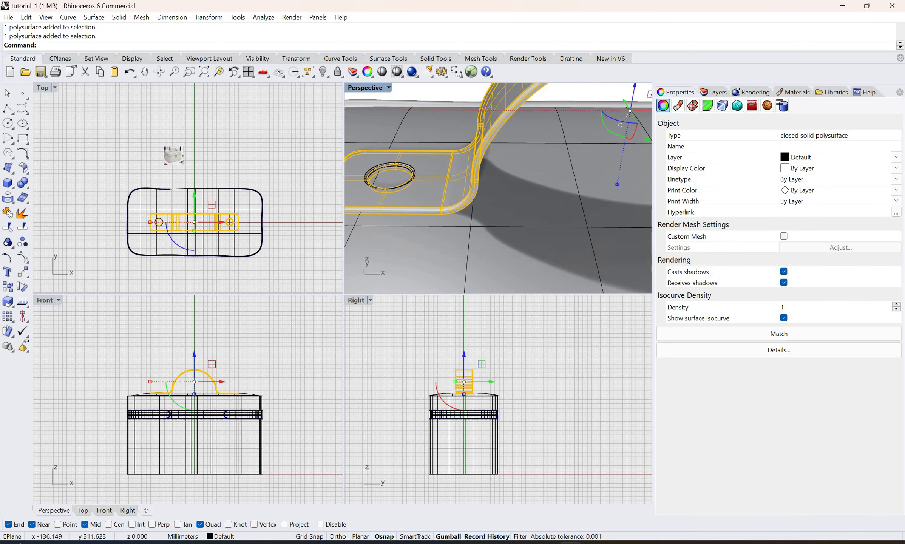
{"action": "left_click", "coordinate": [383, 164], "text": "shift"}
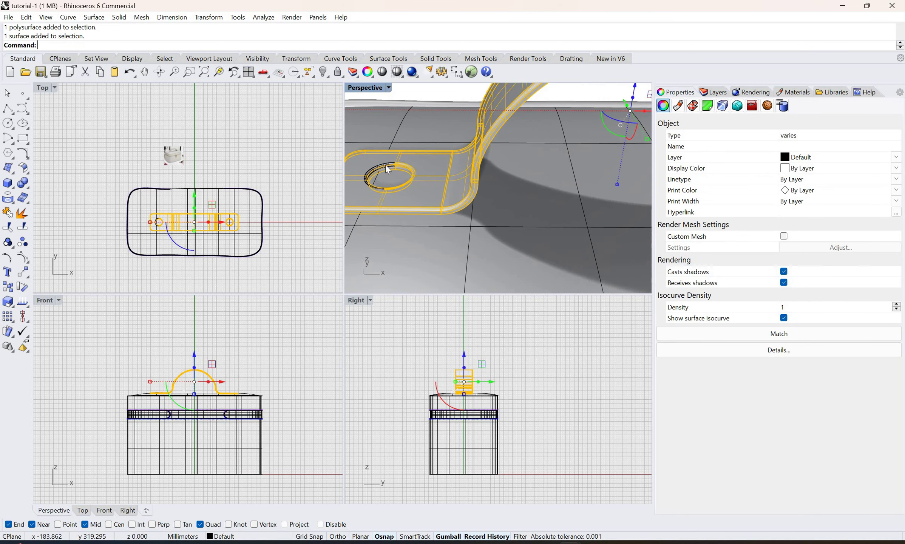
{"action": "left_click", "coordinate": [415, 180], "text": "shift"}
{"action": "scroll", "coordinate": [601, 179], "scroll_direction": "down", "scroll_amount": 5}
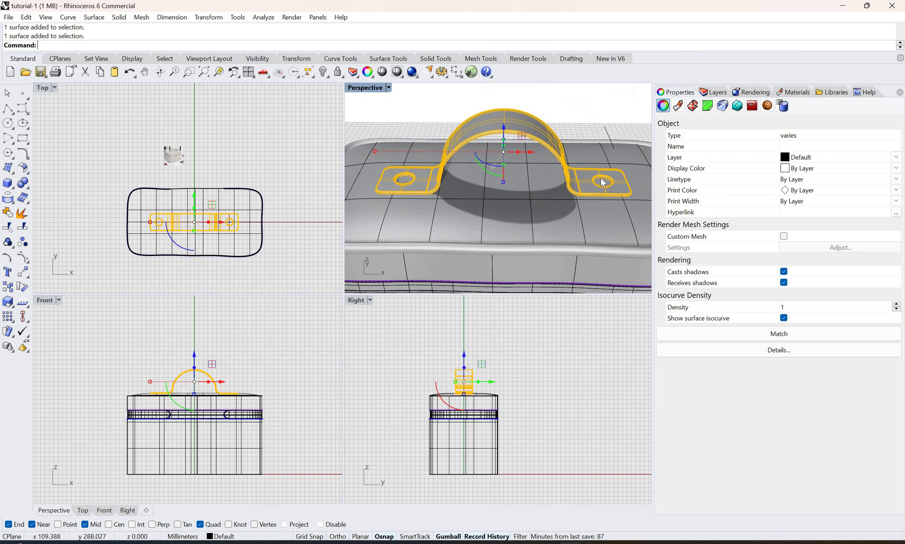
{"action": "scroll", "coordinate": [603, 182], "scroll_direction": "up", "scroll_amount": 5}
{"action": "key", "text": "ctrl+j"}
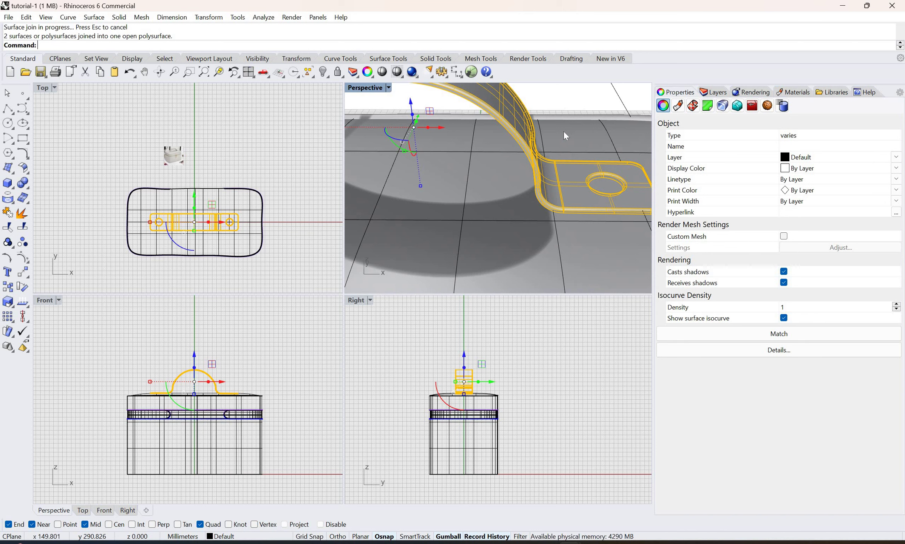
{"action": "scroll", "coordinate": [558, 134], "scroll_direction": "down", "scroll_amount": 5}
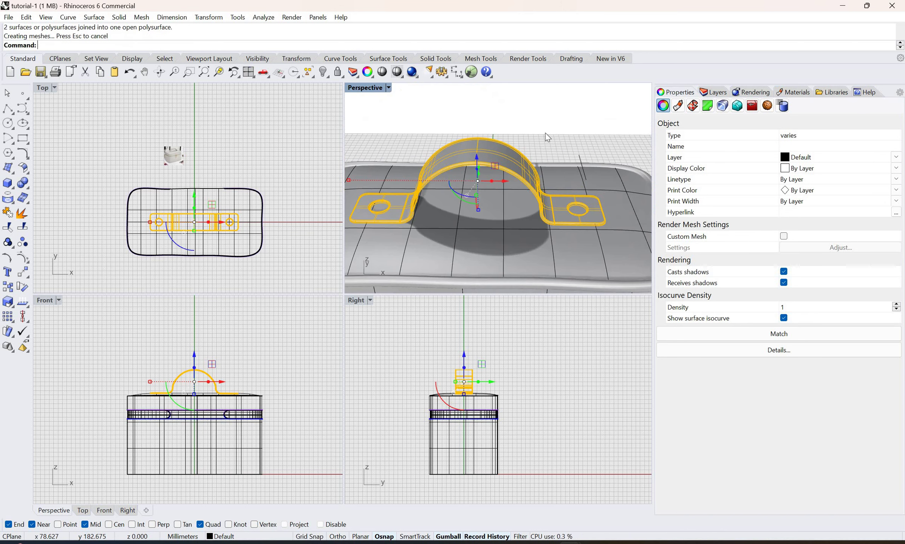
{"action": "key", "text": "Escape"}
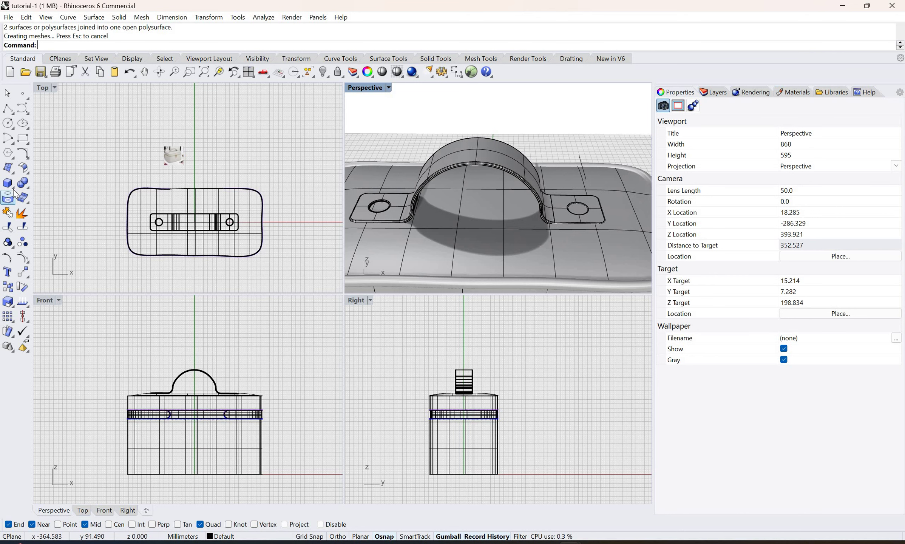
Start a new sphere for the studs on the handle's feet.
{"action": "left_click", "coordinate": [12, 187]}
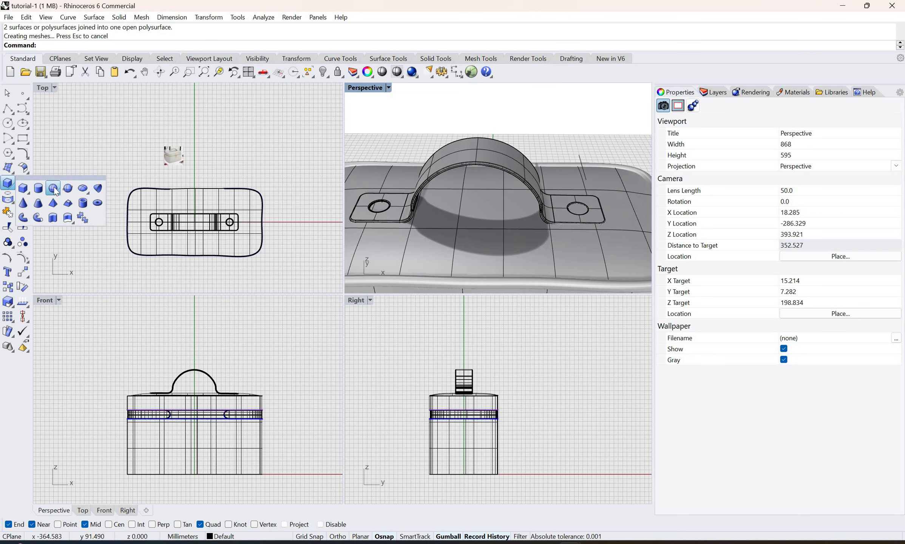
{"action": "left_click", "coordinate": [53, 188]}
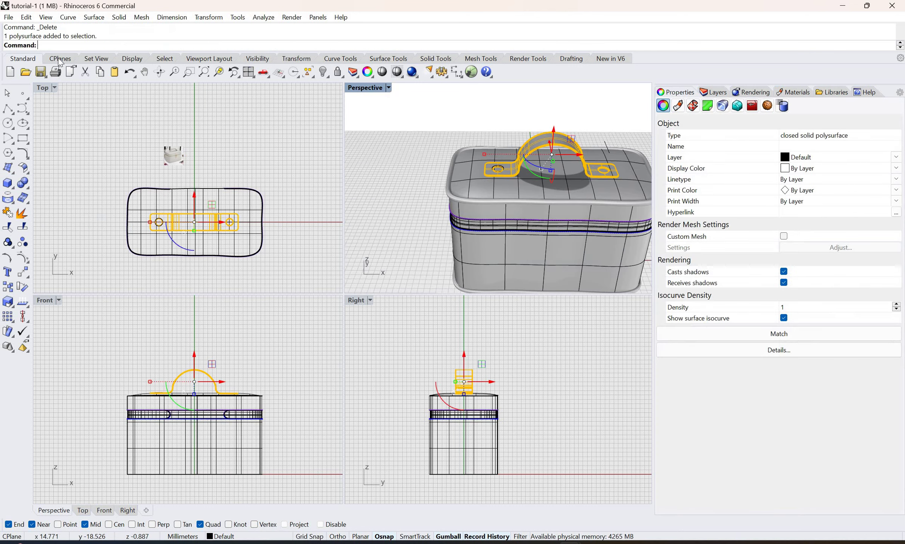
Align the perspective view's construction plane to the strap handle polysurface with Set CPlane to Object.
{"action": "left_click", "coordinate": [60, 60]}
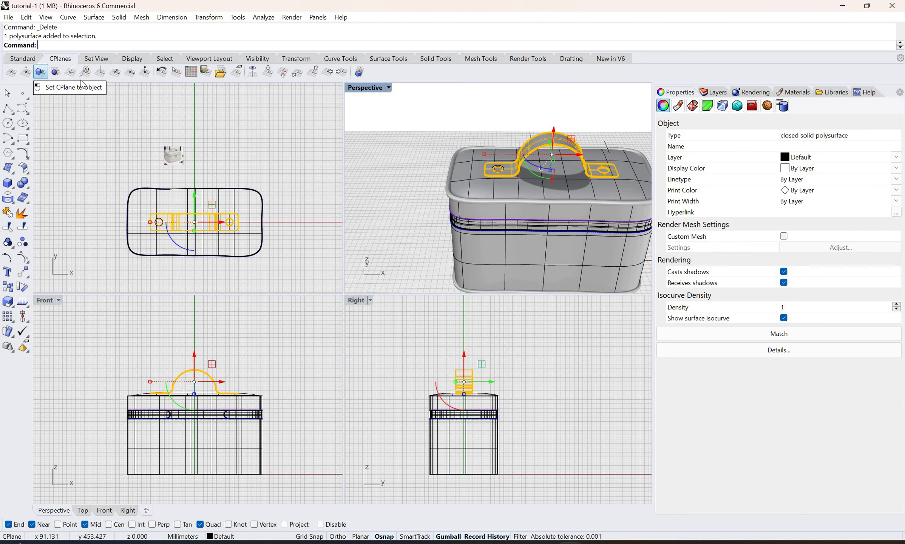
{"action": "left_click", "coordinate": [41, 73]}
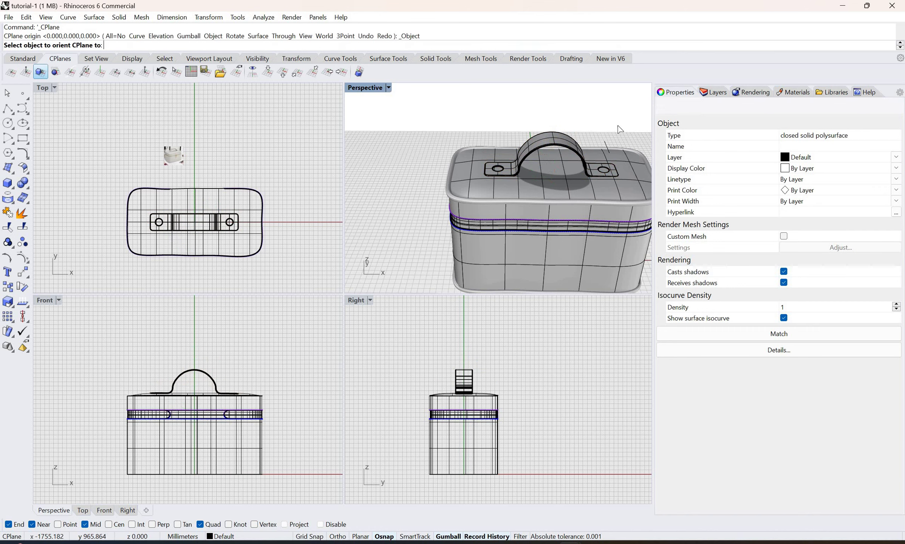
{"action": "left_click", "coordinate": [558, 140]}
{"action": "left_click", "coordinate": [558, 140]}
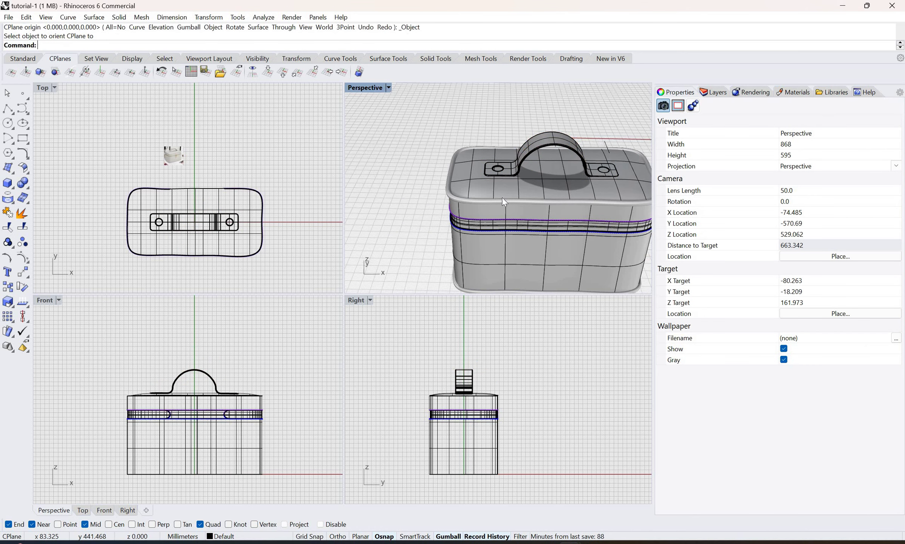
Try to place a sphere of about 15 mm radius in the negative X foot's hole in the perspective view.
{"action": "scroll", "coordinate": [517, 167], "scroll_direction": "up", "scroll_amount": 6}
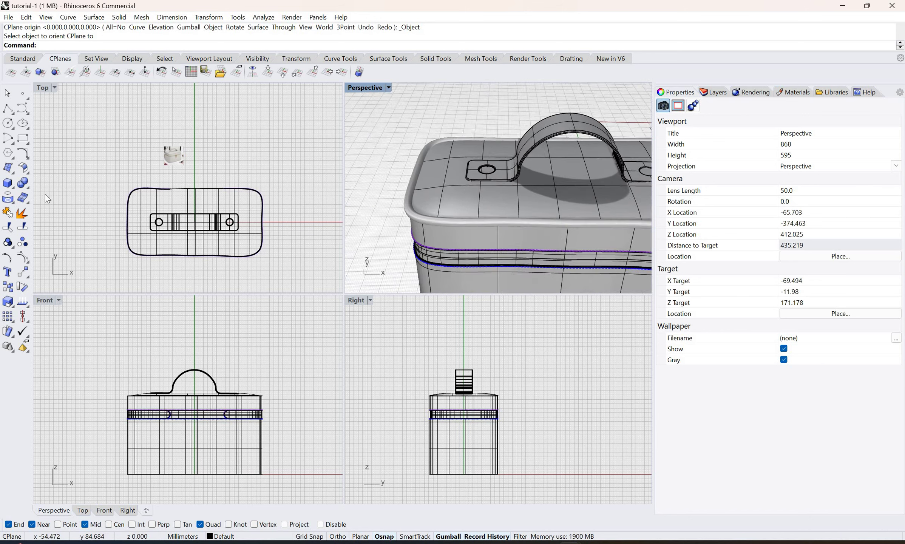
{"action": "left_click", "coordinate": [14, 189]}
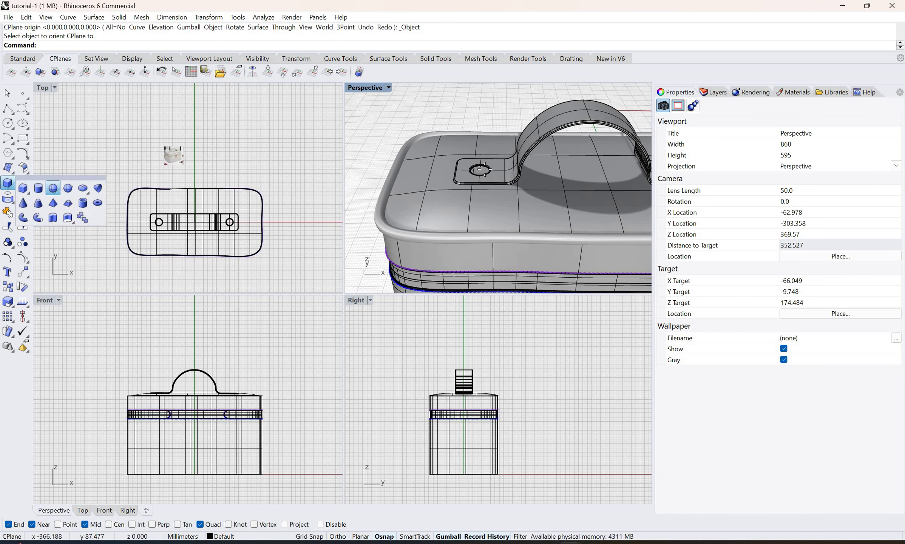
{"action": "left_click", "coordinate": [54, 185]}
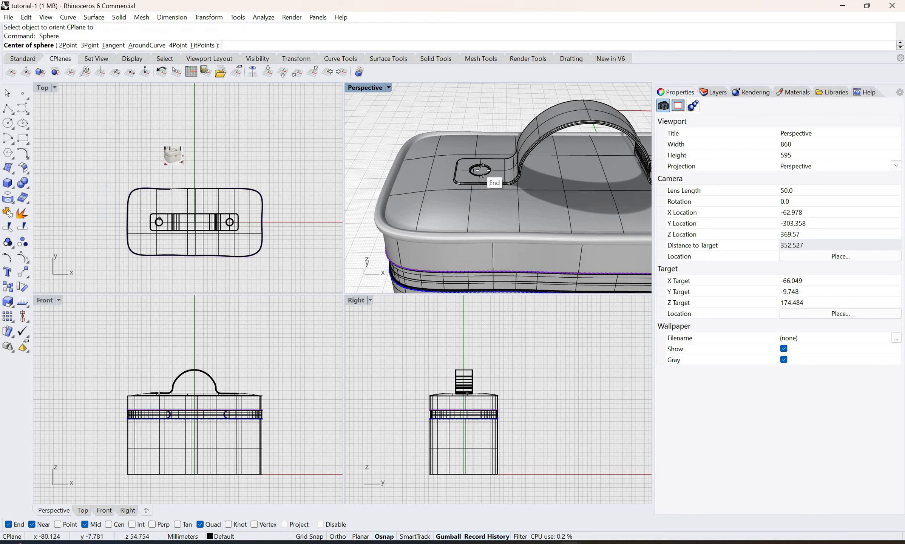
{"action": "left_click", "coordinate": [487, 177]}
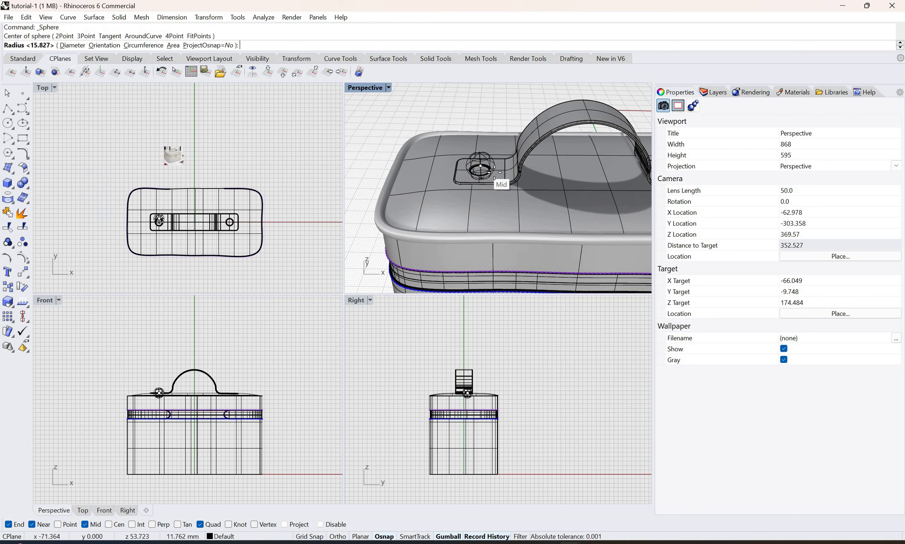
{"action": "left_click", "coordinate": [489, 171]}
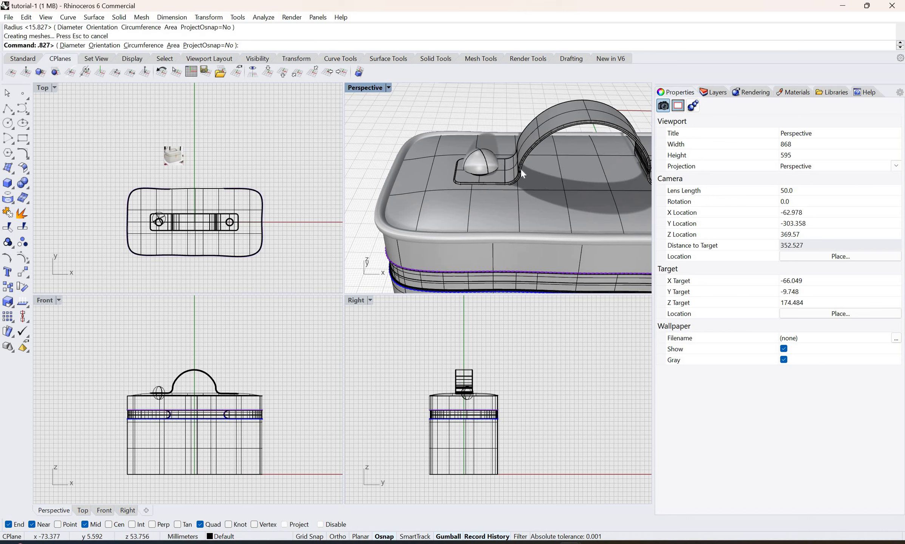
Delete the oversized, off-centre sphere from the negative X foot's hole.
{"action": "scroll", "coordinate": [525, 177], "scroll_direction": "down", "scroll_amount": 3}
{"action": "mouse_move", "coordinate": [525, 177]}
{"action": "right_mouse_down"}
{"action": "mouse_move", "coordinate": [482, 200]}
{"action": "mouse_move", "coordinate": [510, 165]}
{"action": "mouse_move", "coordinate": [525, 175]}
{"action": "right_mouse_up"}
{"action": "scroll", "coordinate": [521, 174], "scroll_direction": "up", "scroll_amount": 5}
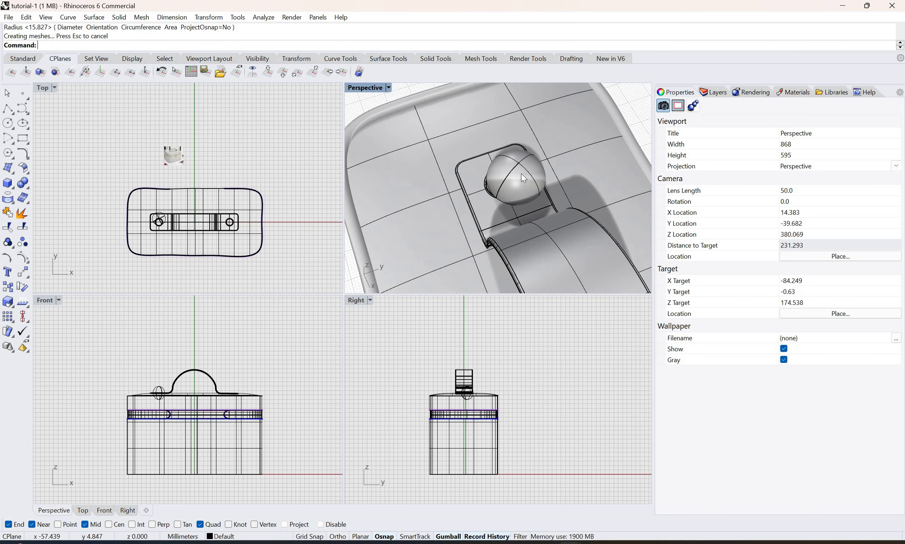
{"action": "left_click", "coordinate": [547, 170]}
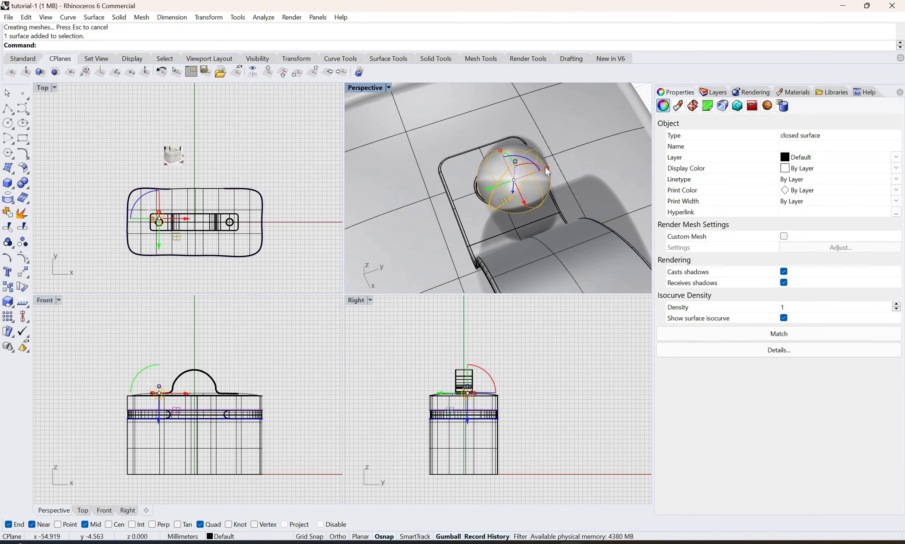
{"action": "key", "text": "Delete"}
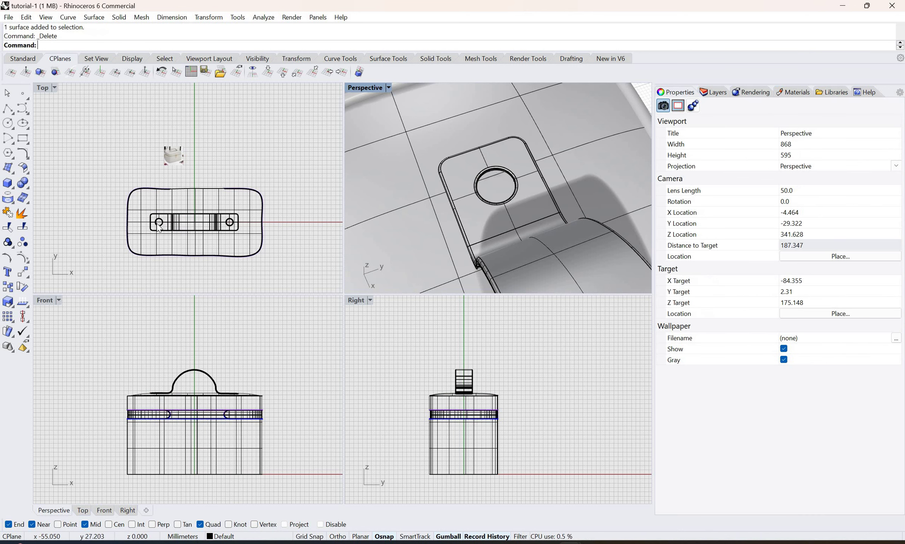
Draw a sphere in the Top view, centred on the negative X foot's hole and sized to fit inside it.
{"action": "scroll", "coordinate": [176, 230], "scroll_direction": "up", "scroll_amount": 2}
{"action": "scroll", "coordinate": [176, 229], "scroll_direction": "up", "scroll_amount": 5}
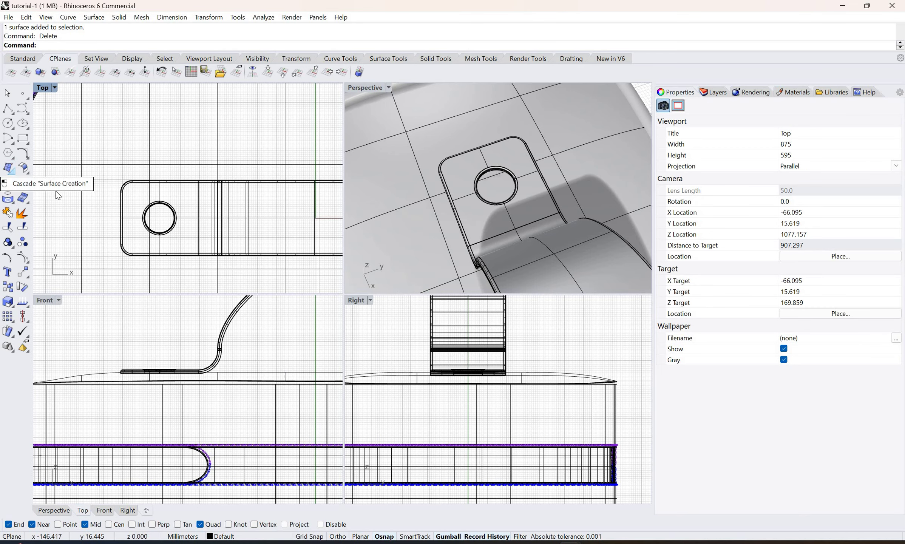
{"action": "left_click", "coordinate": [11, 171]}
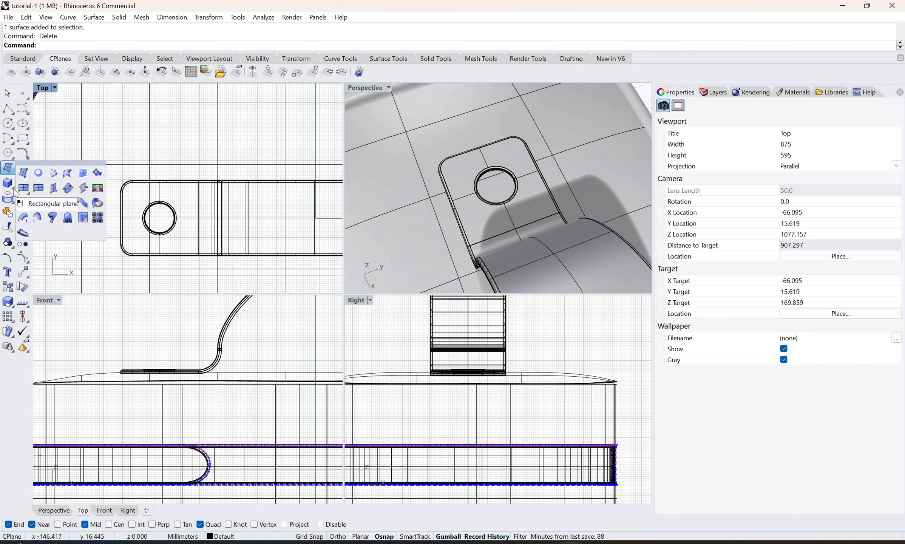
{"action": "left_click", "coordinate": [12, 186]}
{"action": "left_click", "coordinate": [51, 188]}
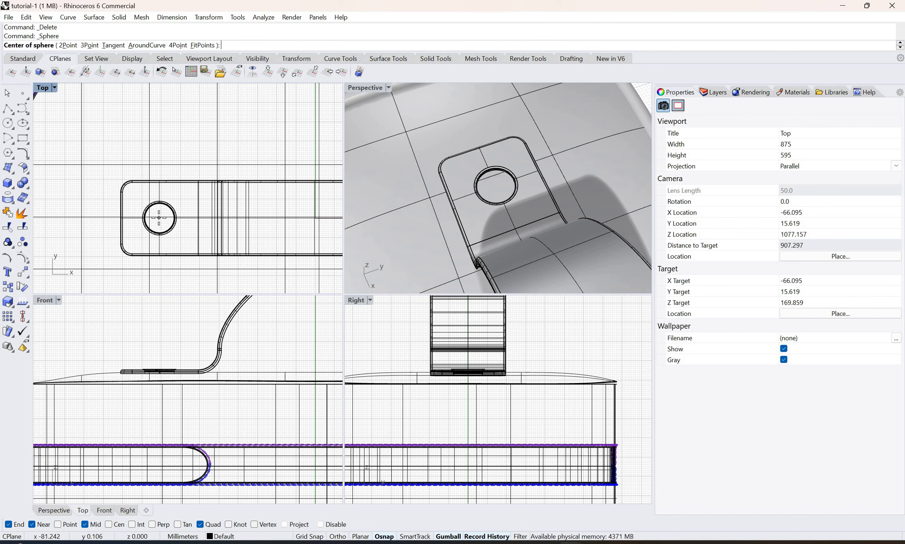
{"action": "left_click", "coordinate": [160, 217]}
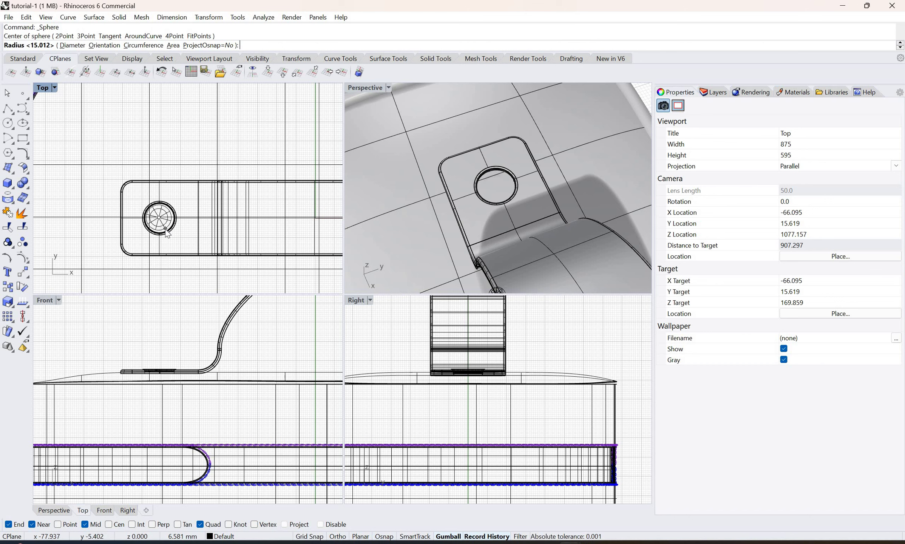
{"action": "left_click", "coordinate": [204, 220]}
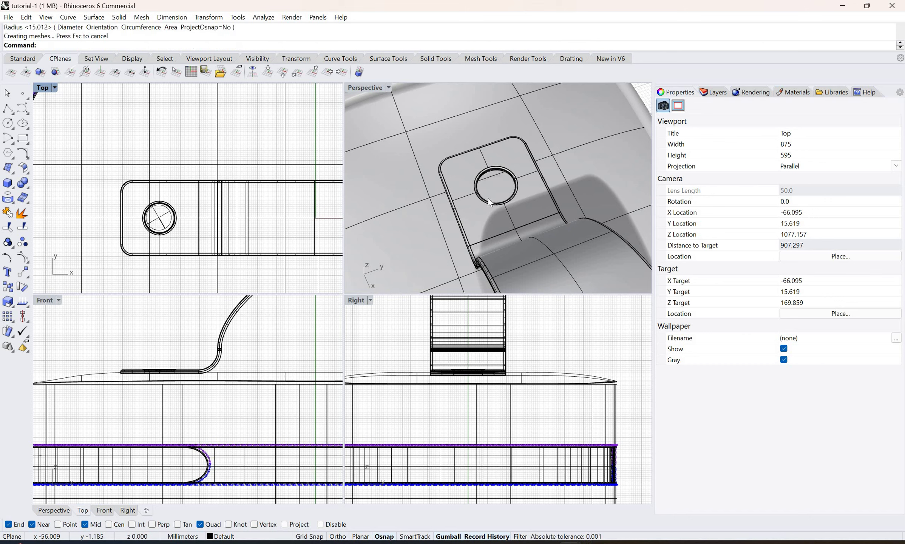
Move the sphere from the case's base straight up along Z to the level of the handle's negative X foot.
{"action": "scroll", "coordinate": [490, 202], "scroll_direction": "down", "scroll_amount": 6}
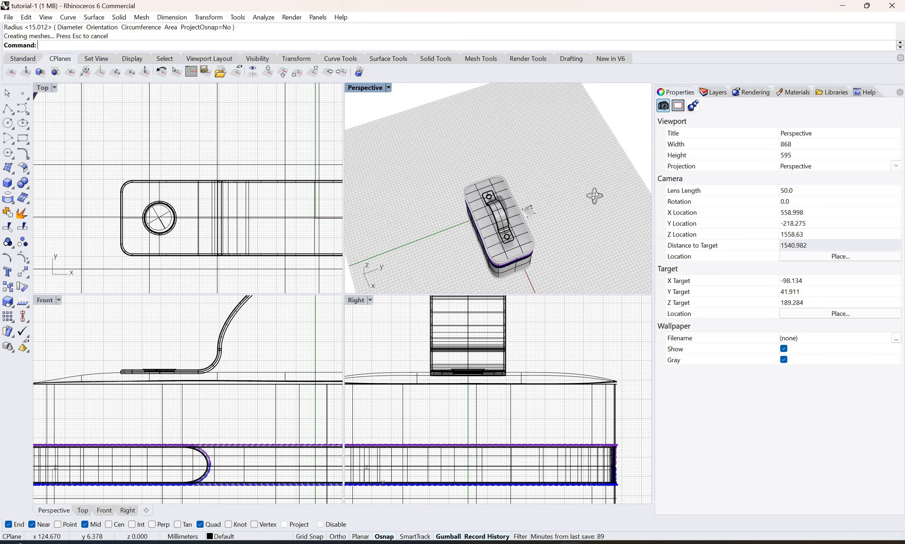
{"action": "right_click_drag", "start_coordinate": [592, 196], "coordinate": [348, 264]}
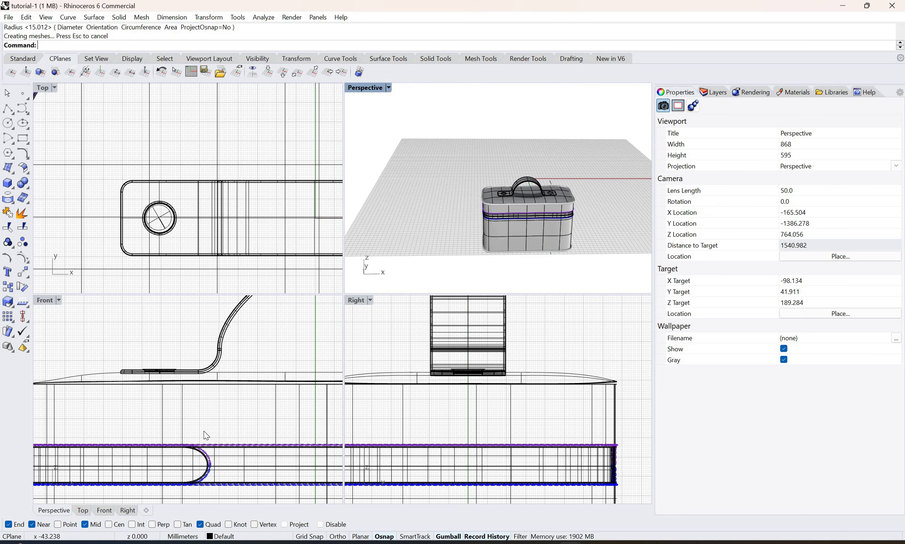
{"action": "key", "text": "ctrl+shift+e"}
{"action": "scroll", "coordinate": [190, 487], "scroll_direction": "up", "scroll_amount": 4}
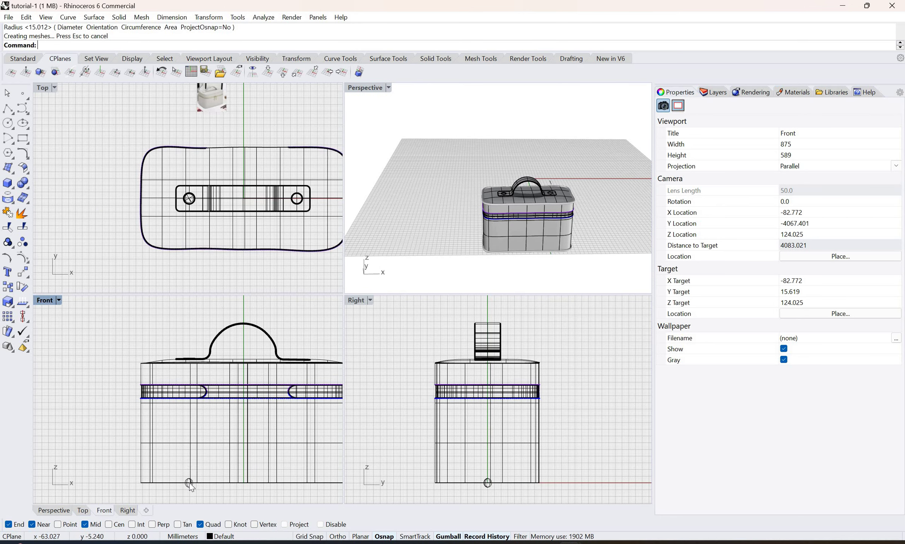
{"action": "left_click", "coordinate": [191, 460]}
{"action": "left_click_drag", "start_coordinate": [192, 379], "coordinate": [218, 324]}
{"action": "key", "text": "Escape"}
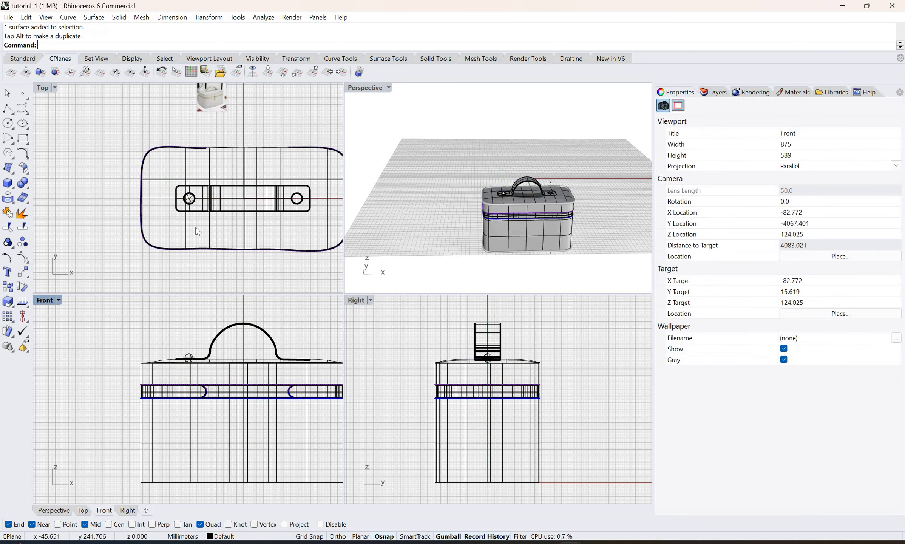
Flatten the sphere along Z into a low dome and lower it slightly into the negative X foot's hole.
{"action": "scroll", "coordinate": [558, 189], "scroll_direction": "up", "scroll_amount": 8}
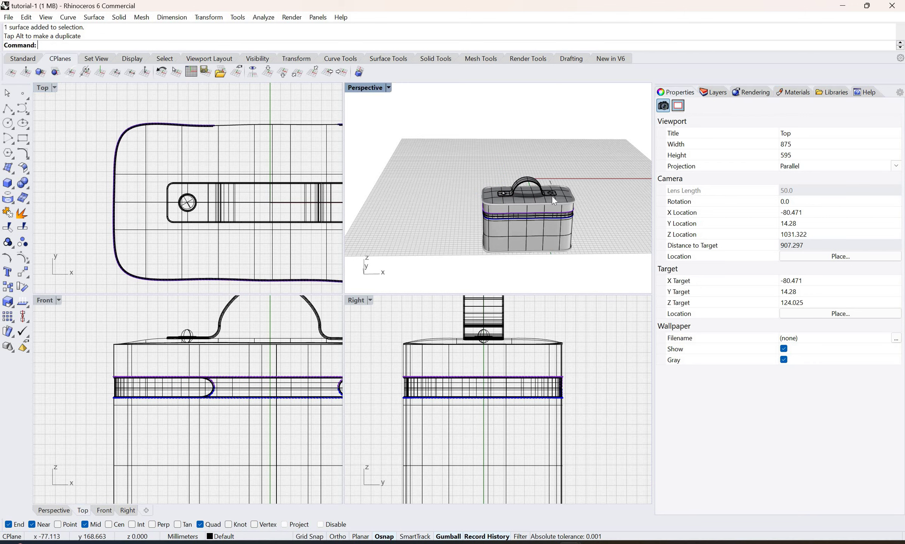
{"action": "left_click", "coordinate": [434, 177]}
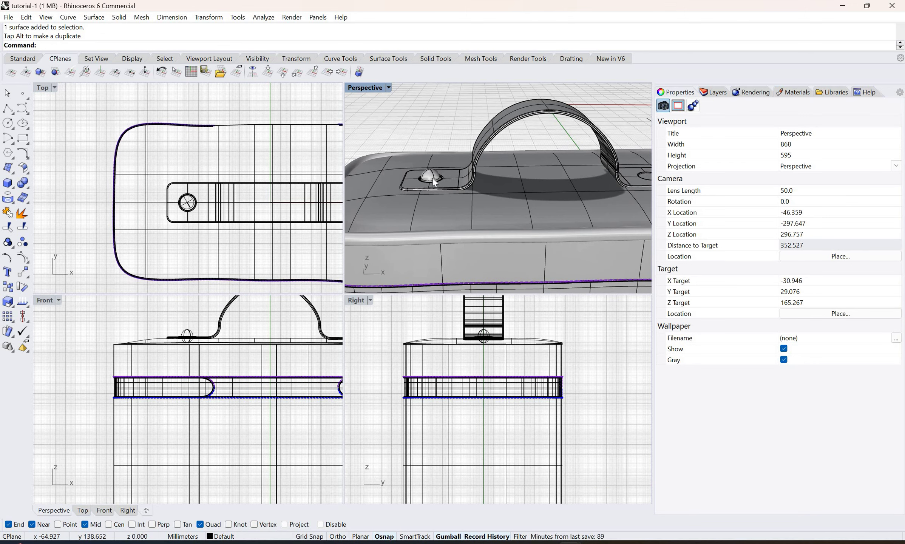
{"action": "scroll", "coordinate": [427, 193], "scroll_direction": "up", "scroll_amount": 5}
{"action": "scroll", "coordinate": [432, 210], "scroll_direction": "up", "scroll_amount": 3}
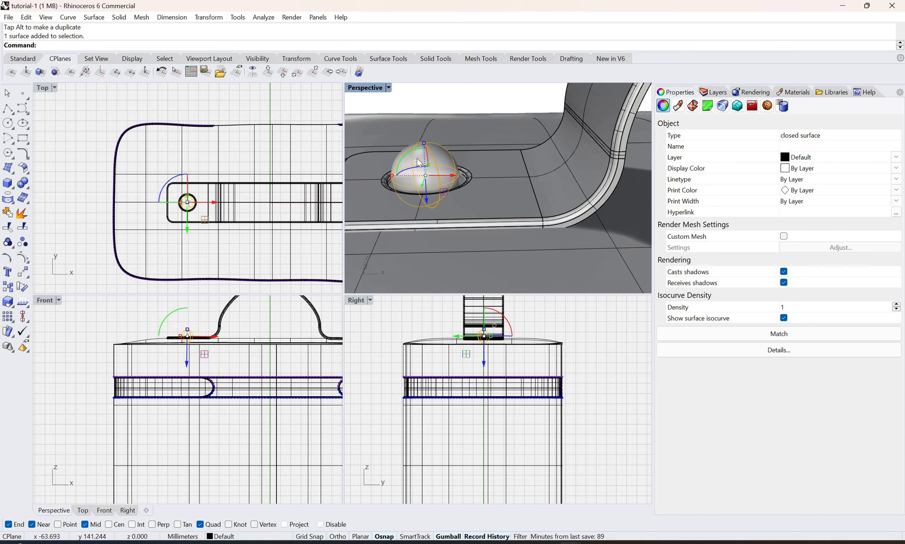
{"action": "left_click_drag", "start_coordinate": [425, 151], "coordinate": [430, 165]}
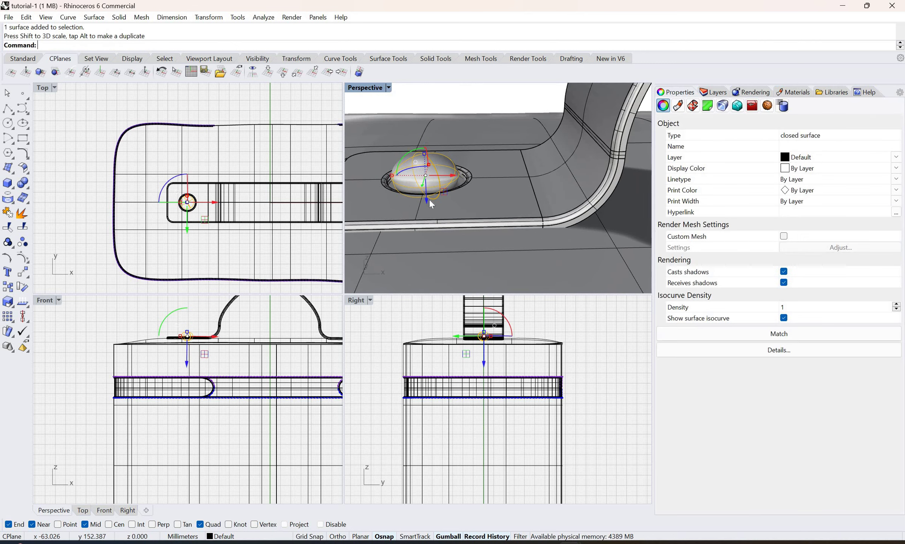
{"action": "left_click_drag", "start_coordinate": [428, 203], "coordinate": [459, 268]}
Scale the flattened stud slightly in 3D from the top of its dome to fit the negative X foot's hole.
{"action": "right_click_drag", "start_coordinate": [459, 268], "coordinate": [424, 279]}
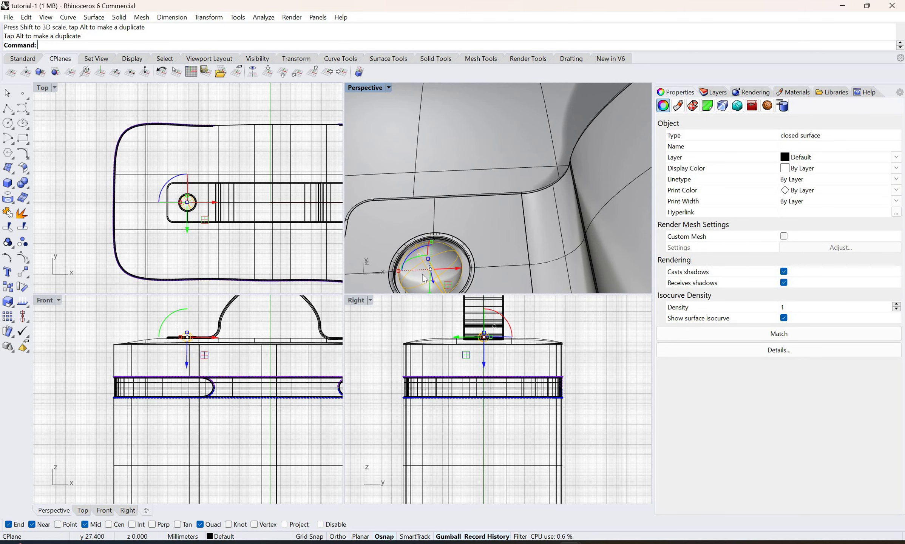
{"action": "scroll", "coordinate": [437, 267], "scroll_direction": "down", "scroll_amount": 5}
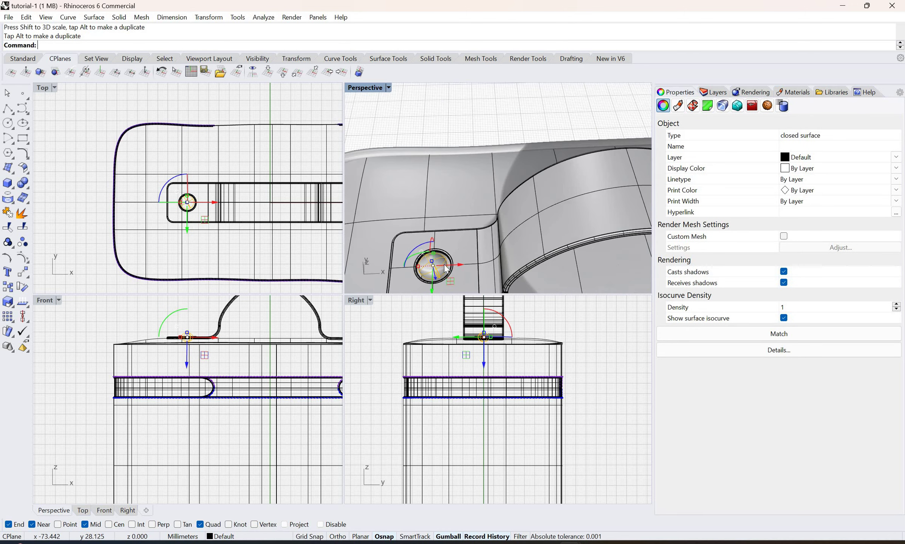
{"action": "scroll", "coordinate": [436, 270], "scroll_direction": "up", "scroll_amount": 5}
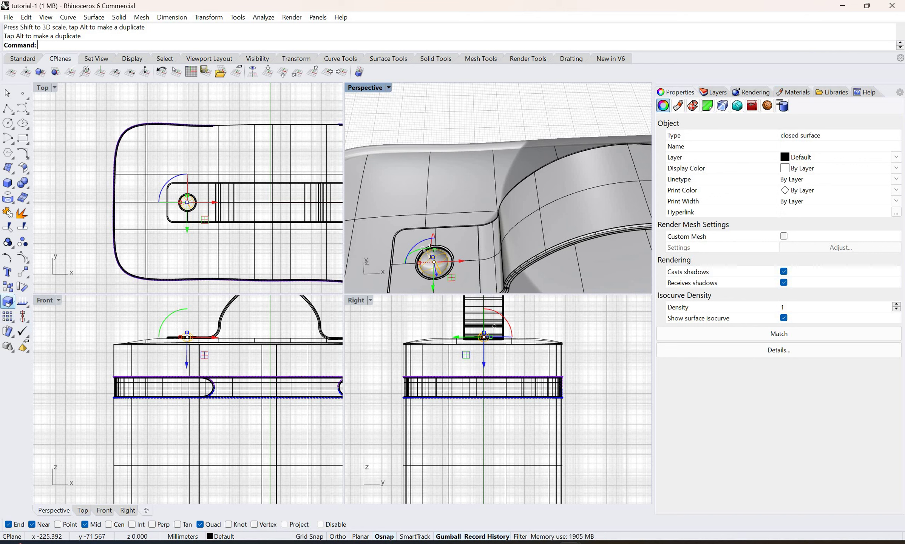
{"action": "left_click", "coordinate": [11, 302]}
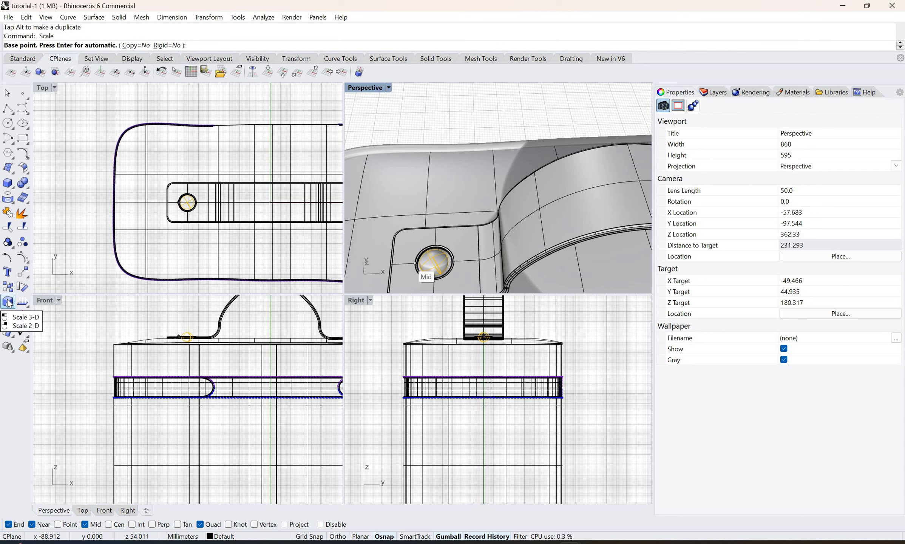
{"action": "left_click", "coordinate": [435, 261]}
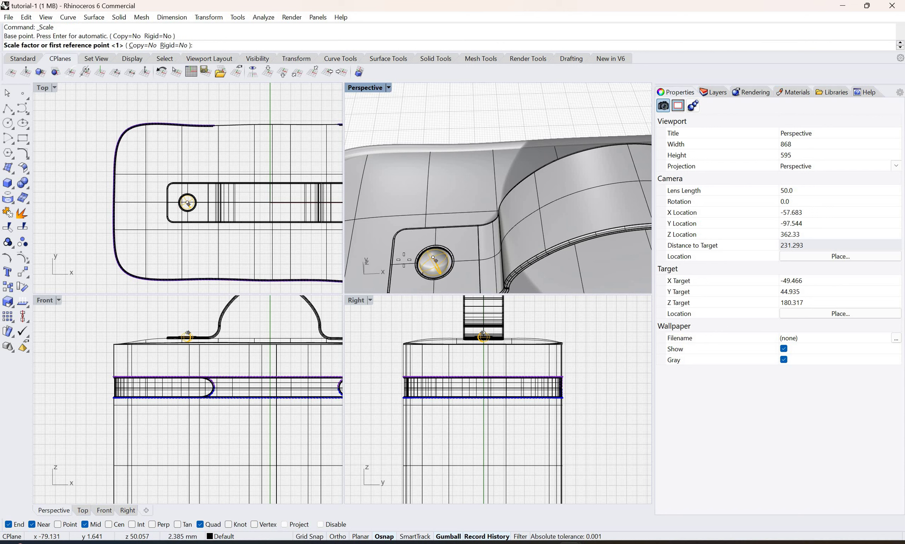
{"action": "left_click", "coordinate": [401, 259]}
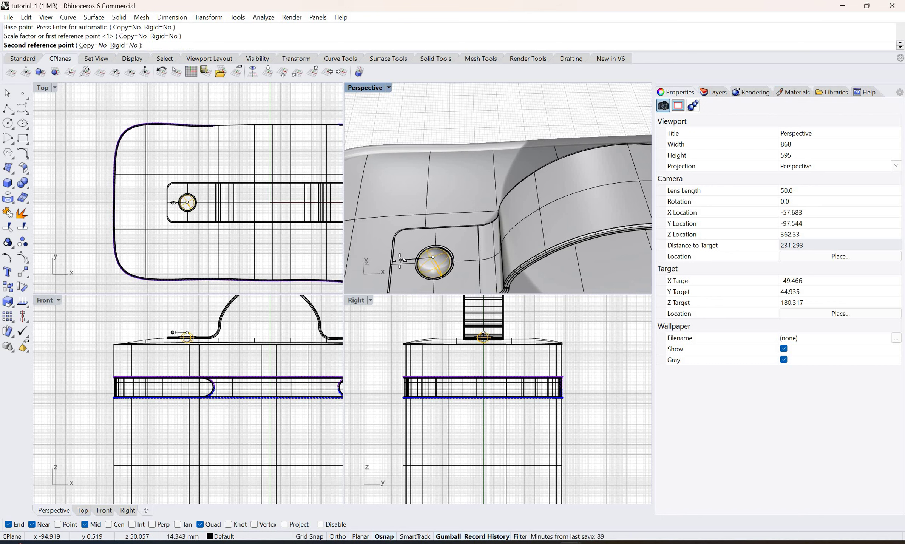
{"action": "key", "text": "Escape"}
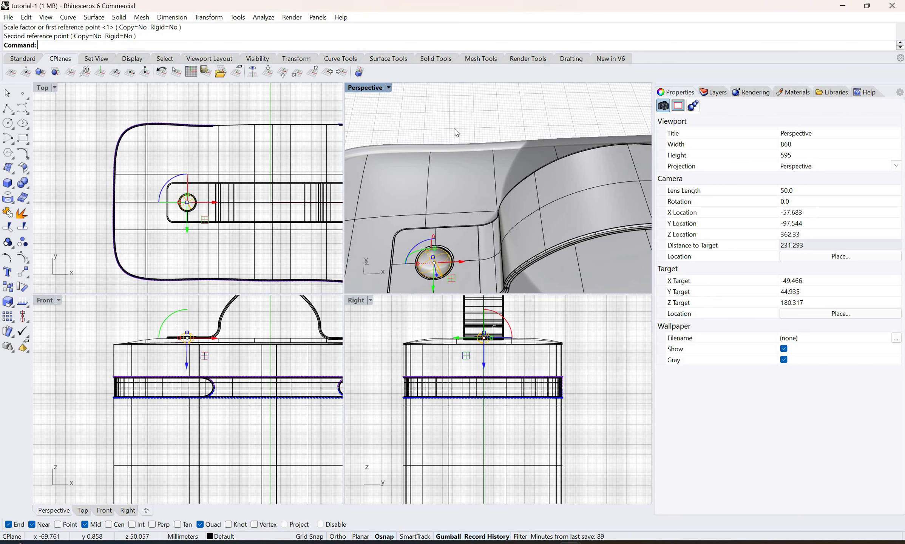
{"action": "key", "text": "Escape"}
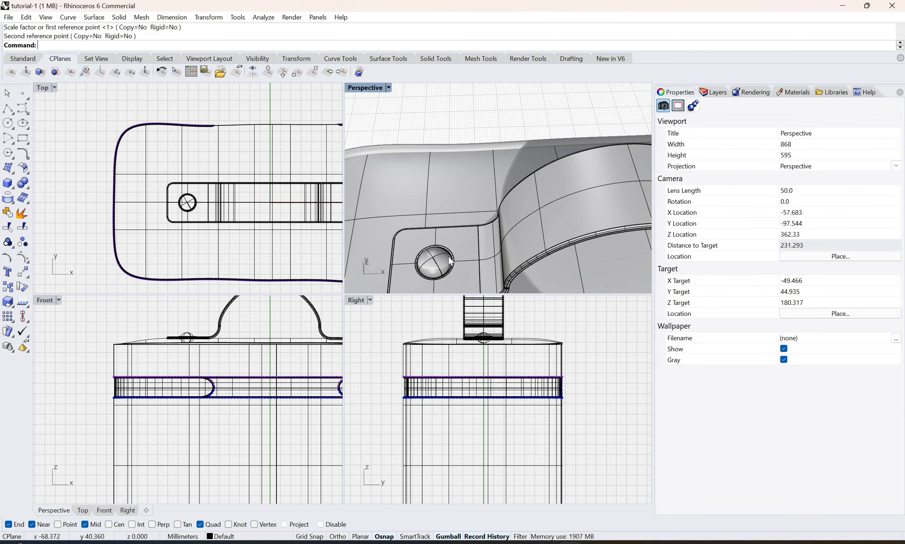
Copy the domed stud along X from the negative X foot to the hole in the handle's positive X foot.
{"action": "scroll", "coordinate": [479, 239], "scroll_direction": "down", "scroll_amount": 10}
{"action": "right_click_drag", "start_coordinate": [479, 239], "coordinate": [442, 244]}
{"action": "left_click", "coordinate": [506, 275]}
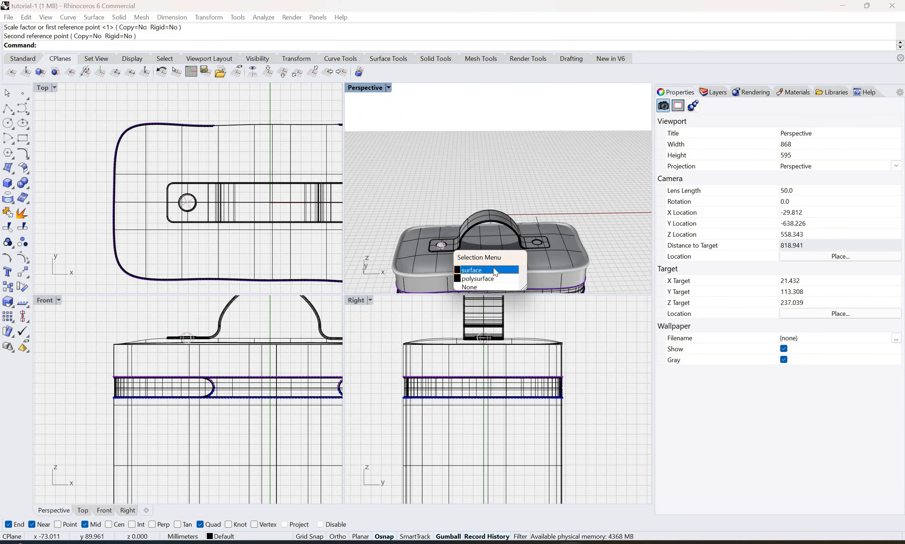
{"action": "left_click", "coordinate": [493, 270]}
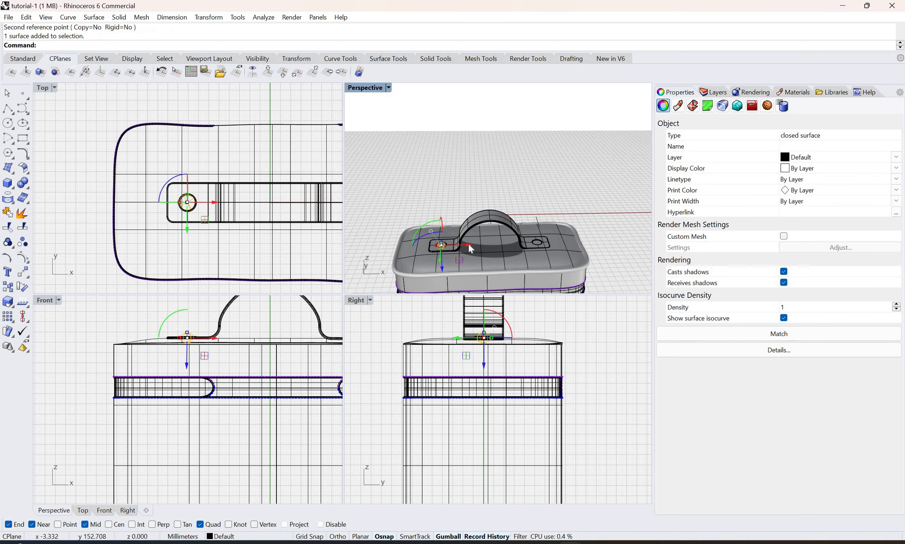
{"action": "left_click_drag", "start_coordinate": [470, 244], "coordinate": [564, 244]}
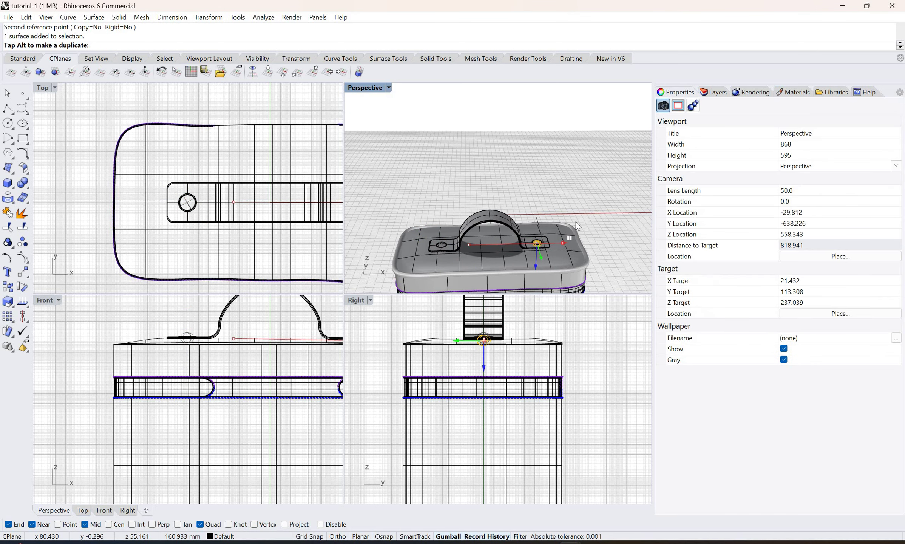
{"action": "key", "text": "Escape"}
Raise the copied stud slightly along Z so its dome sits in the positive X foot's hole.
{"action": "scroll", "coordinate": [528, 256], "scroll_direction": "up", "scroll_amount": 5}
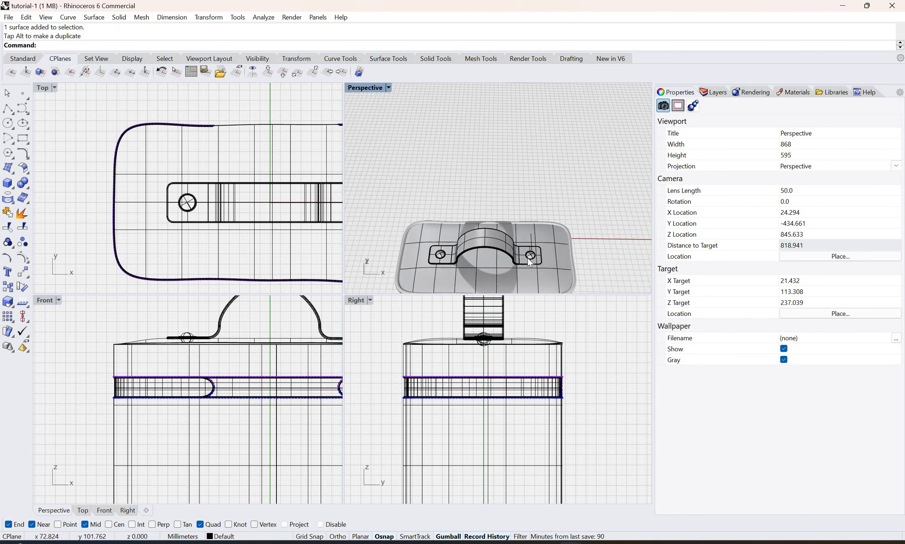
{"action": "scroll", "coordinate": [540, 266], "scroll_direction": "up", "scroll_amount": 10}
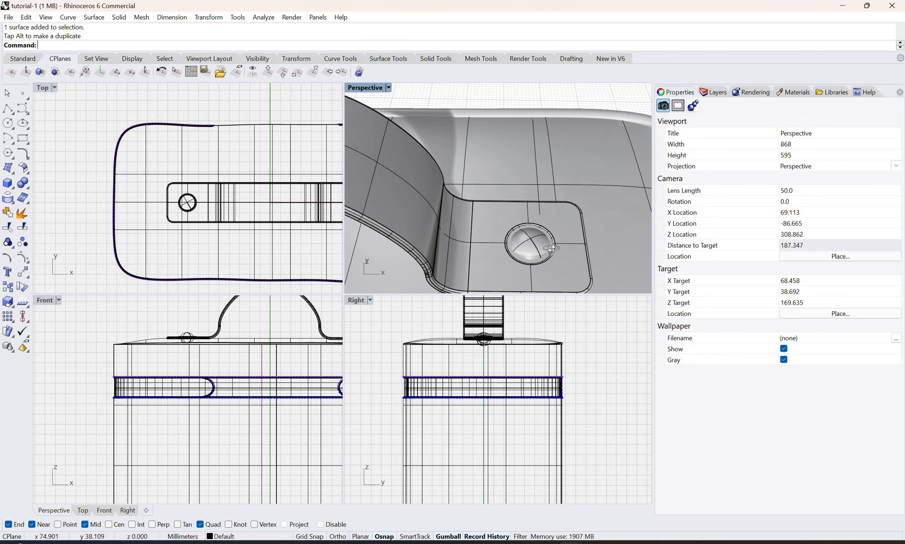
{"action": "left_click", "coordinate": [543, 249]}
{"action": "right_click_drag", "start_coordinate": [552, 253], "coordinate": [542, 201]}
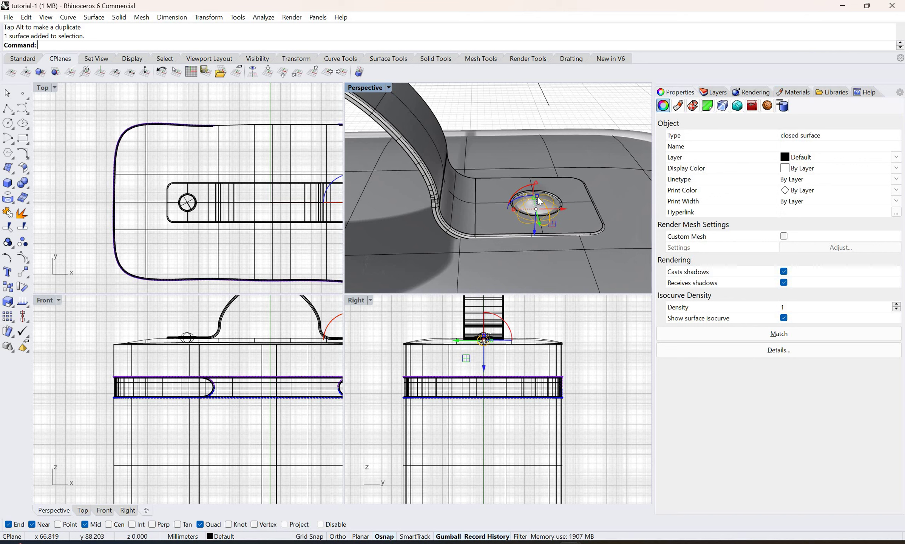
{"action": "left_click_drag", "start_coordinate": [538, 229], "coordinate": [537, 229]}
{"action": "left_click_drag", "start_coordinate": [542, 111], "coordinate": [524, 128]}
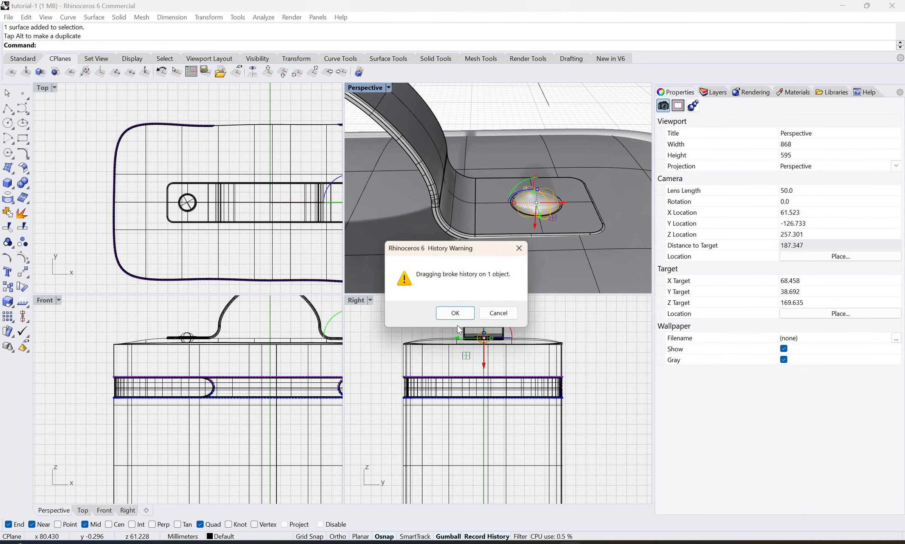
{"action": "key", "text": "Return"}
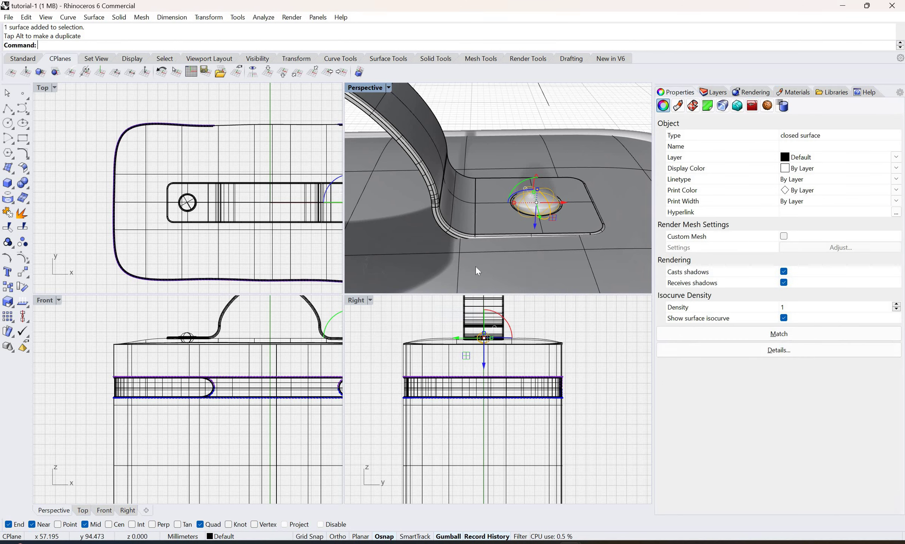
{"action": "left_click", "coordinate": [441, 223]}
{"action": "right_click_drag", "start_coordinate": [383, 179], "coordinate": [390, 241]}
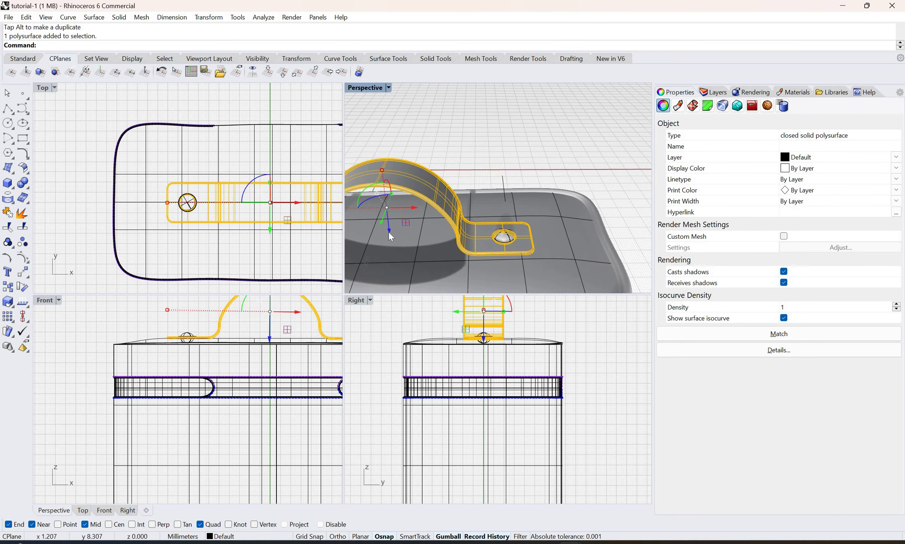
{"action": "mouse_move", "coordinate": [504, 235]}
{"action": "left_mouse_down"}
{"action": "mouse_move", "coordinate": [501, 206]}
{"action": "mouse_move", "coordinate": [504, 234]}
{"action": "left_mouse_up"}
{"action": "key", "text": "Escape"}
{"action": "left_click", "coordinate": [503, 235]}
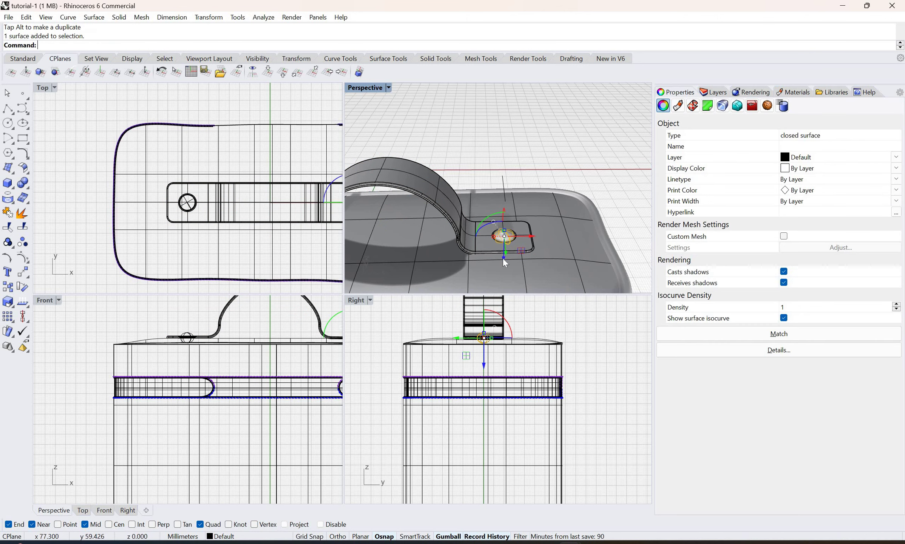
{"action": "key", "text": "Escape"}
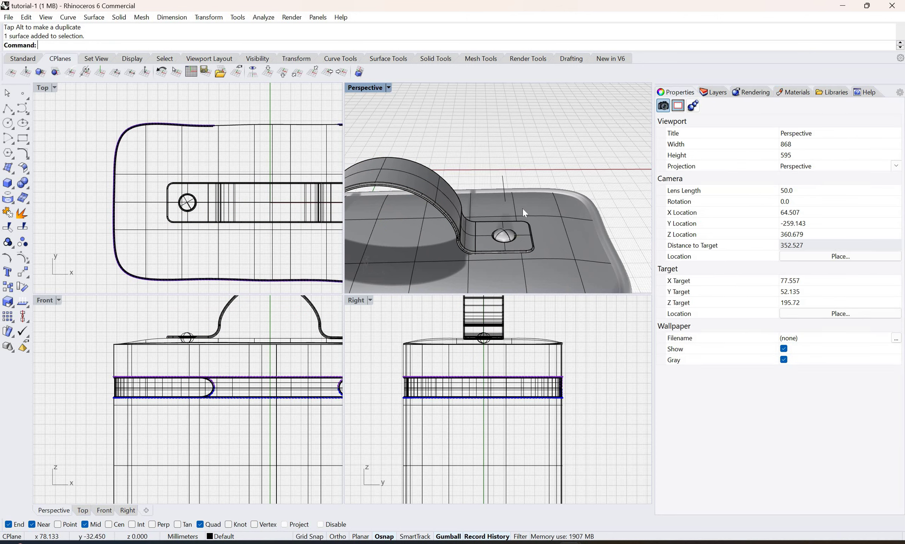
Reset the Perspective viewport's construction plane to World Top.
{"action": "scroll", "coordinate": [522, 208], "scroll_direction": "down", "scroll_amount": 10}
{"action": "mouse_move", "coordinate": [499, 252]}
{"action": "right_mouse_down"}
{"action": "mouse_move", "coordinate": [502, 231]}
{"action": "mouse_move", "coordinate": [514, 248]}
{"action": "right_mouse_up"}
{"action": "scroll", "coordinate": [520, 254], "scroll_direction": "down", "scroll_amount": 6}
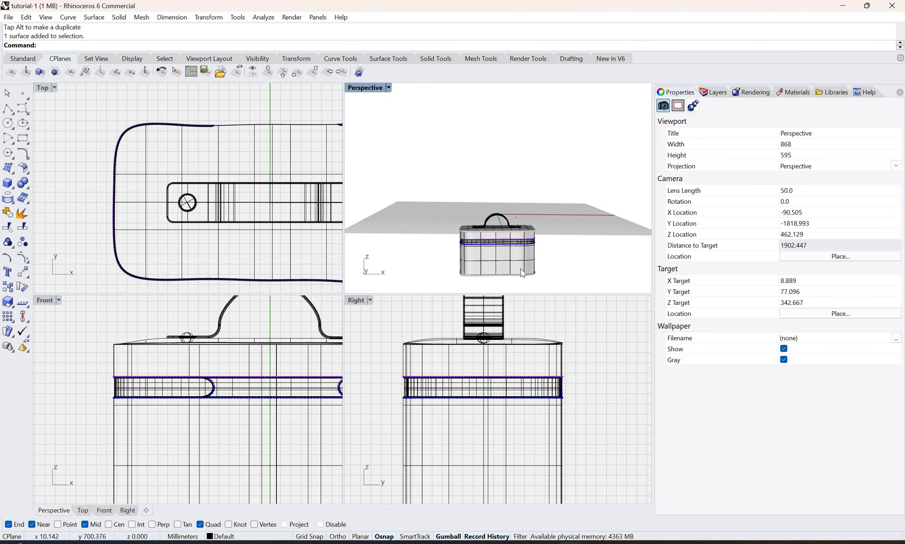
{"action": "right_click_drag", "start_coordinate": [573, 257], "coordinate": [485, 245]}
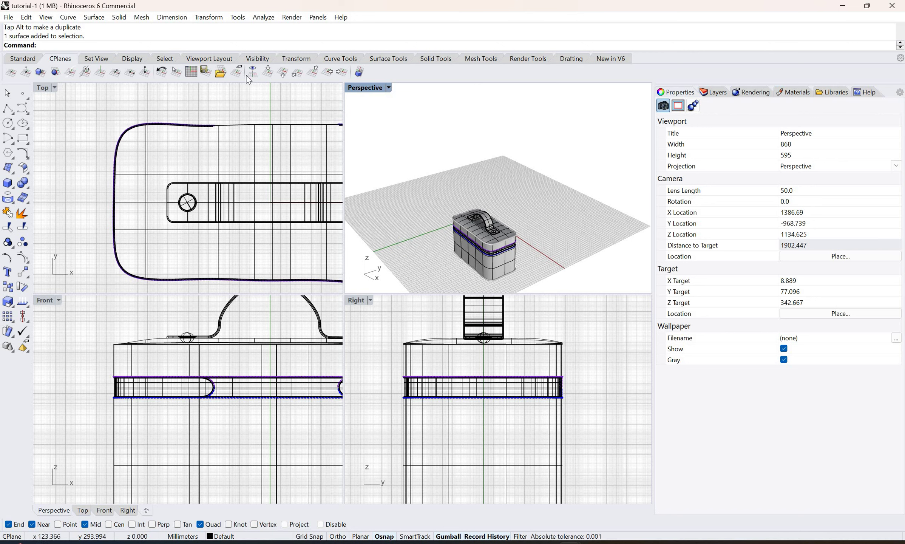
{"action": "left_click", "coordinate": [267, 72]}
Delete the leftover construction curve standing above the lid near the handle's positive X foot.
{"action": "right_click_drag", "start_coordinate": [526, 249], "coordinate": [508, 229]}
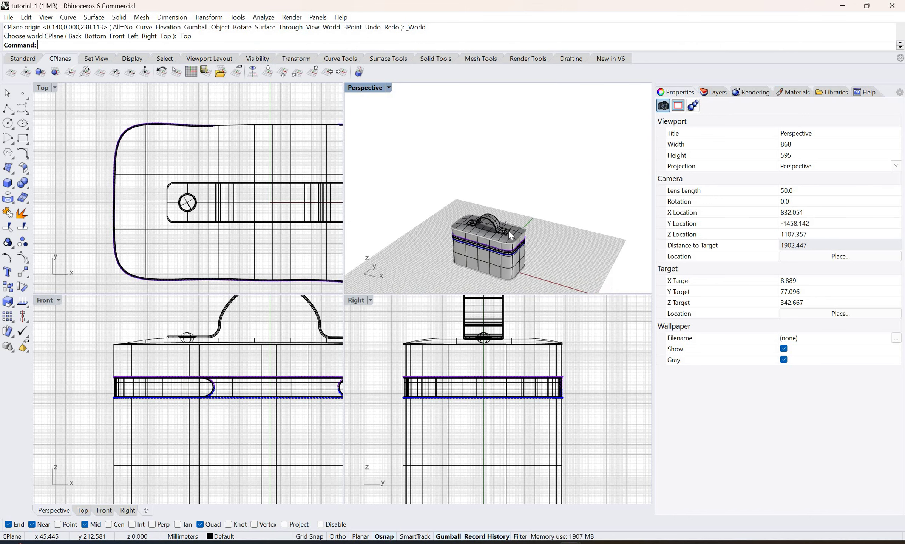
{"action": "scroll", "coordinate": [498, 203], "scroll_direction": "up", "scroll_amount": 5}
{"action": "scroll", "coordinate": [498, 203], "scroll_direction": "up", "scroll_amount": 3}
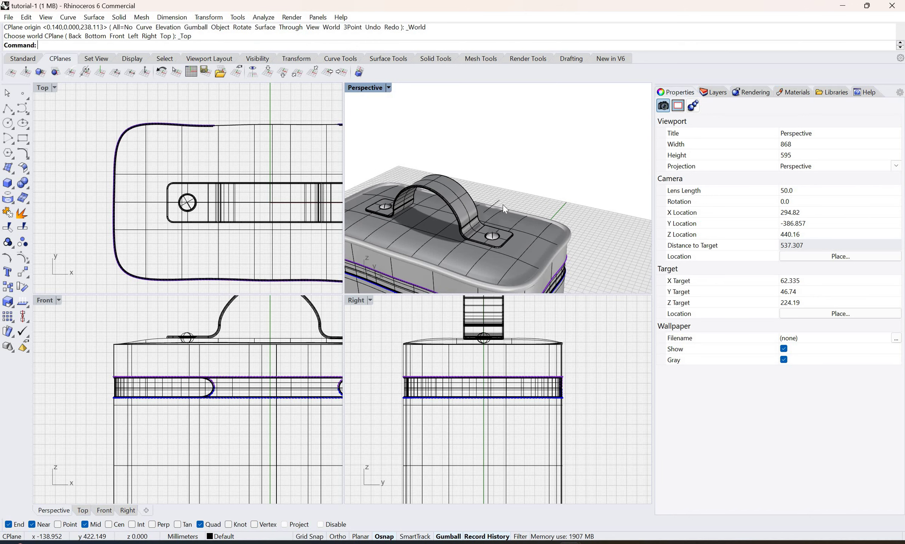
{"action": "left_click", "coordinate": [503, 204]}
{"action": "key", "text": "Delete"}
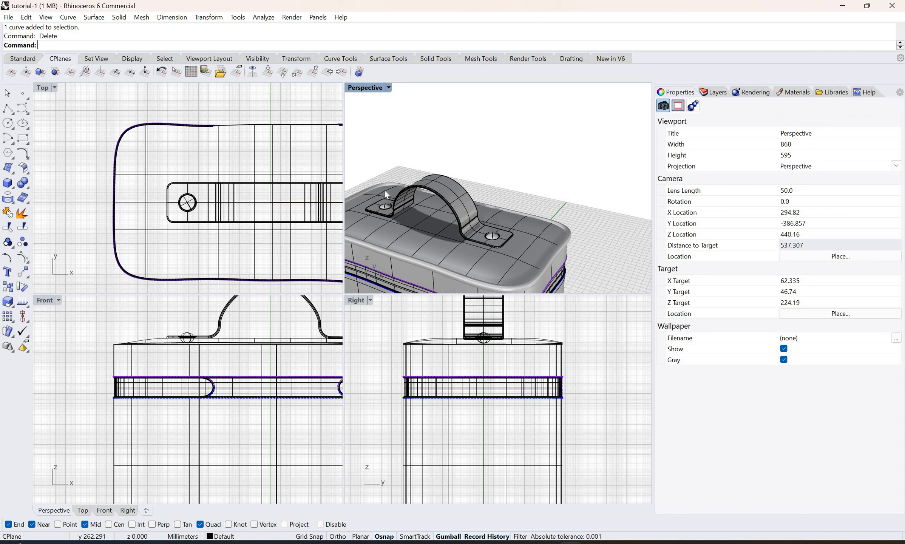
{"action": "scroll", "coordinate": [498, 225], "scroll_direction": "down", "scroll_amount": 3}
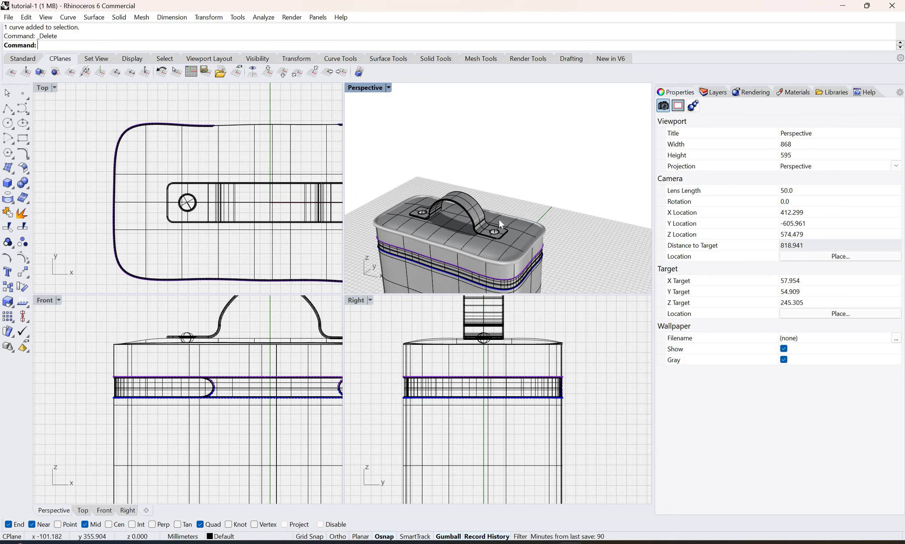
{"action": "right_click_drag", "start_coordinate": [405, 273], "coordinate": [544, 236]}
{"action": "scroll", "coordinate": [546, 242], "scroll_direction": "up", "scroll_amount": 6}
{"action": "key", "text": "Home"}
{"action": "key", "text": "Home"}
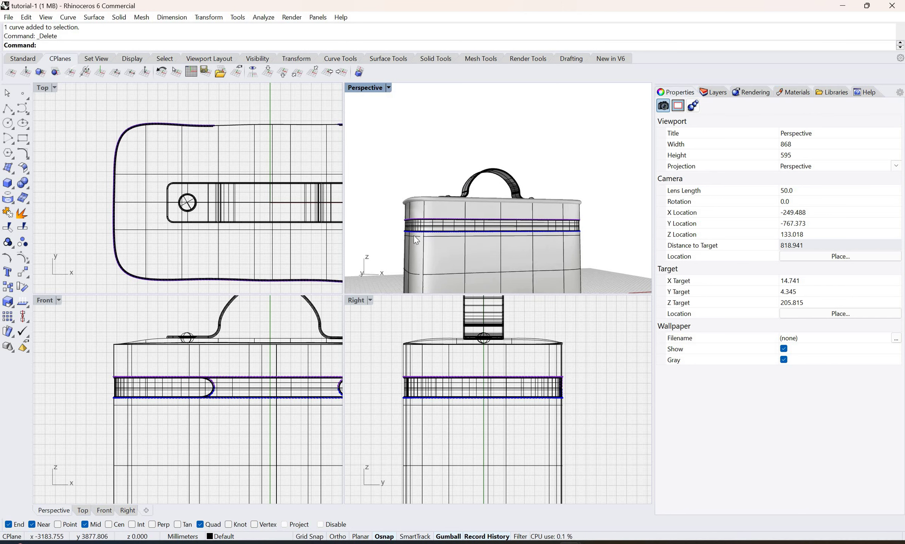